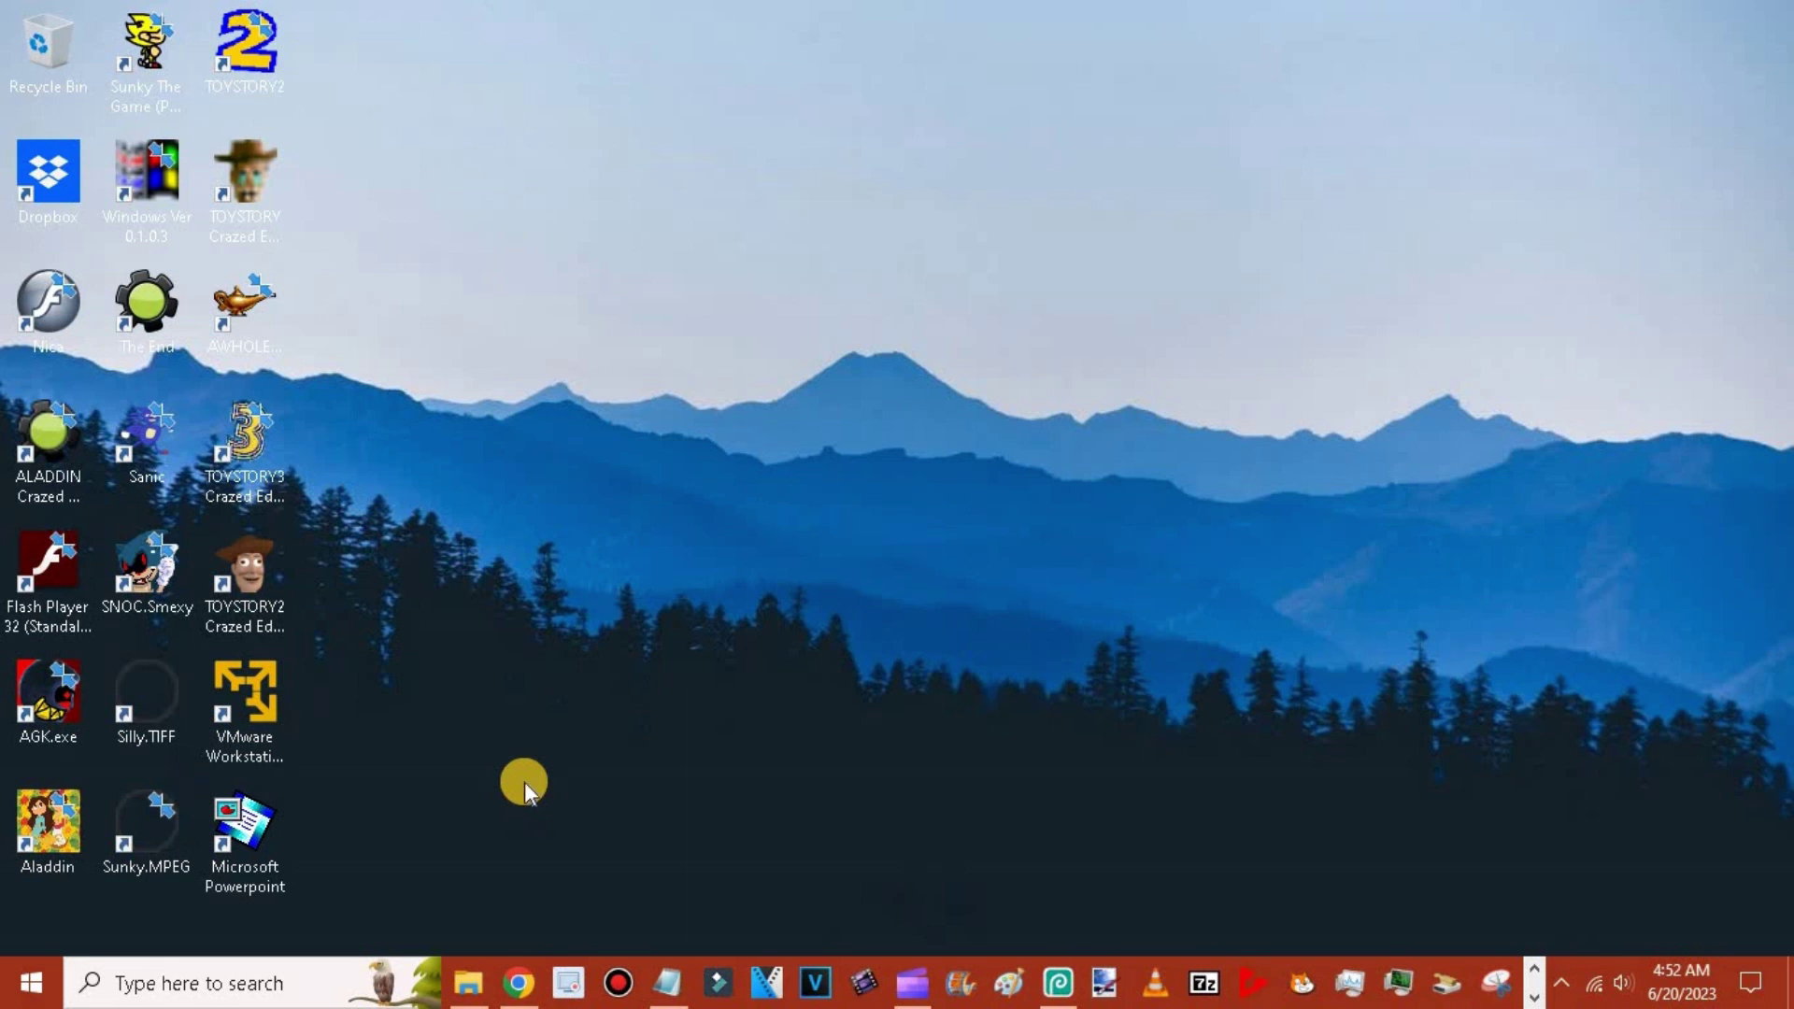
- Launch Notepad via Run and write 'attempting to run microsoft powerpoint on windows 10! but it's the office 97'
key("super+r")
type("notepad")
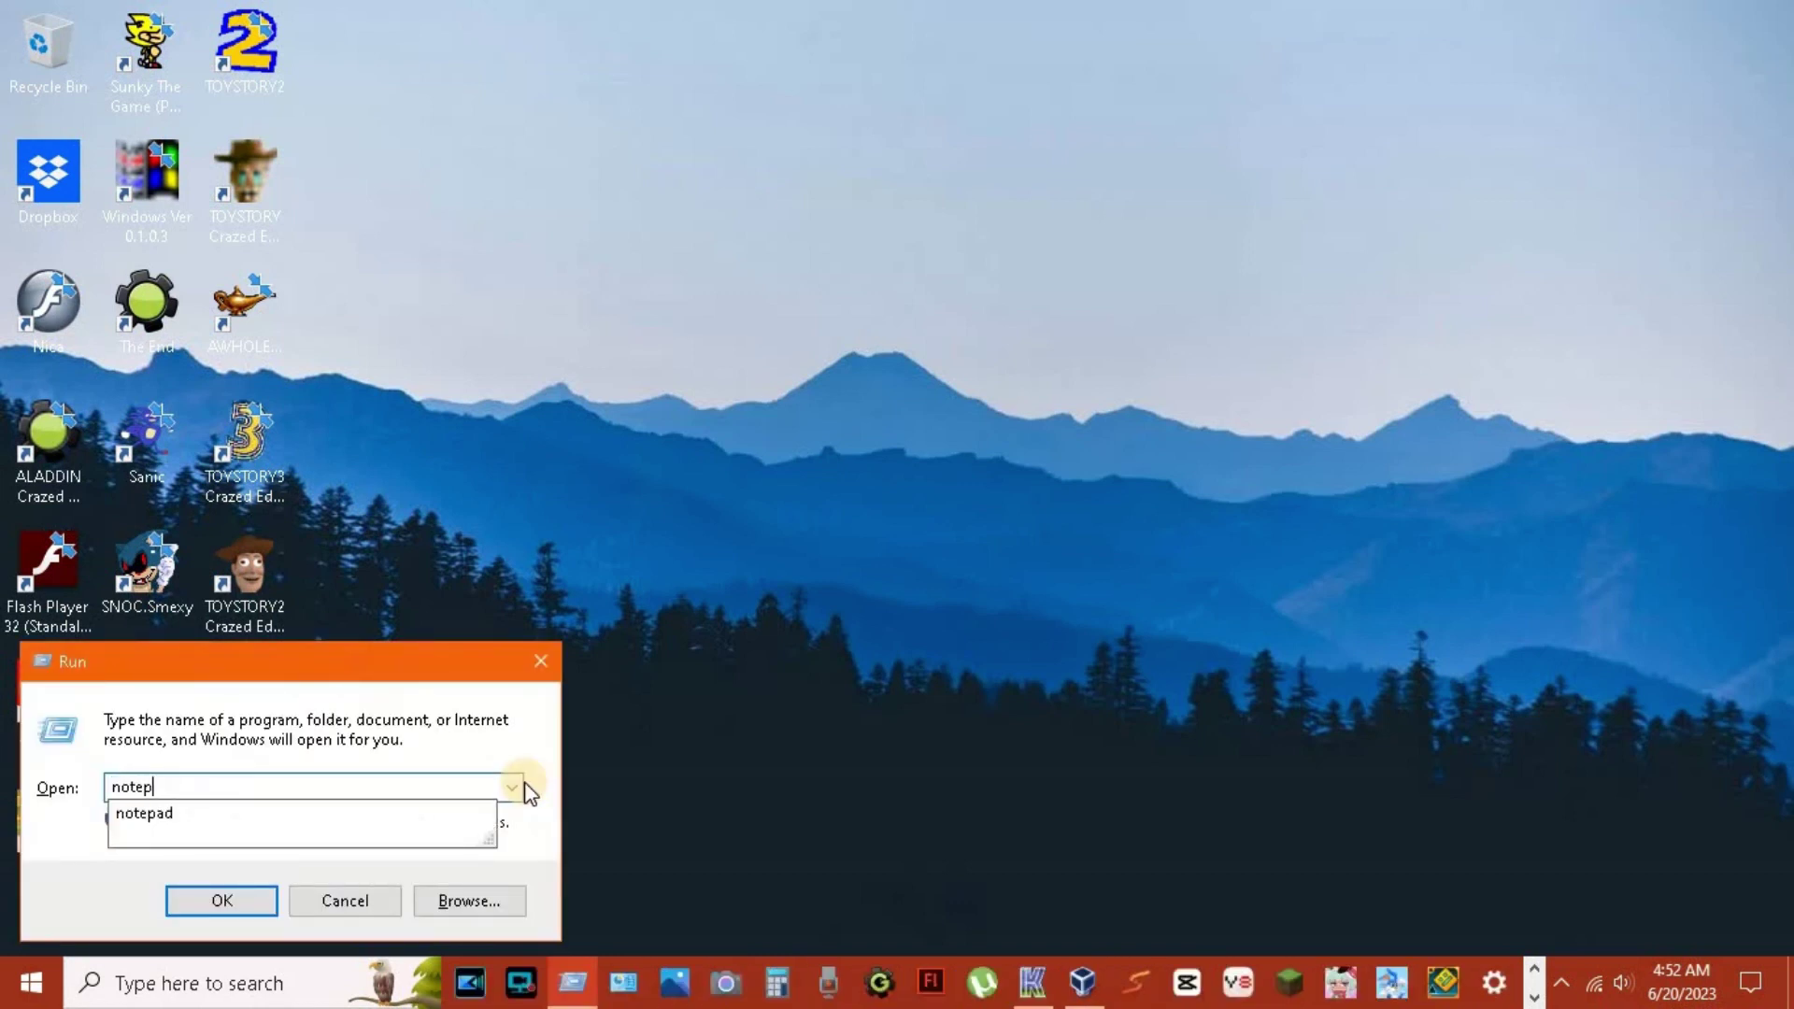
key("Return")
type("a")
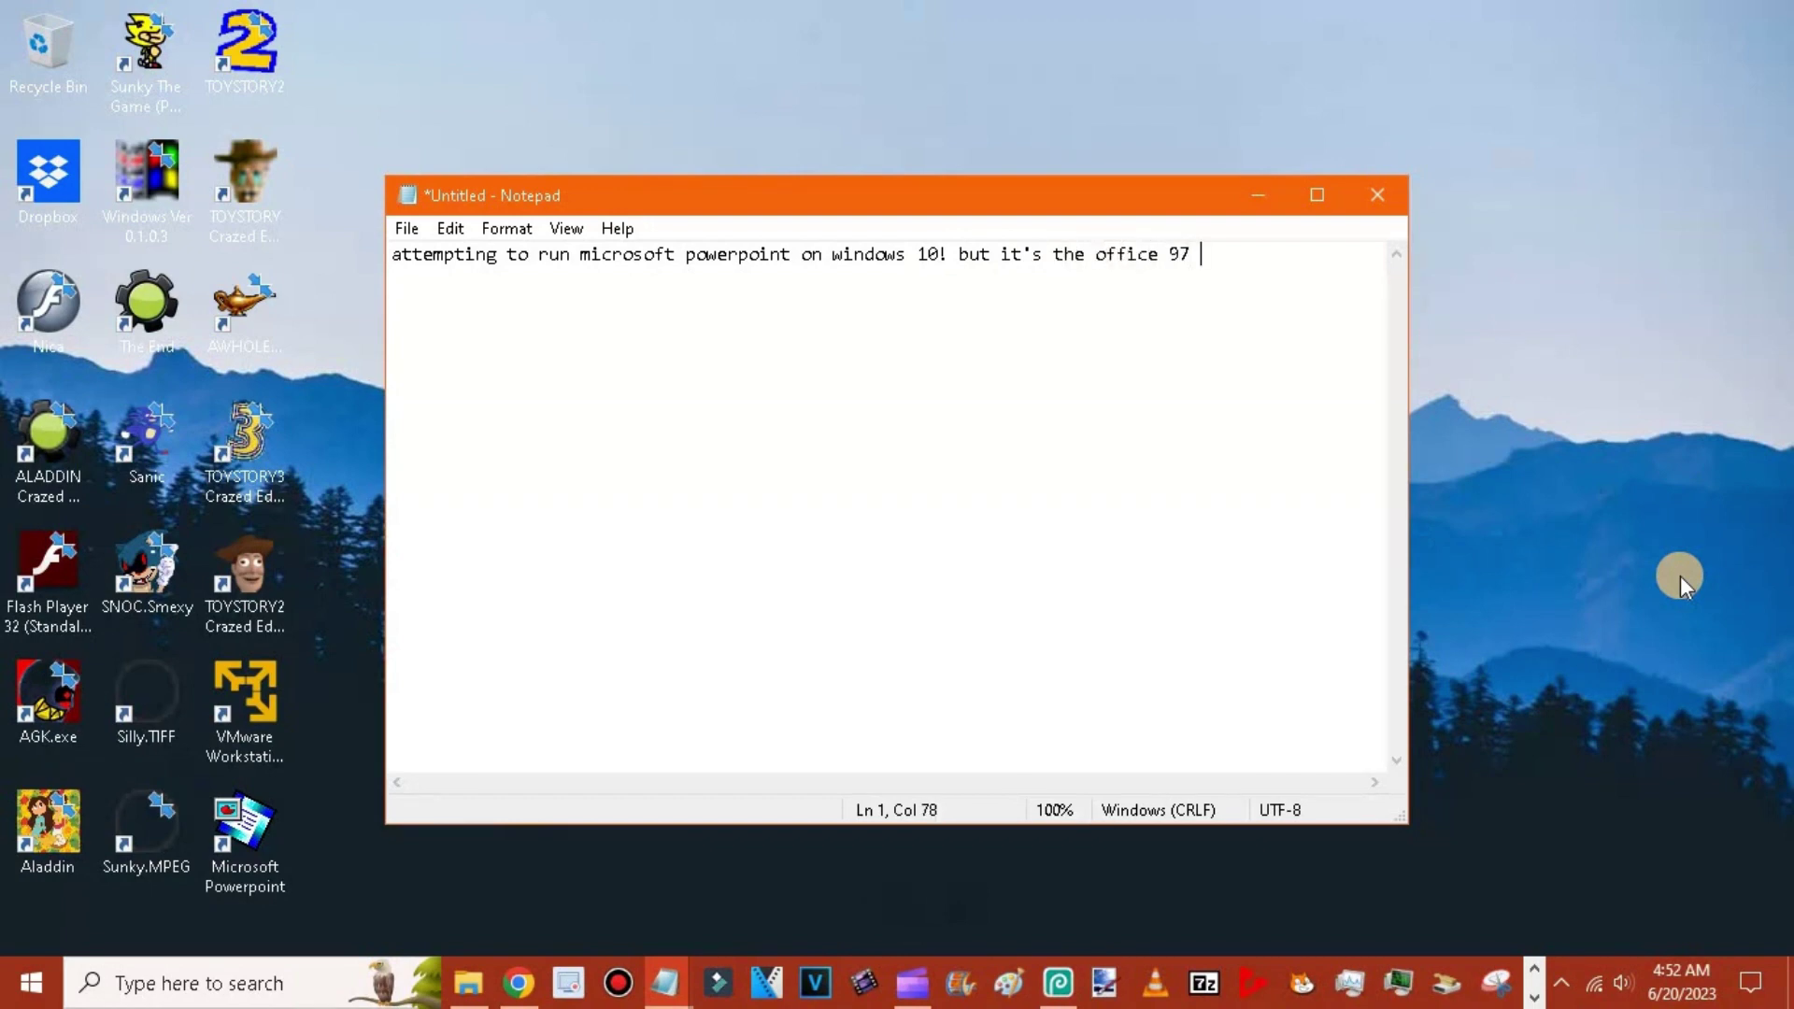
- Run POWERPNT from the E:\OFFICE search results, then minimize Explorer and Notepad
left_click(468, 983)
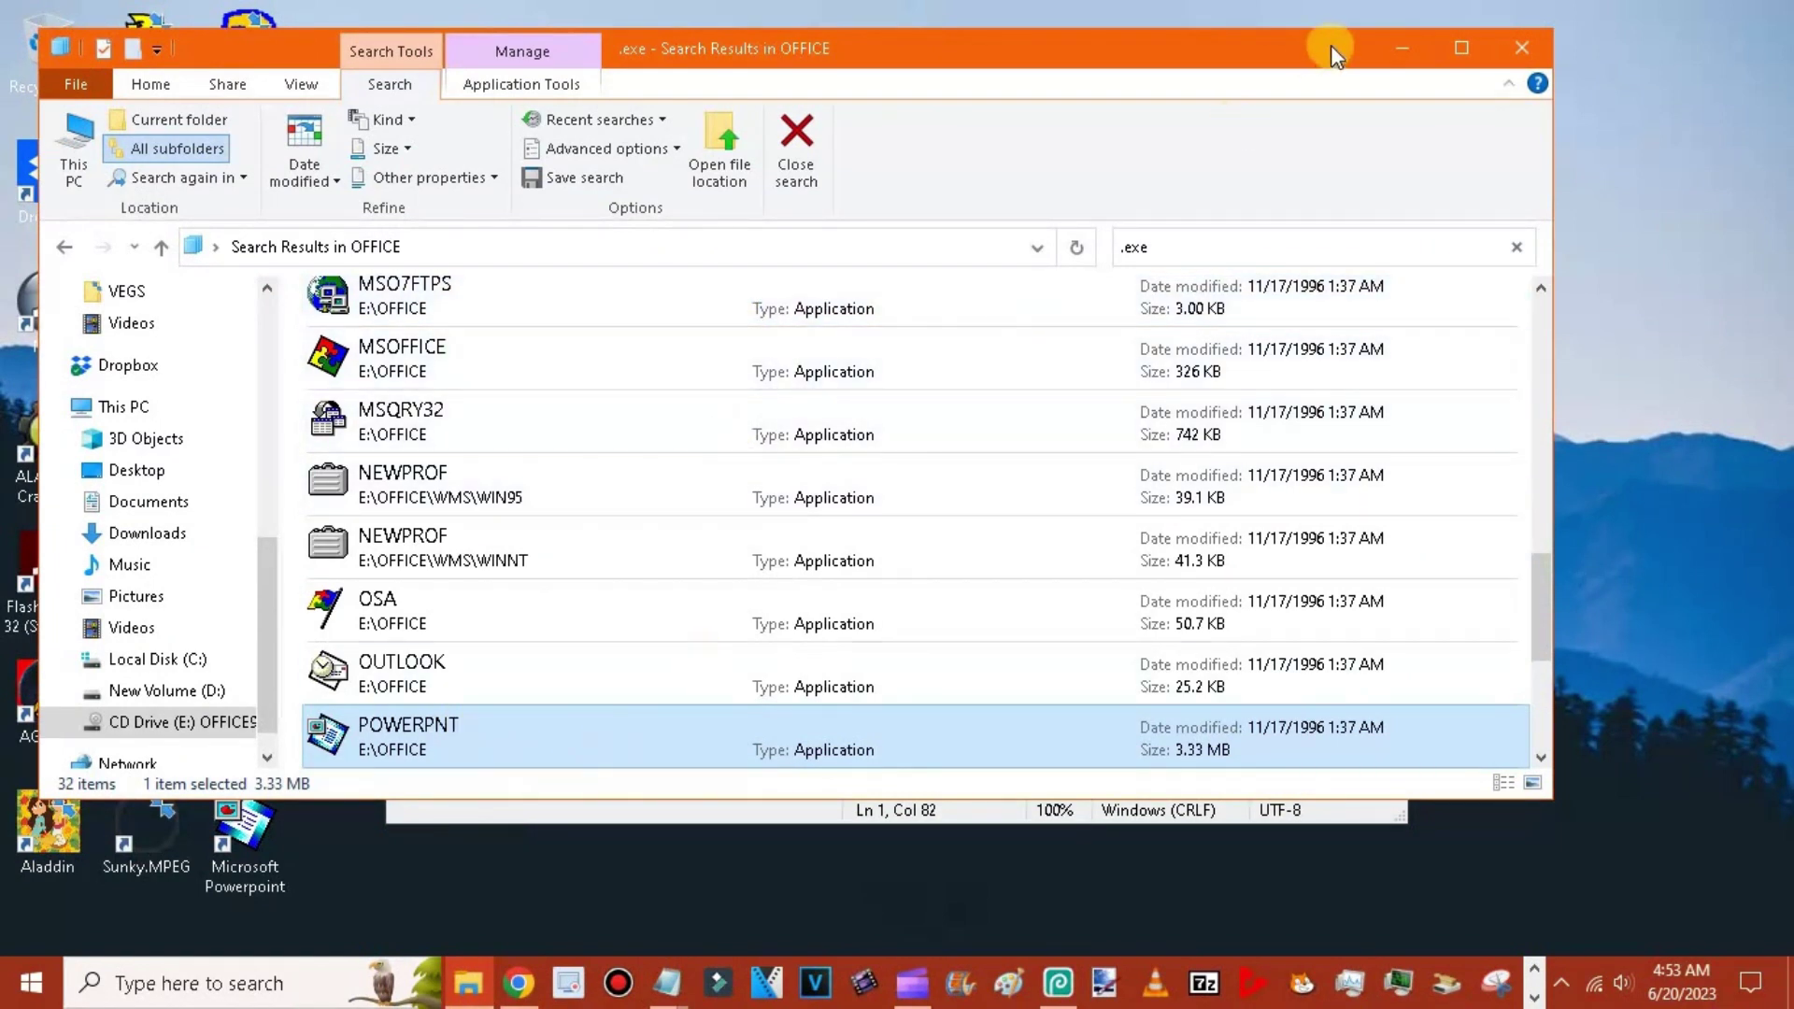
left_click(1381, 46)
left_click(1261, 188)
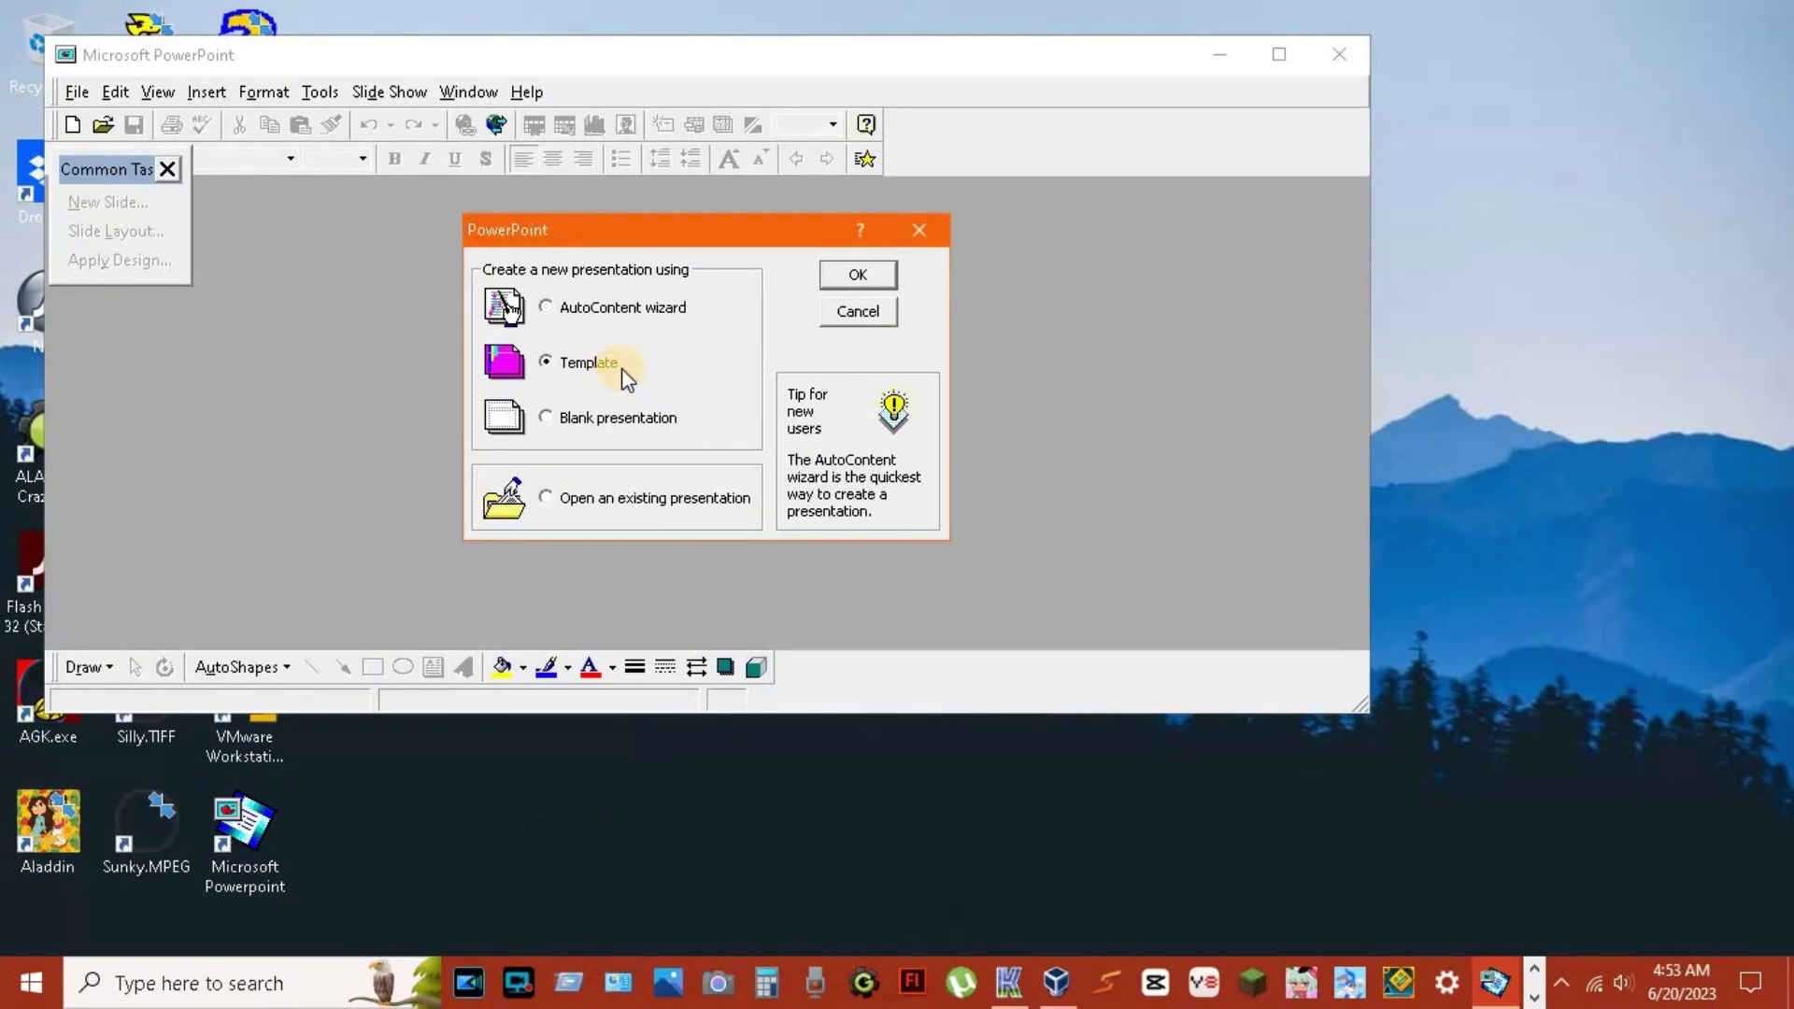
- Start a new presentation from Template, dismiss the templates error, and apply the Large Object layout
left_click(860, 277)
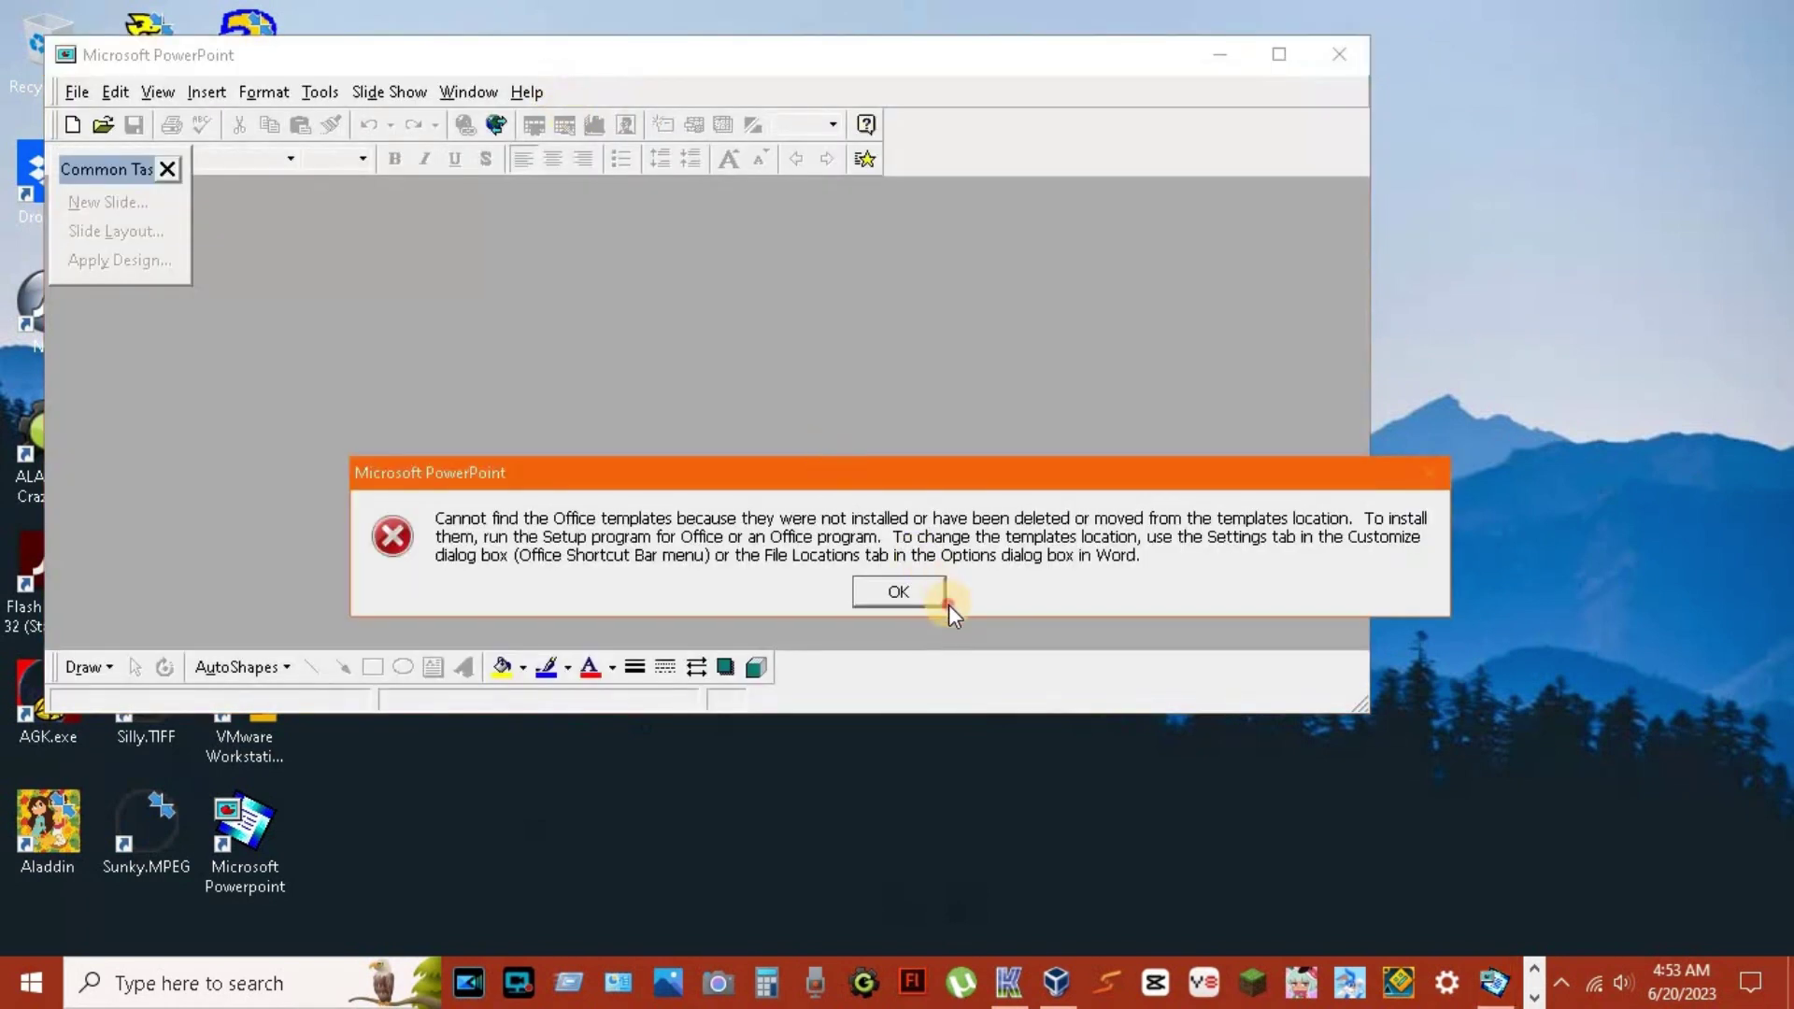
left_click(945, 598)
left_click(668, 348)
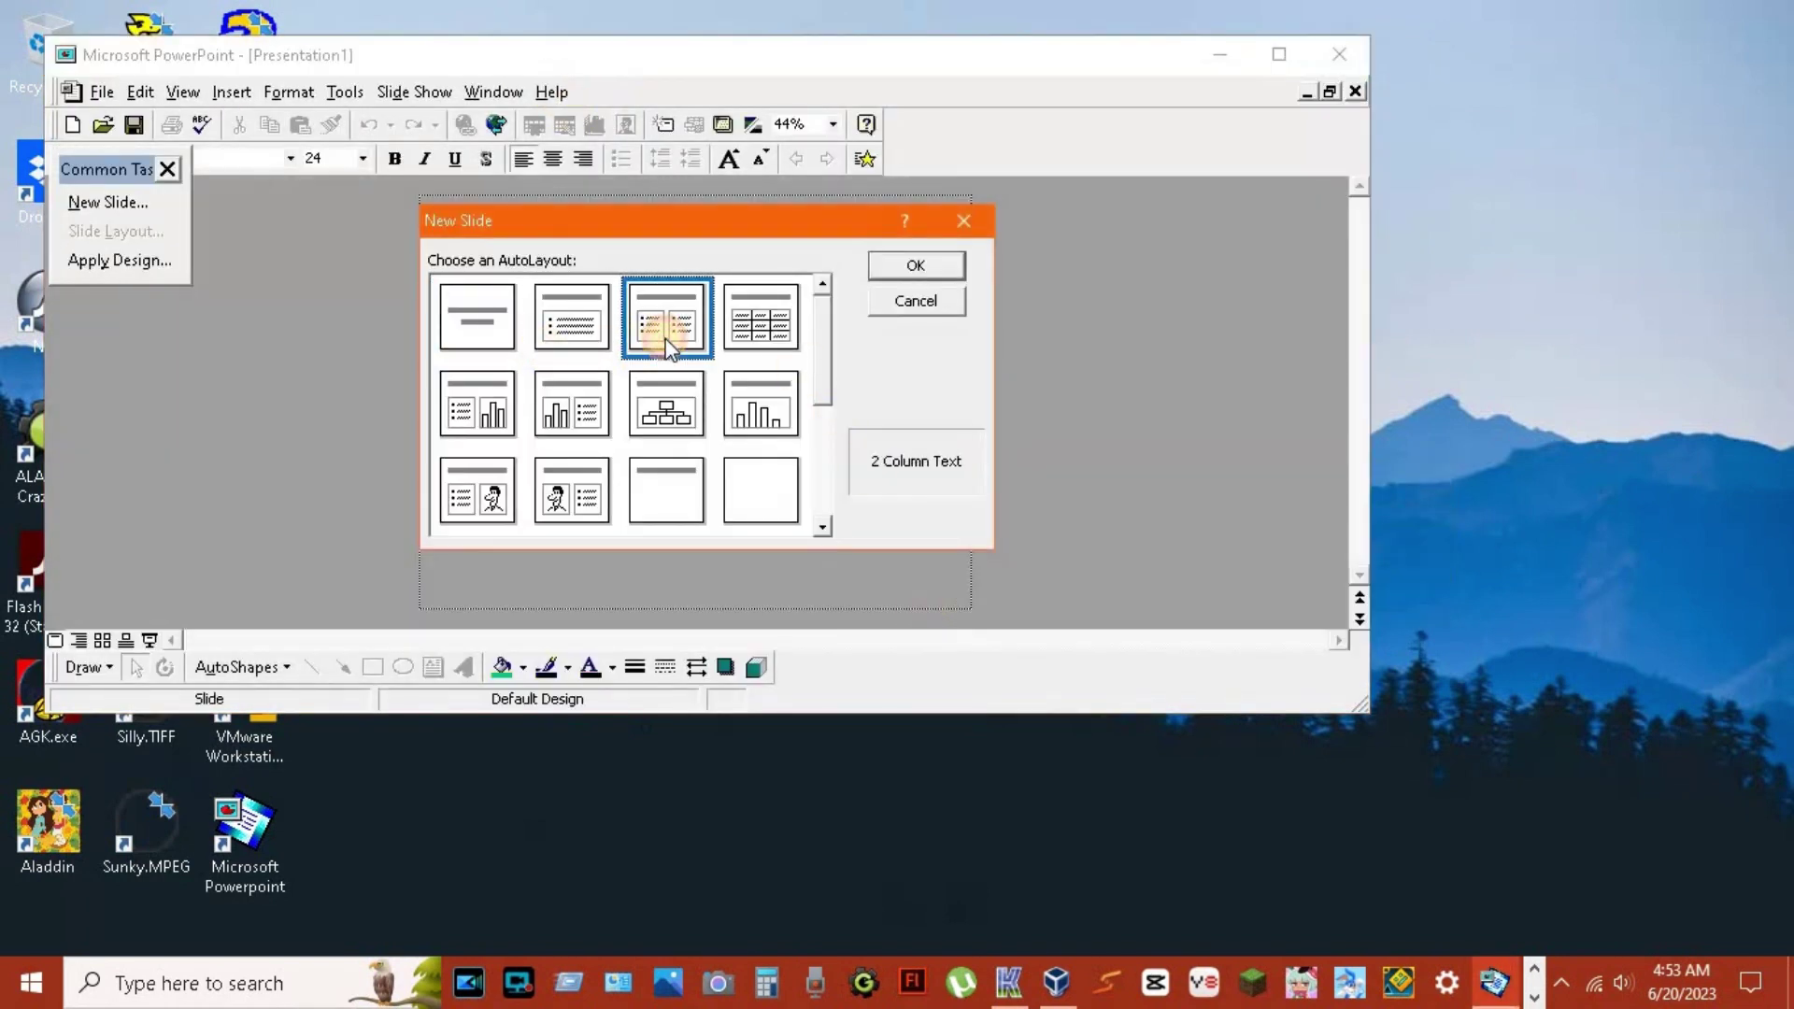
left_click_drag(820, 353, 820, 453)
left_click(680, 332)
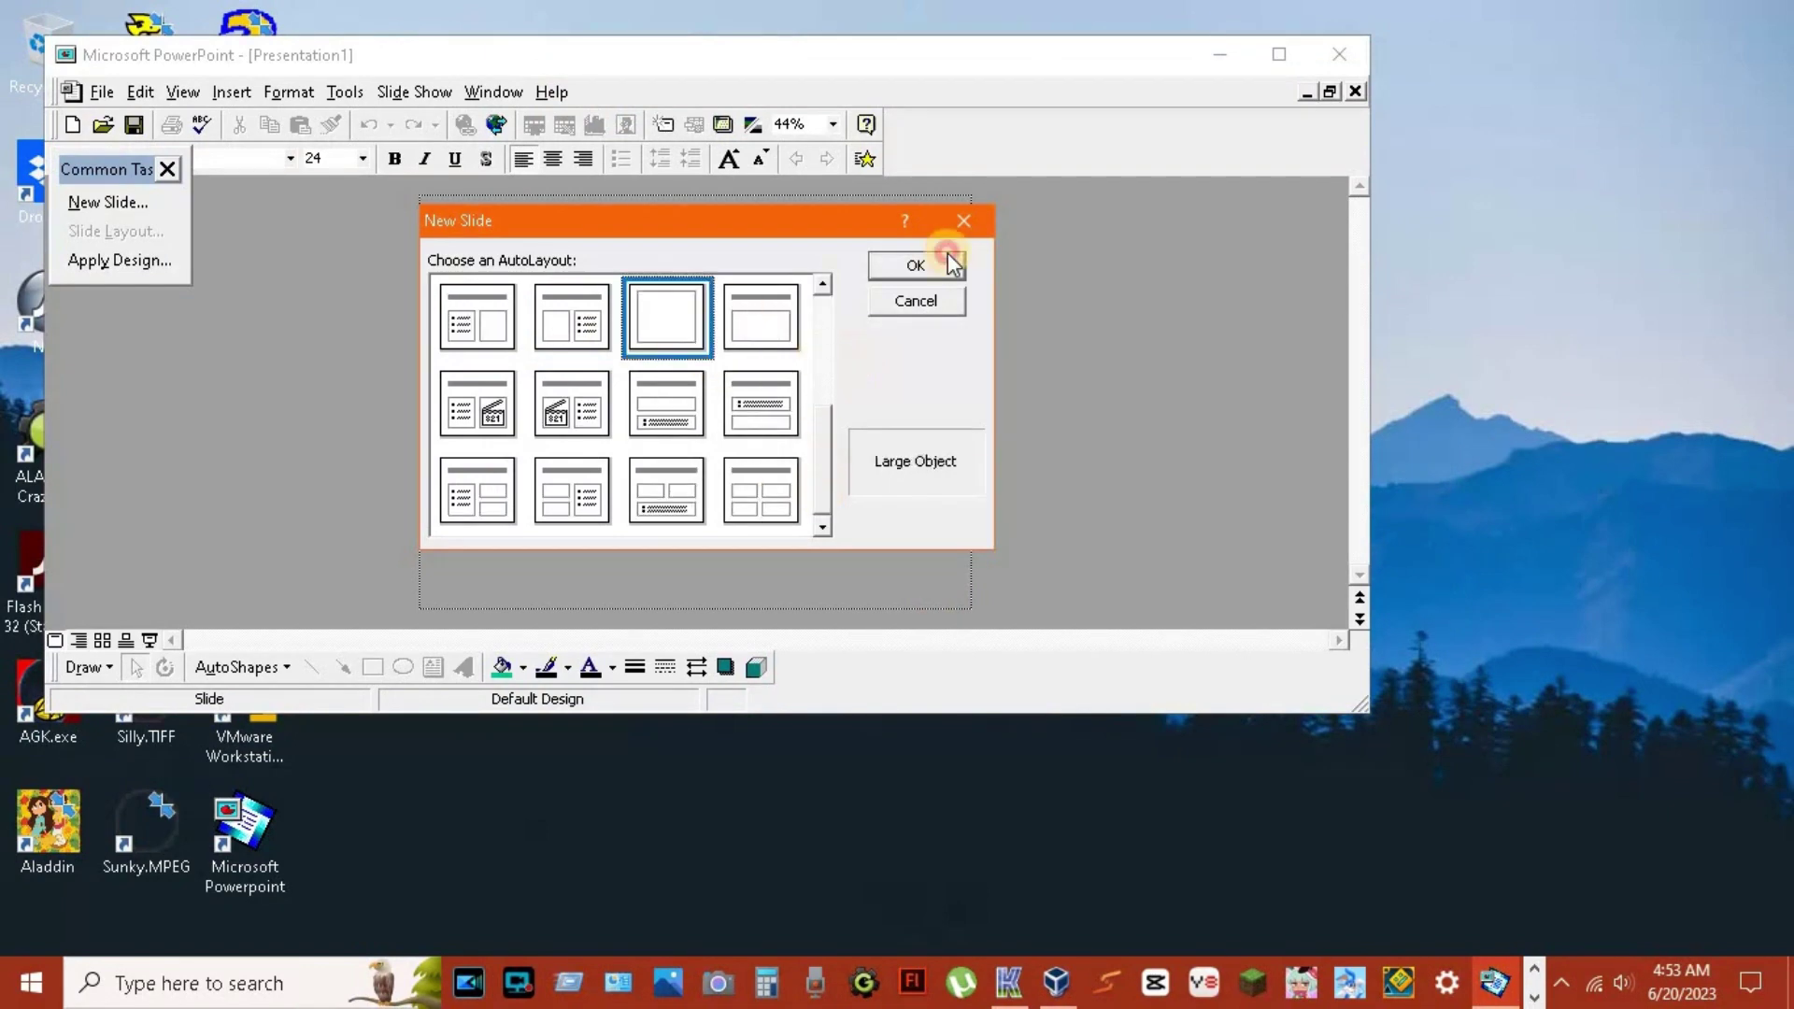
left_click(949, 262)
left_click(699, 374)
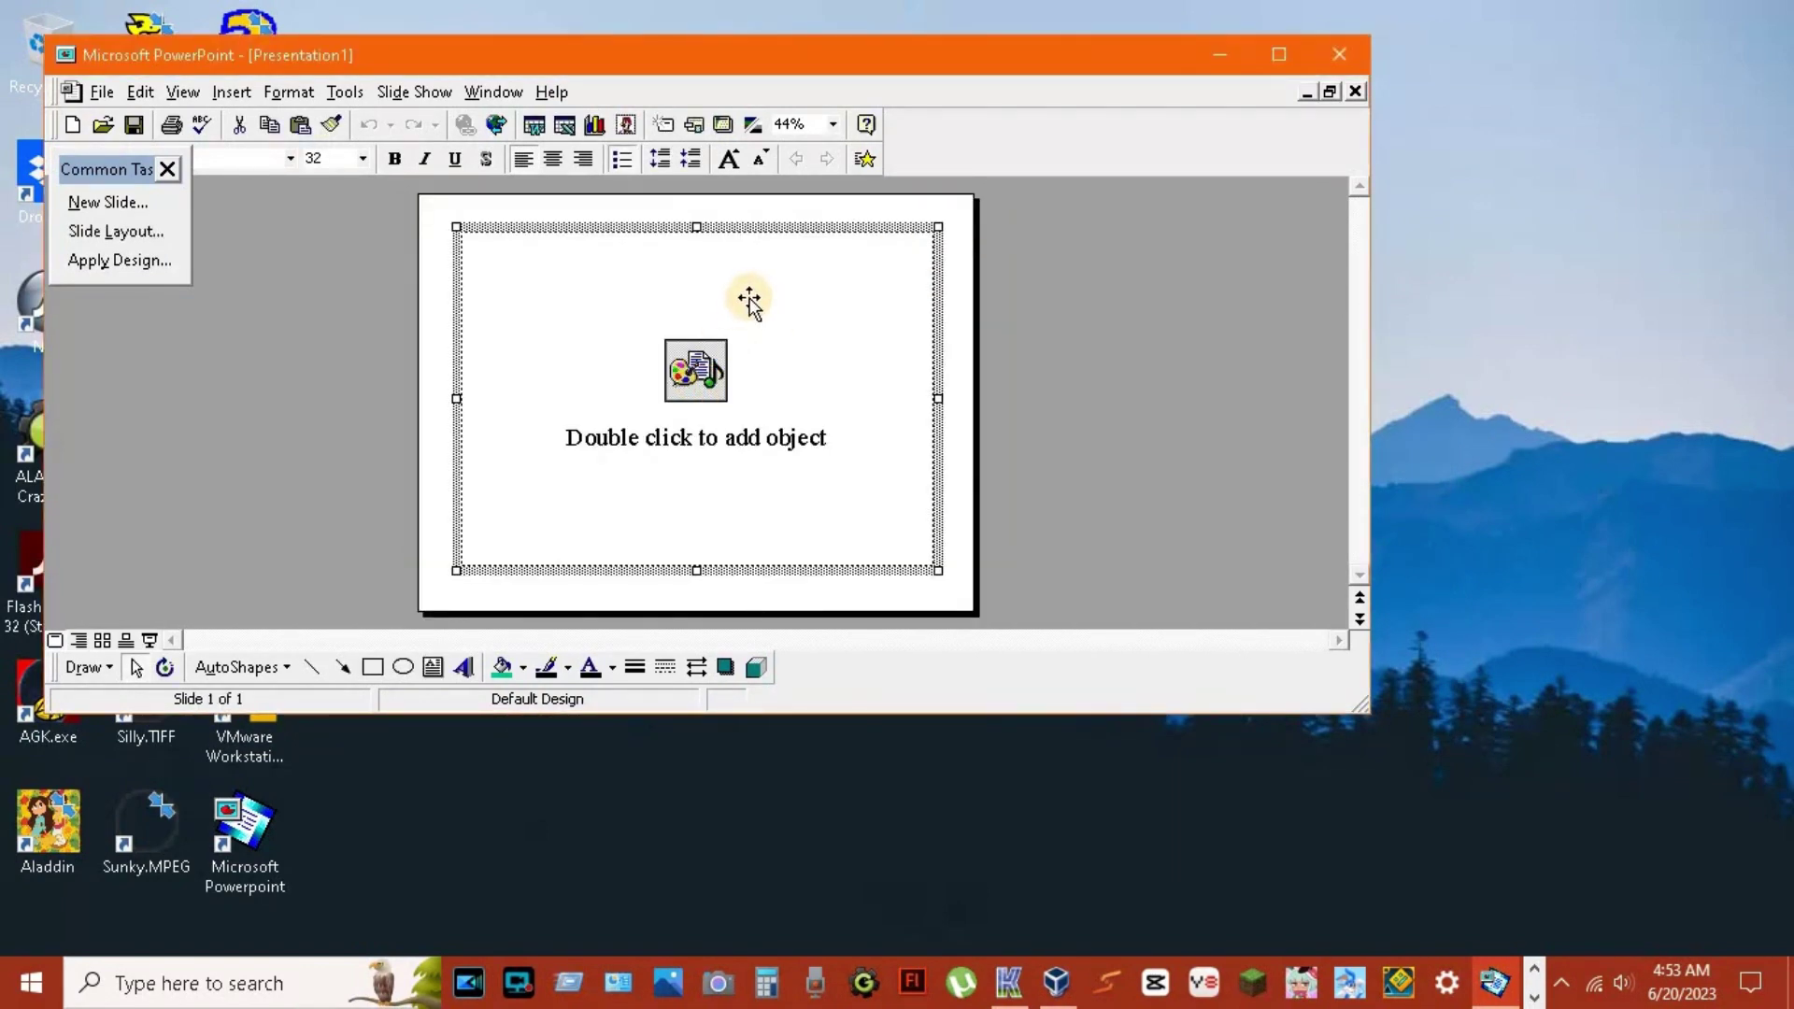
- Maximize PowerPoint and insert the '16bit img' Windows logo from the Pictures folder
double_click(490, 62)
left_click(98, 48)
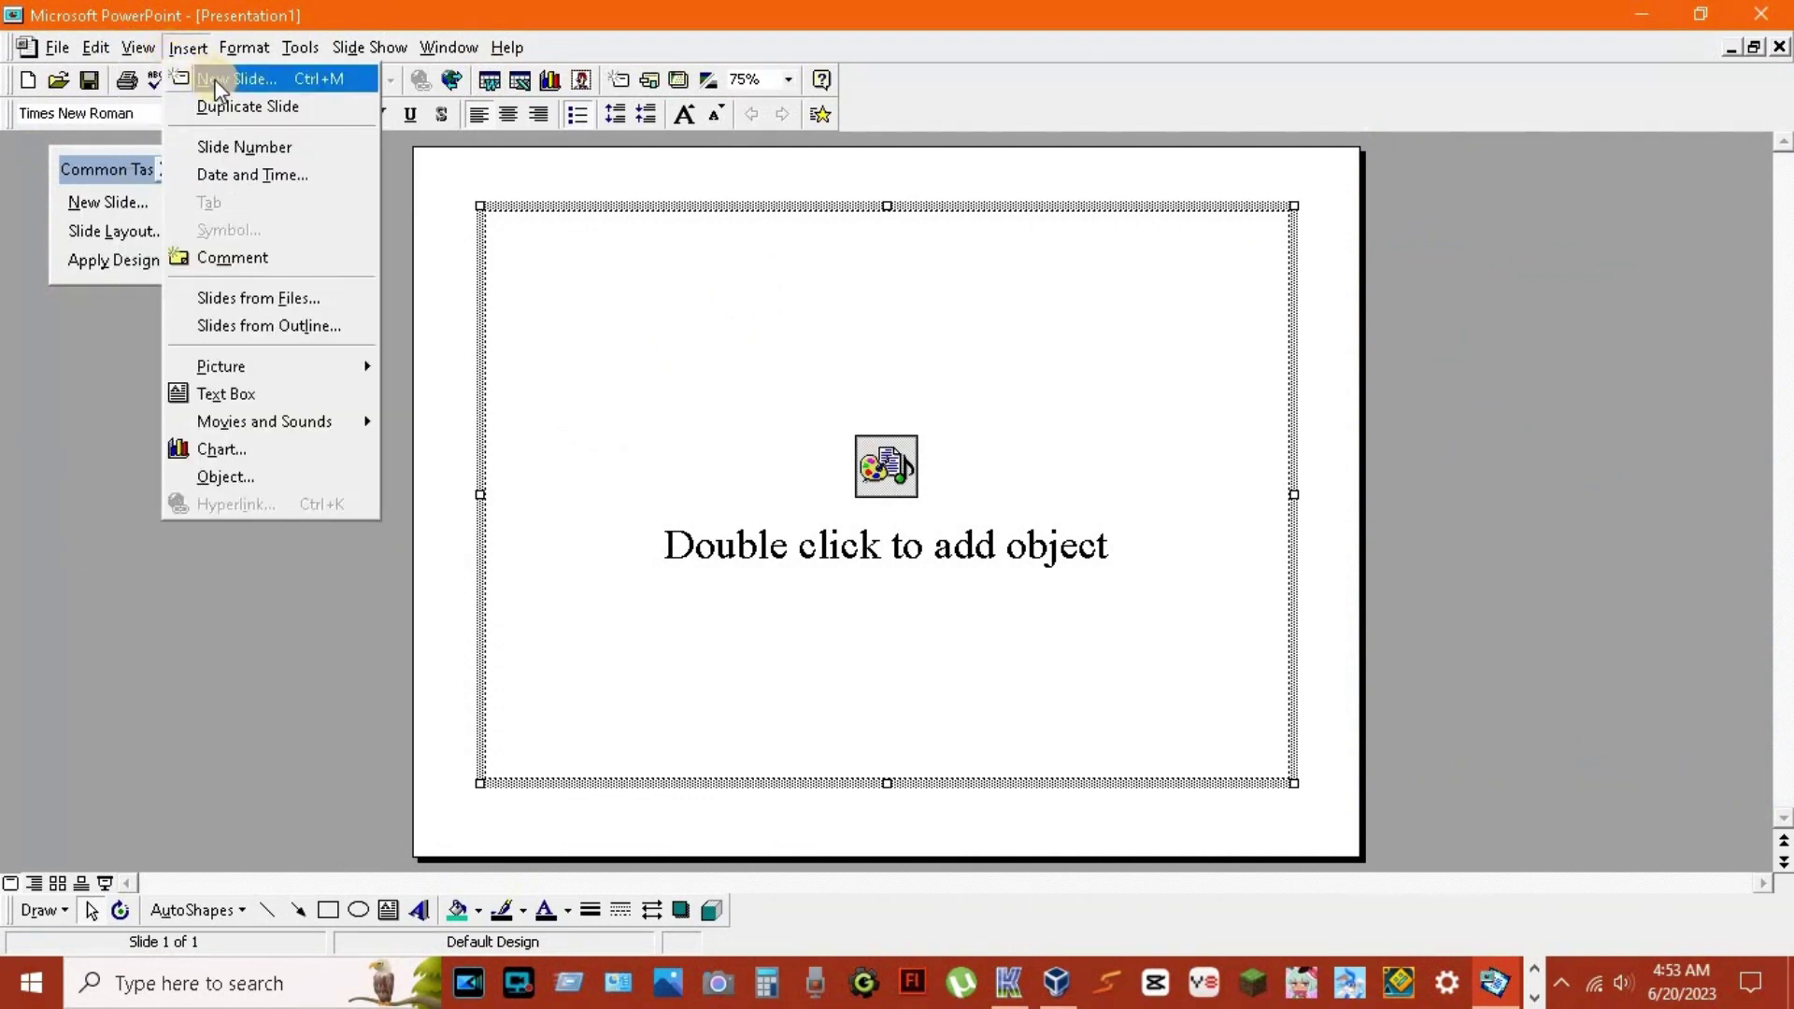
mouse_move(222, 366)
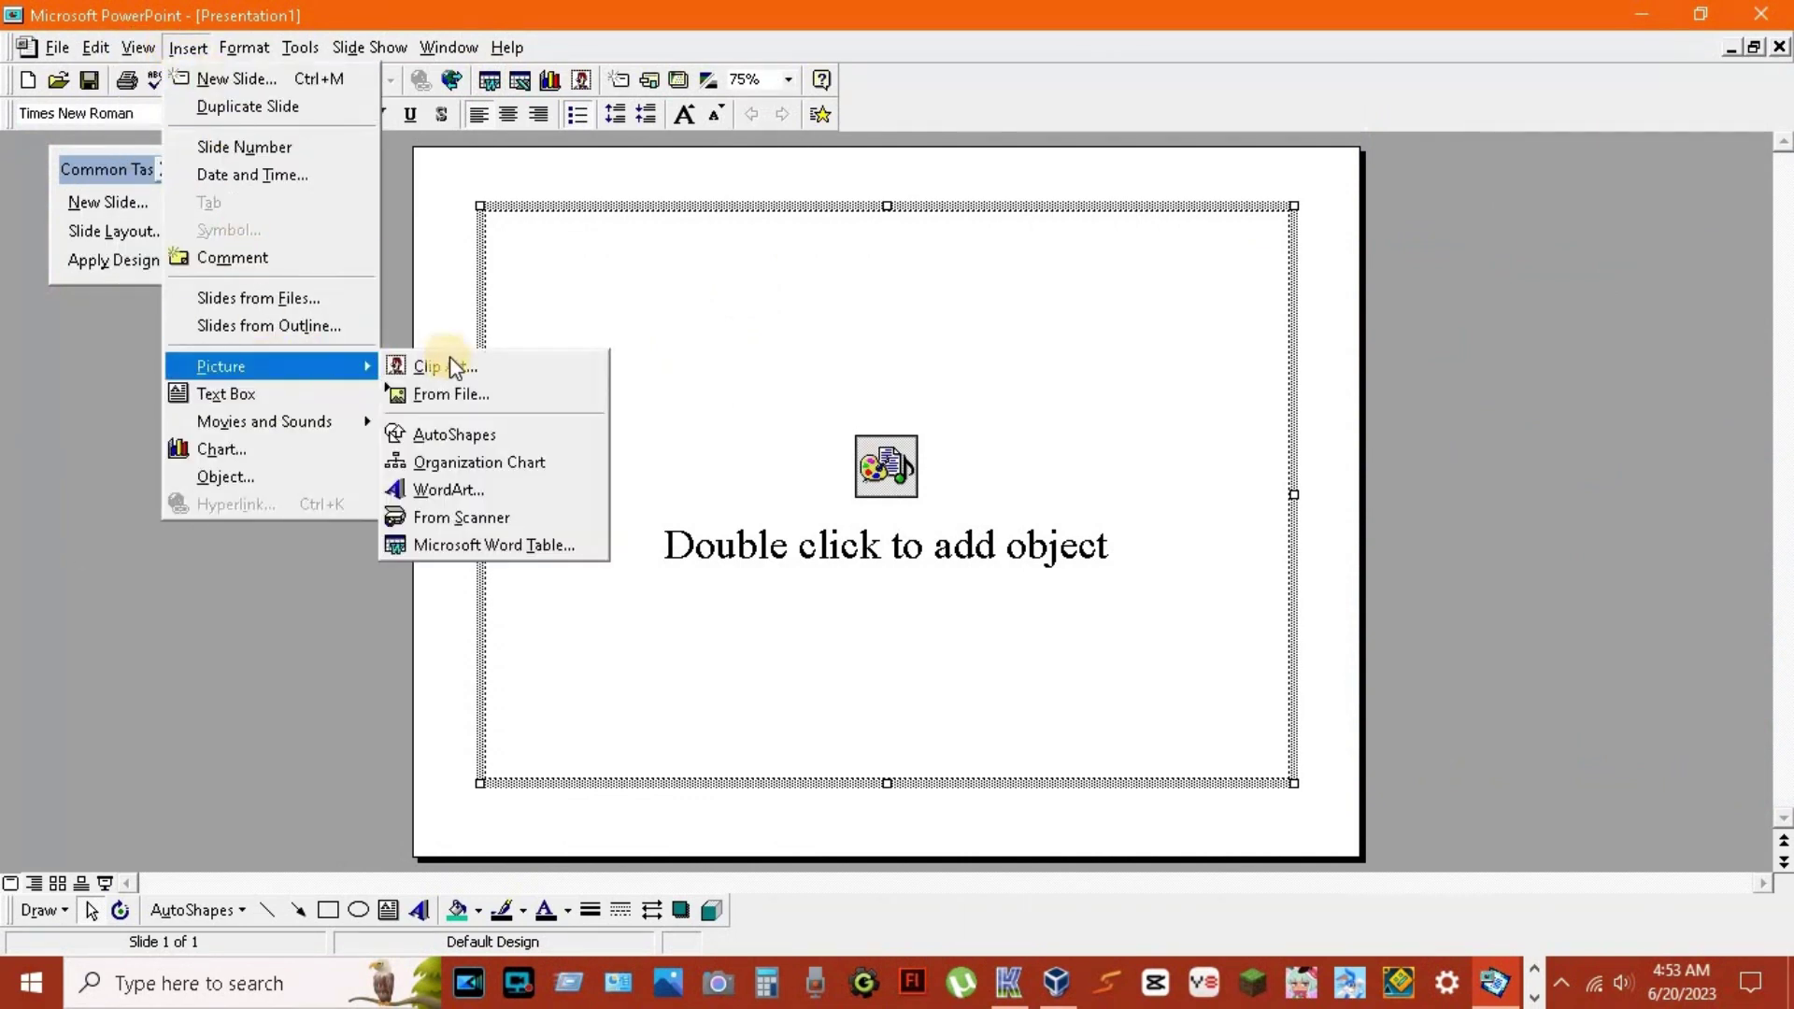
left_click(486, 394)
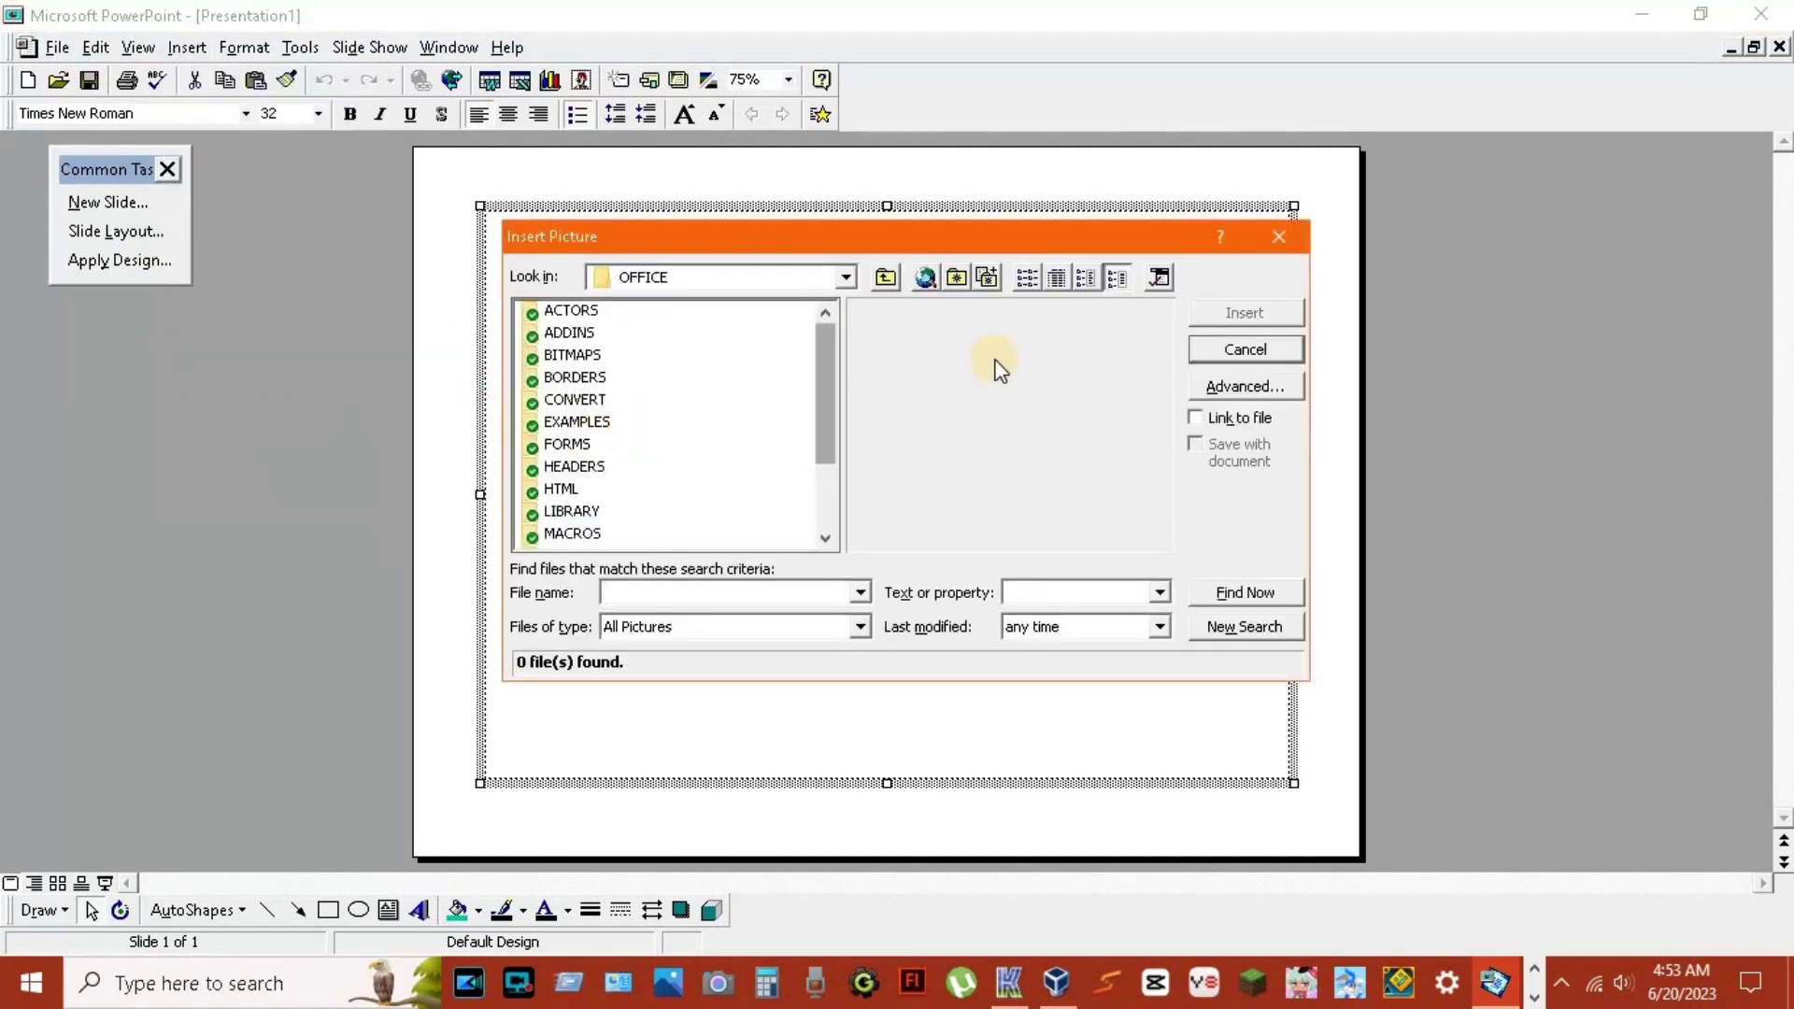
left_click(880, 275)
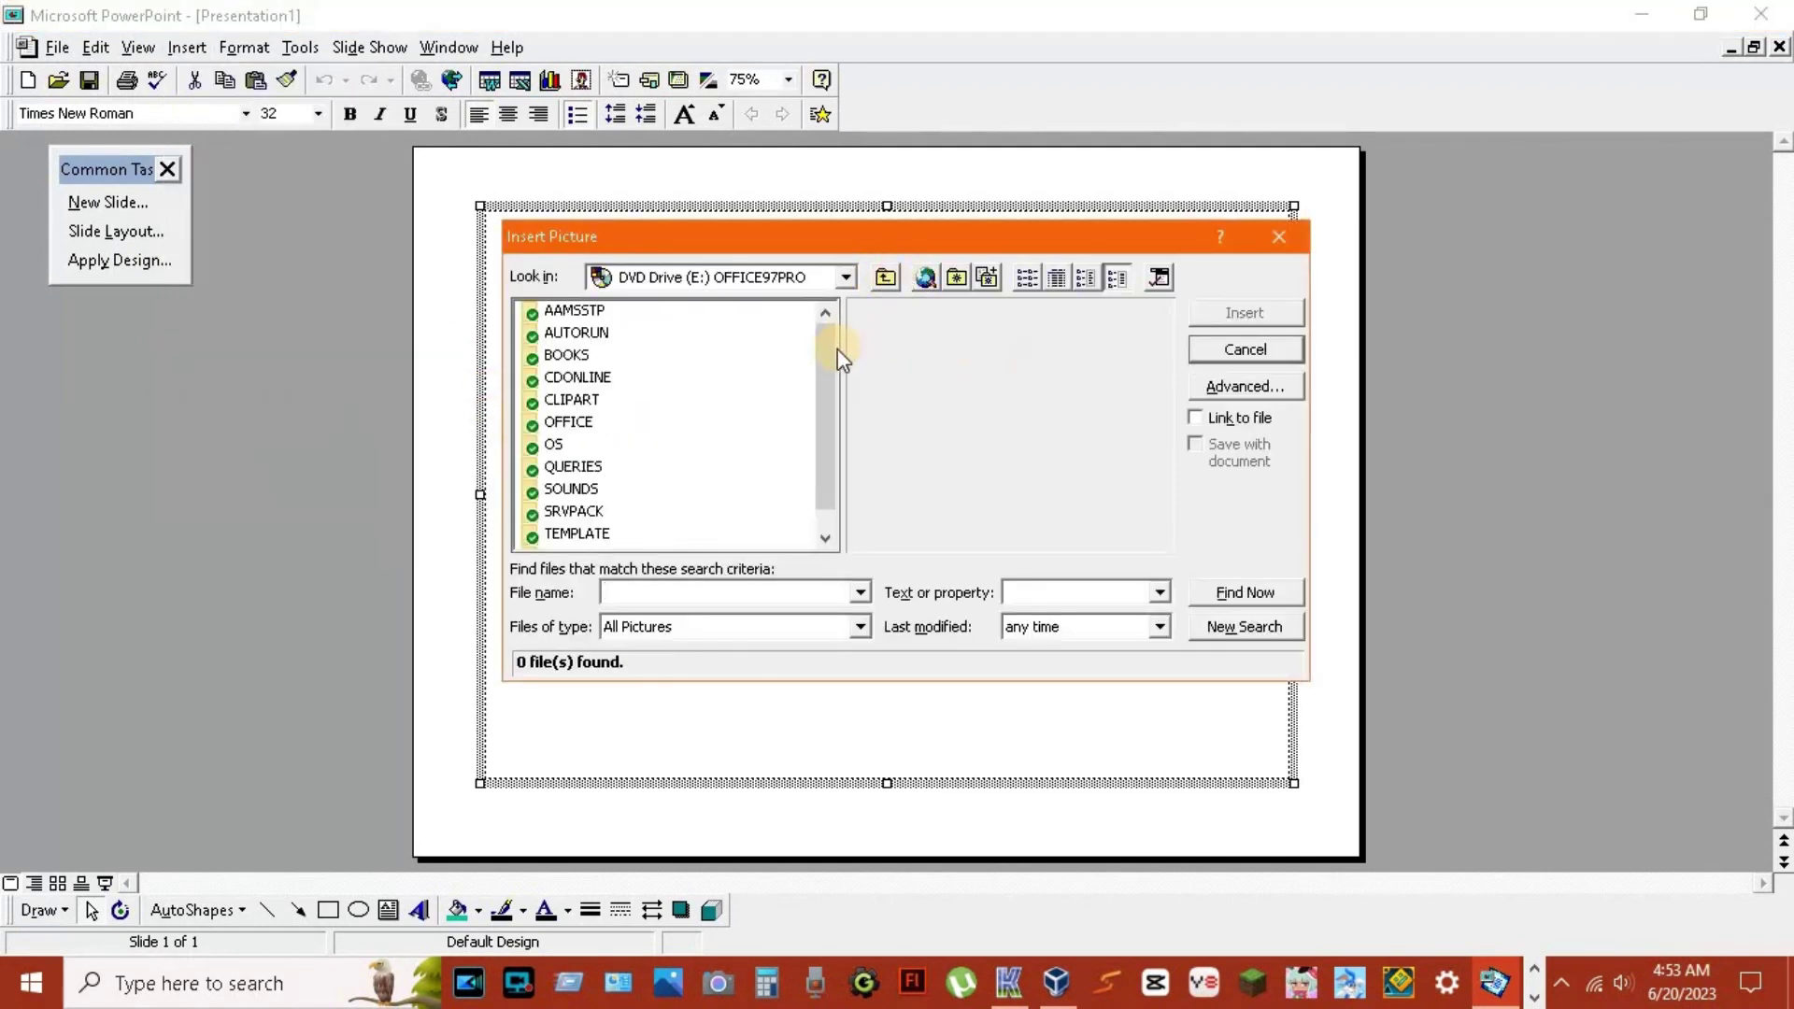
left_click(846, 277)
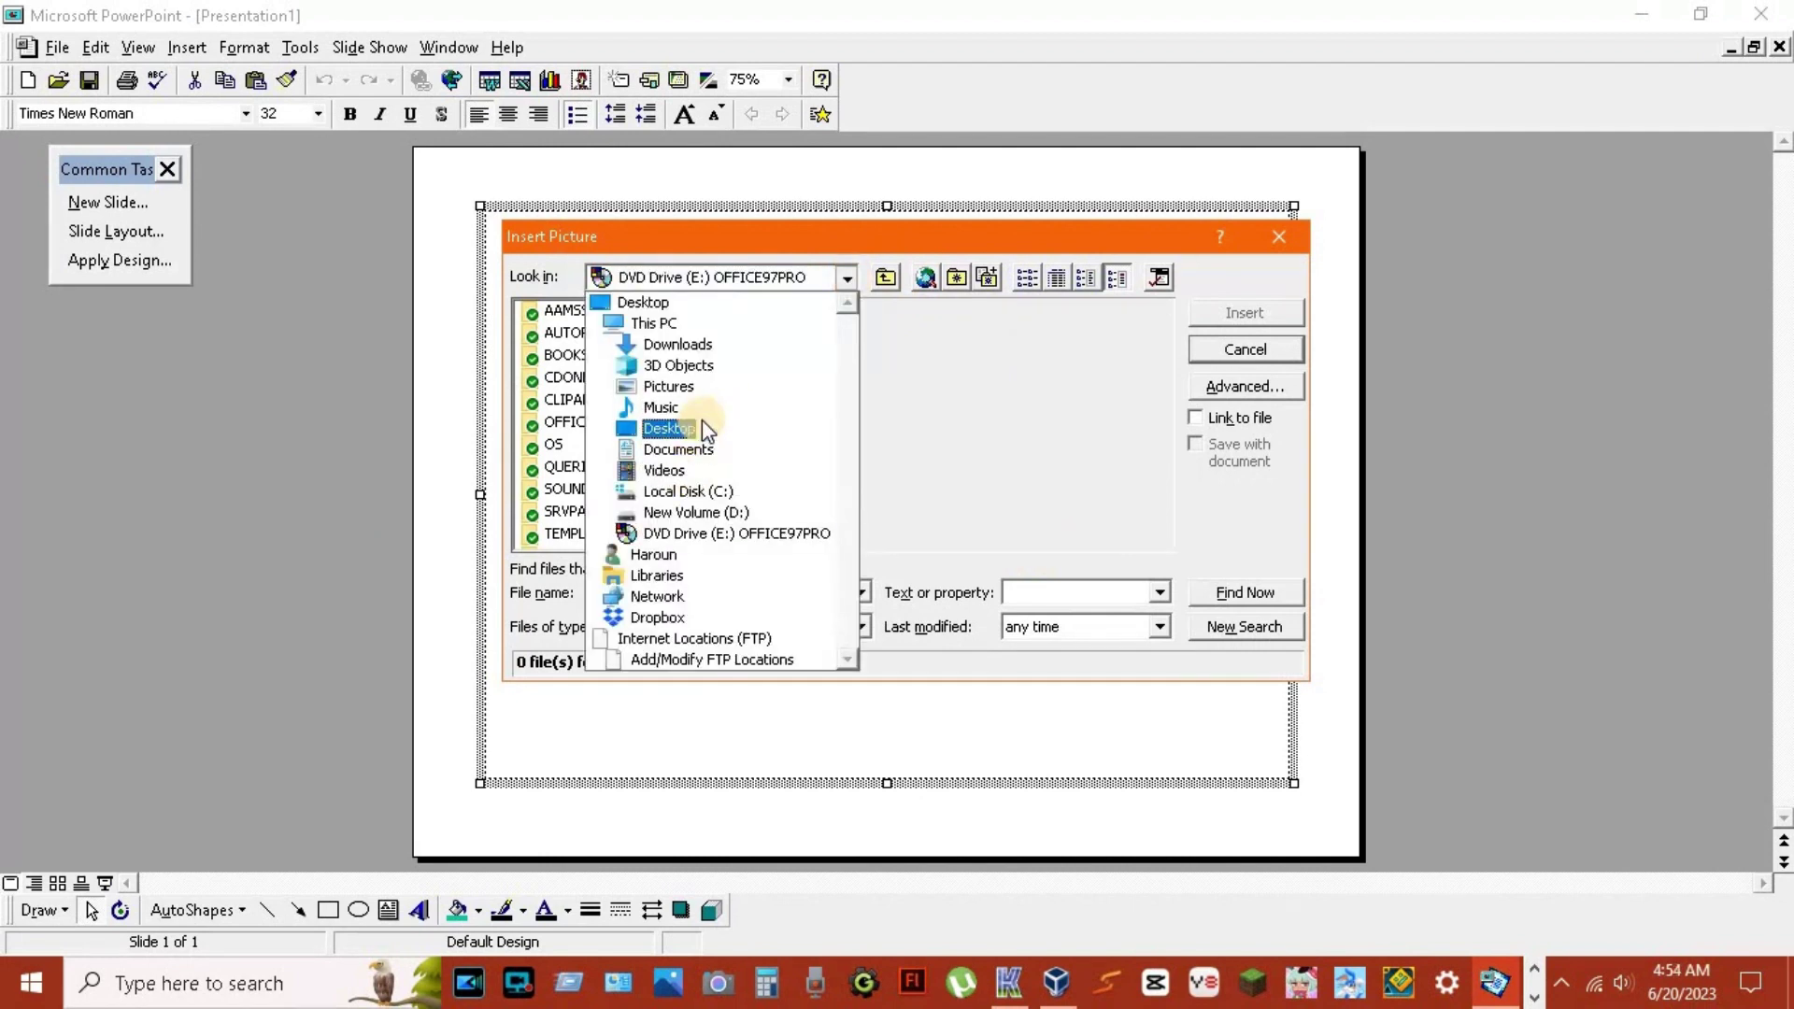
left_click(668, 386)
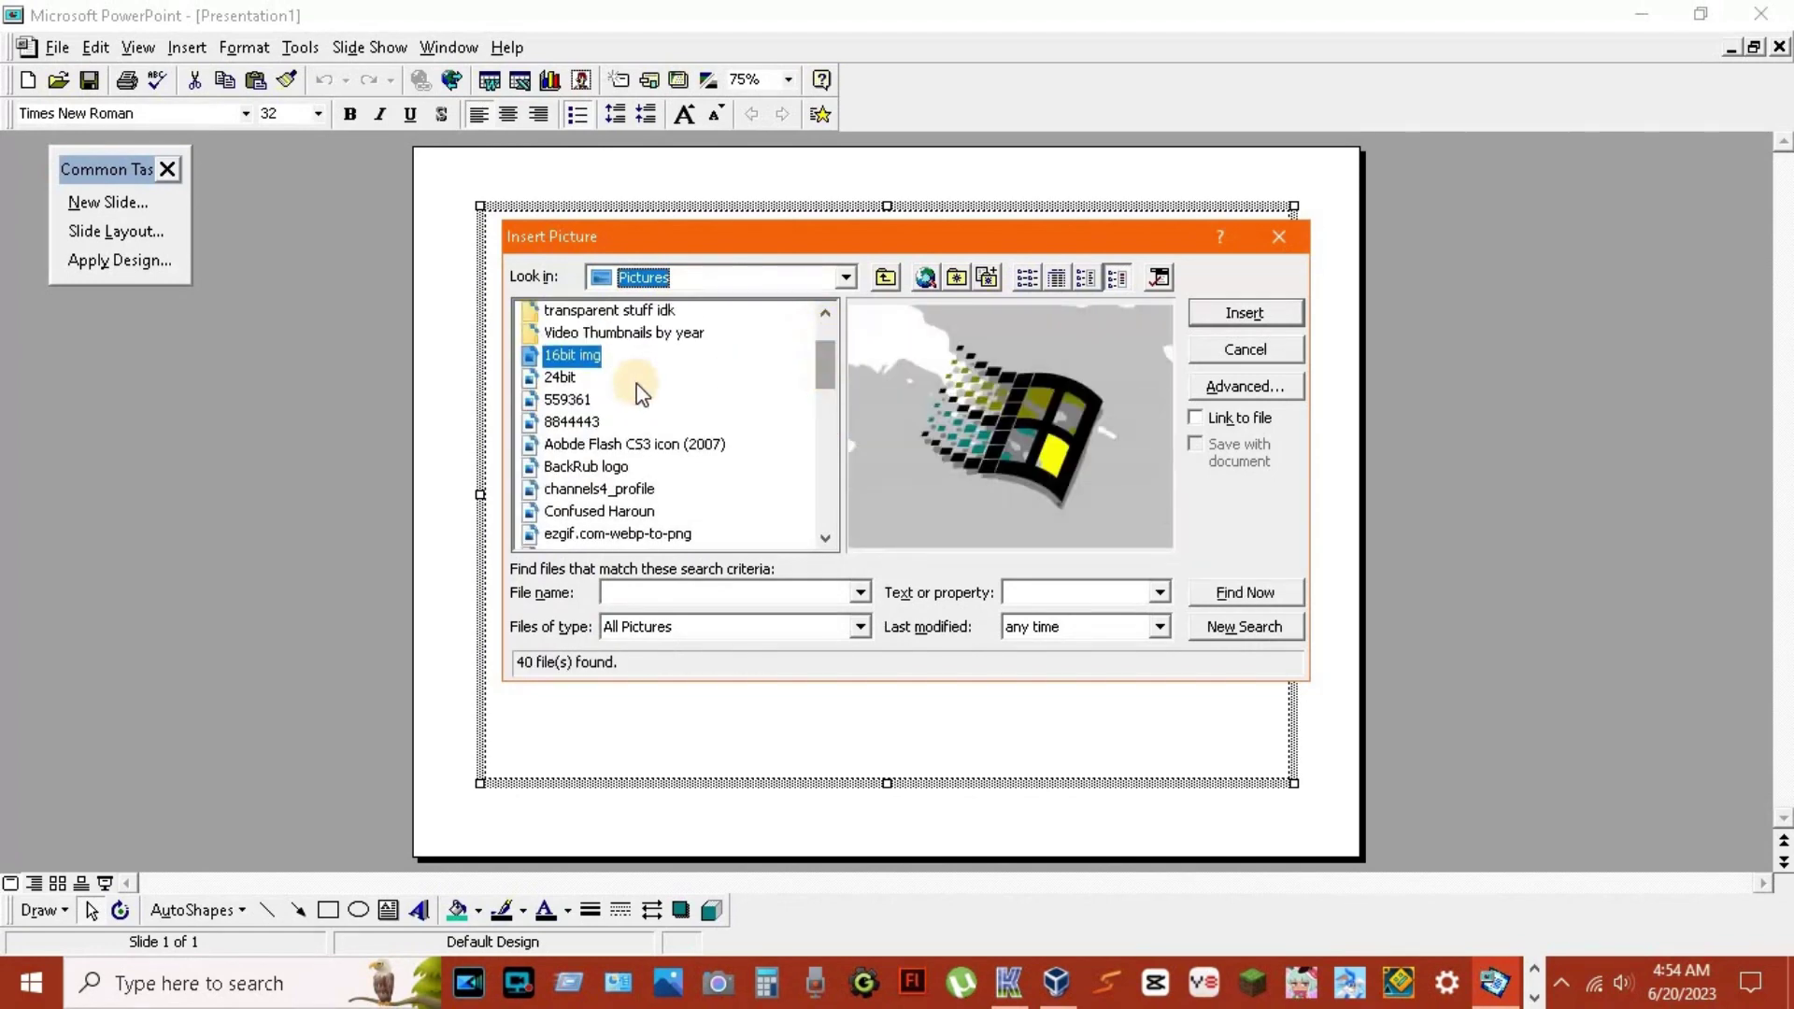
left_click(1245, 312)
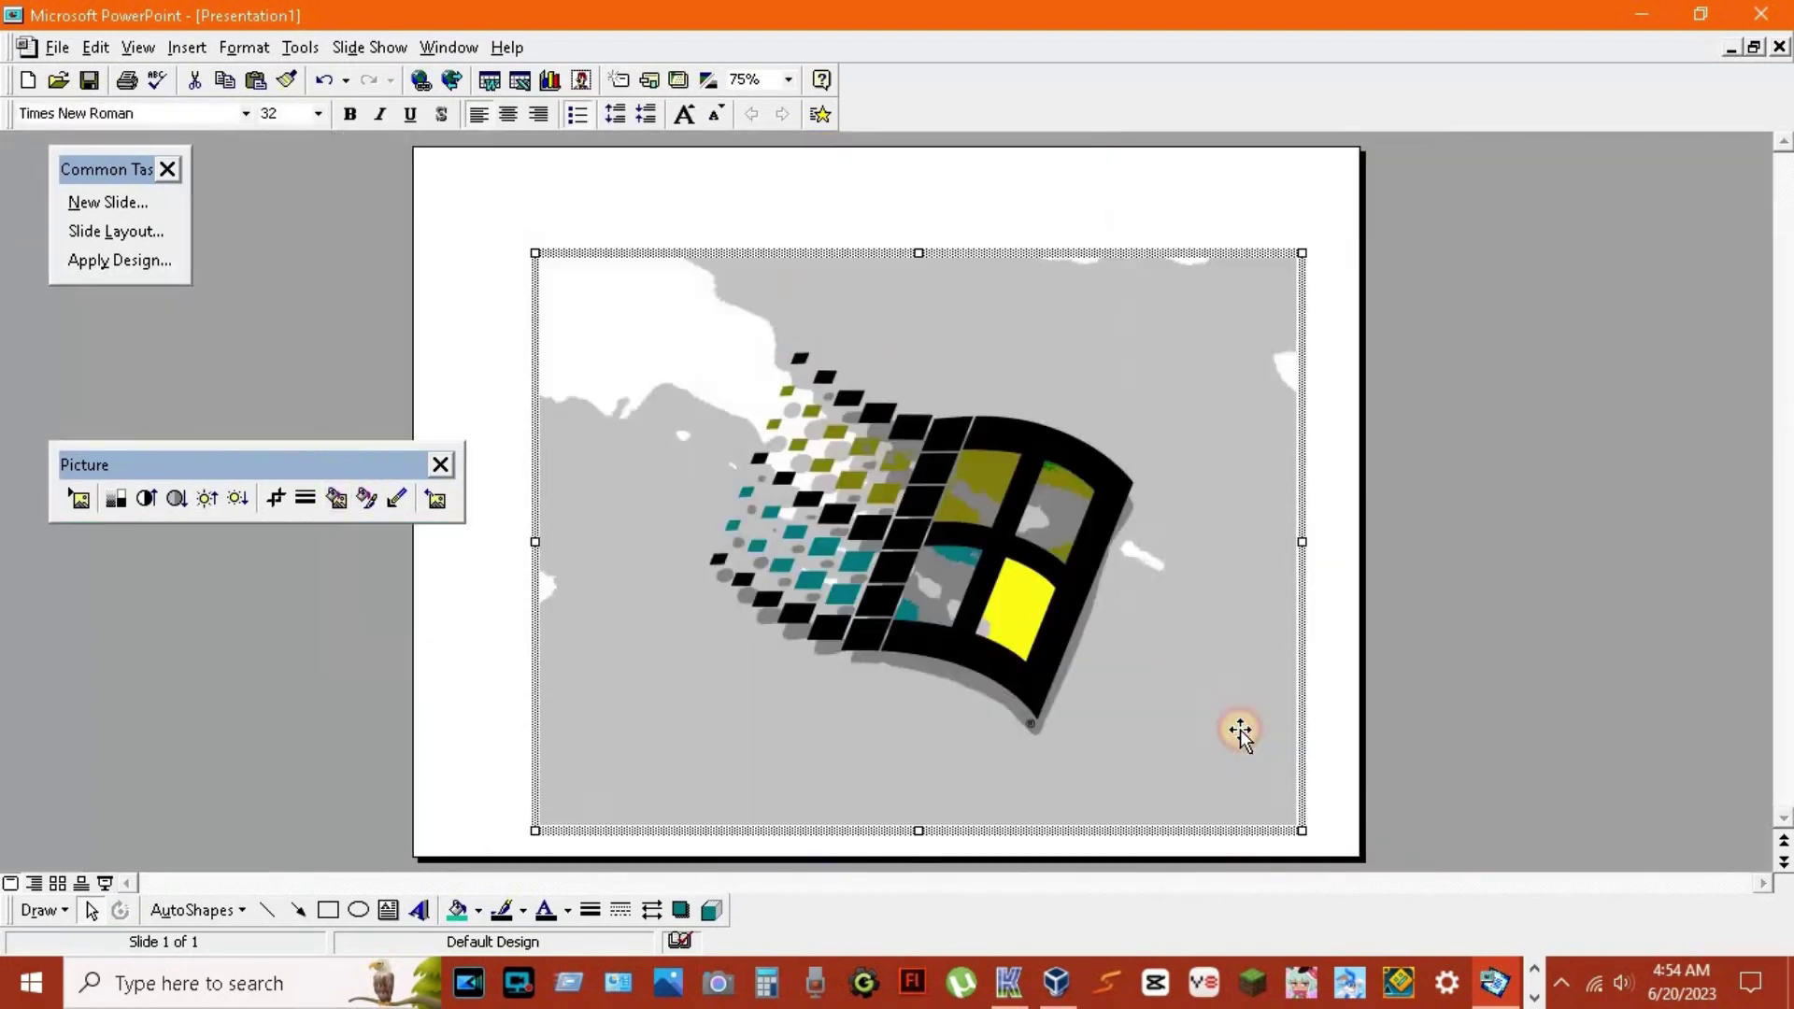
- Move and enlarge the Windows logo so it covers most of the slide
left_click_drag(1242, 729, 1214, 706)
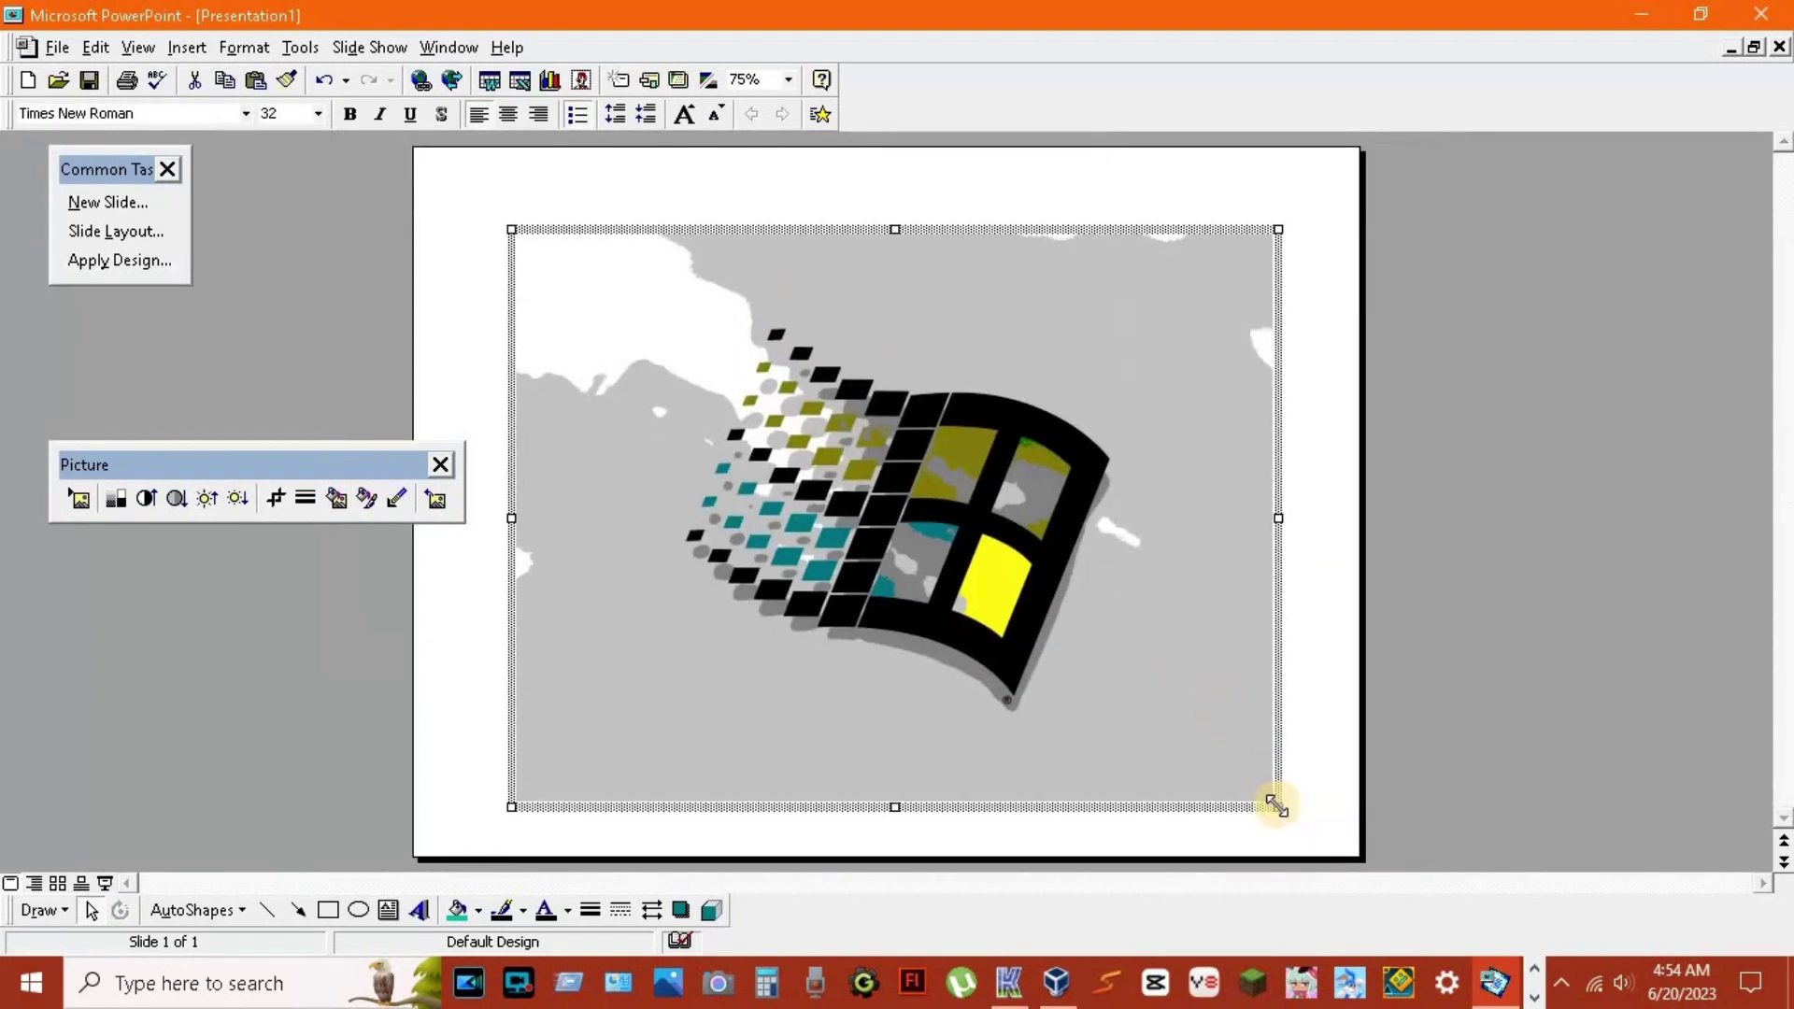
left_click_drag(1277, 806, 1361, 633)
left_click_drag(1196, 553, 1141, 505)
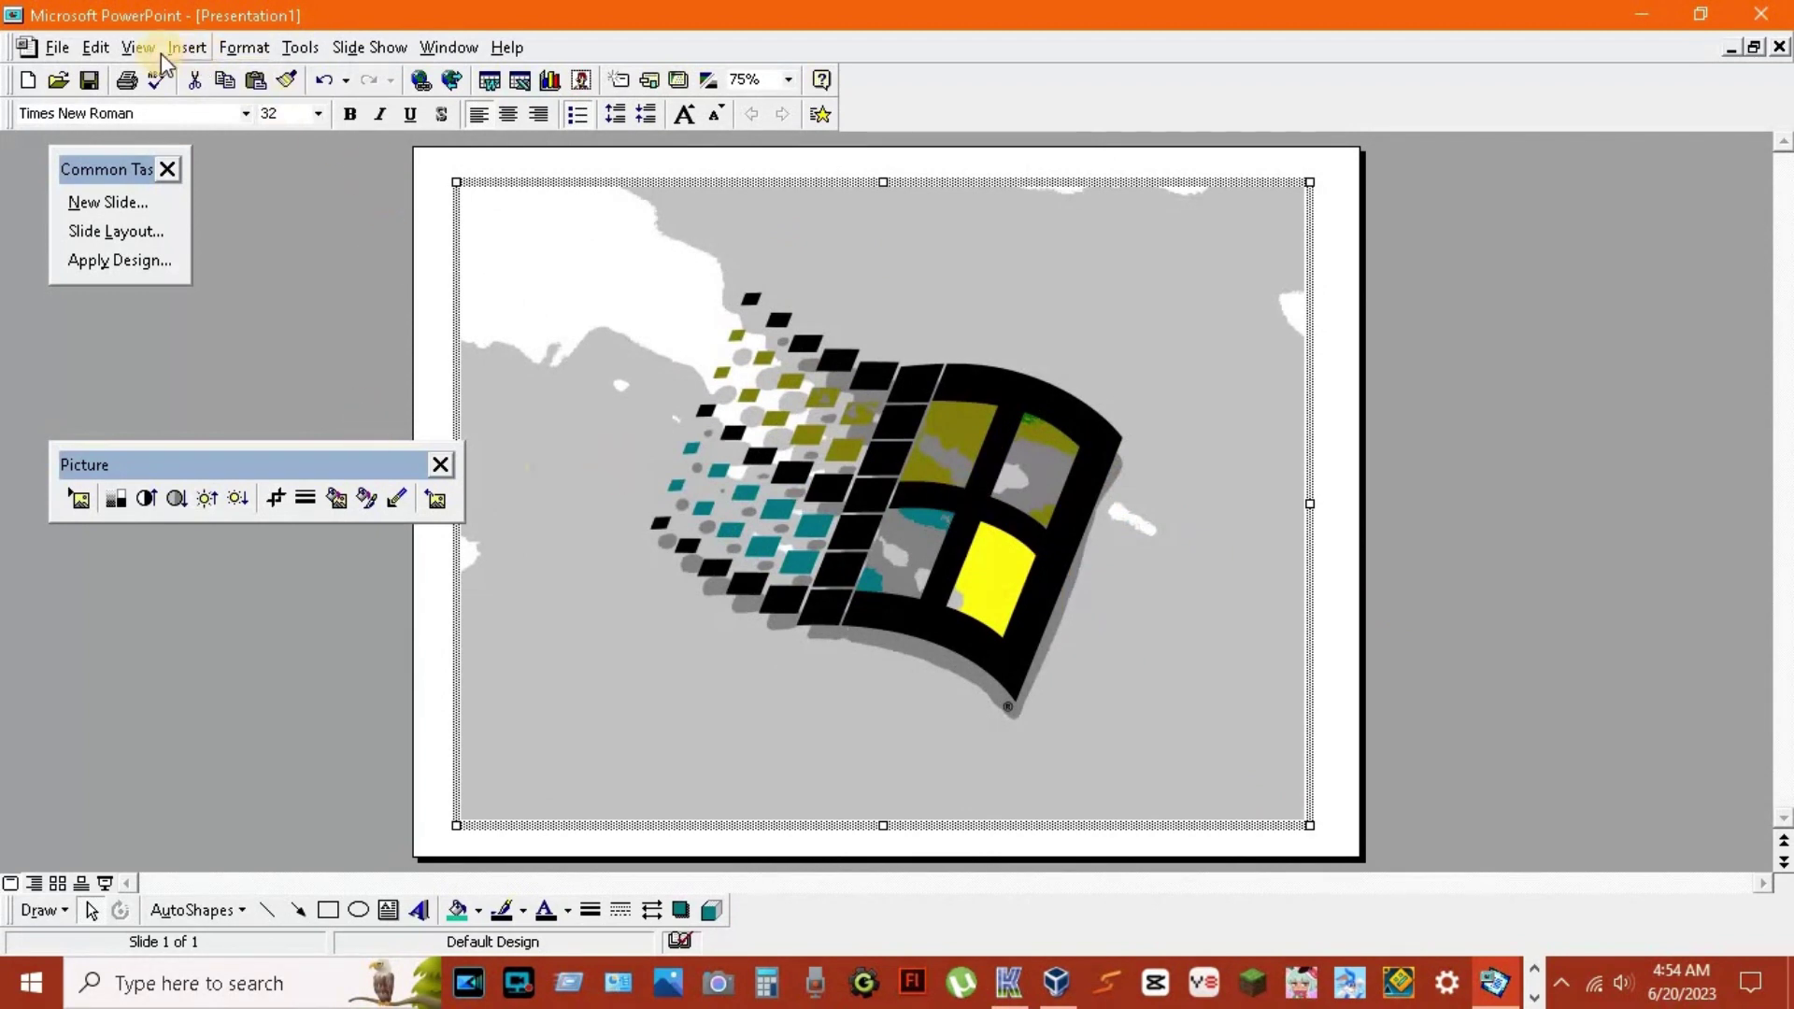
- Reduce the logo's size in Format Picture > Size and nudge it right and down
left_click(346, 493)
left_click(867, 586)
left_click(364, 497)
left_click(804, 276)
left_click(828, 346)
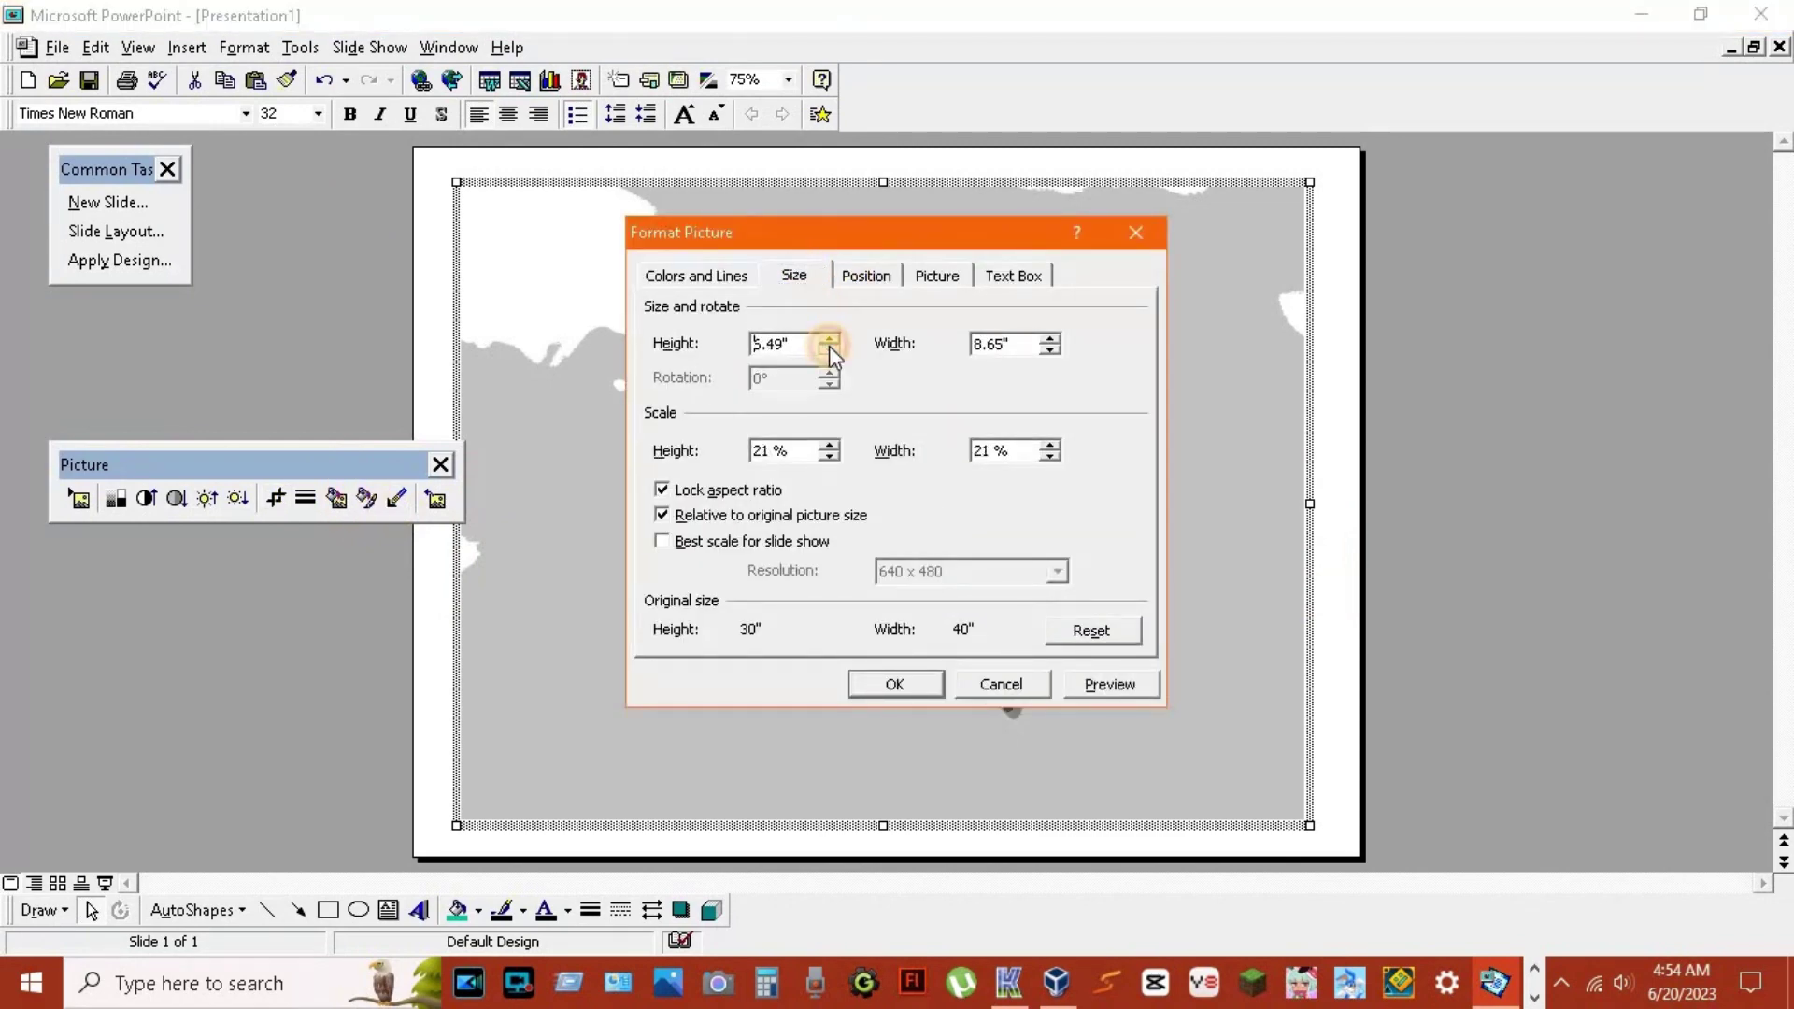
left_click(828, 346)
key("Return")
left_click_drag(829, 348, 861, 372)
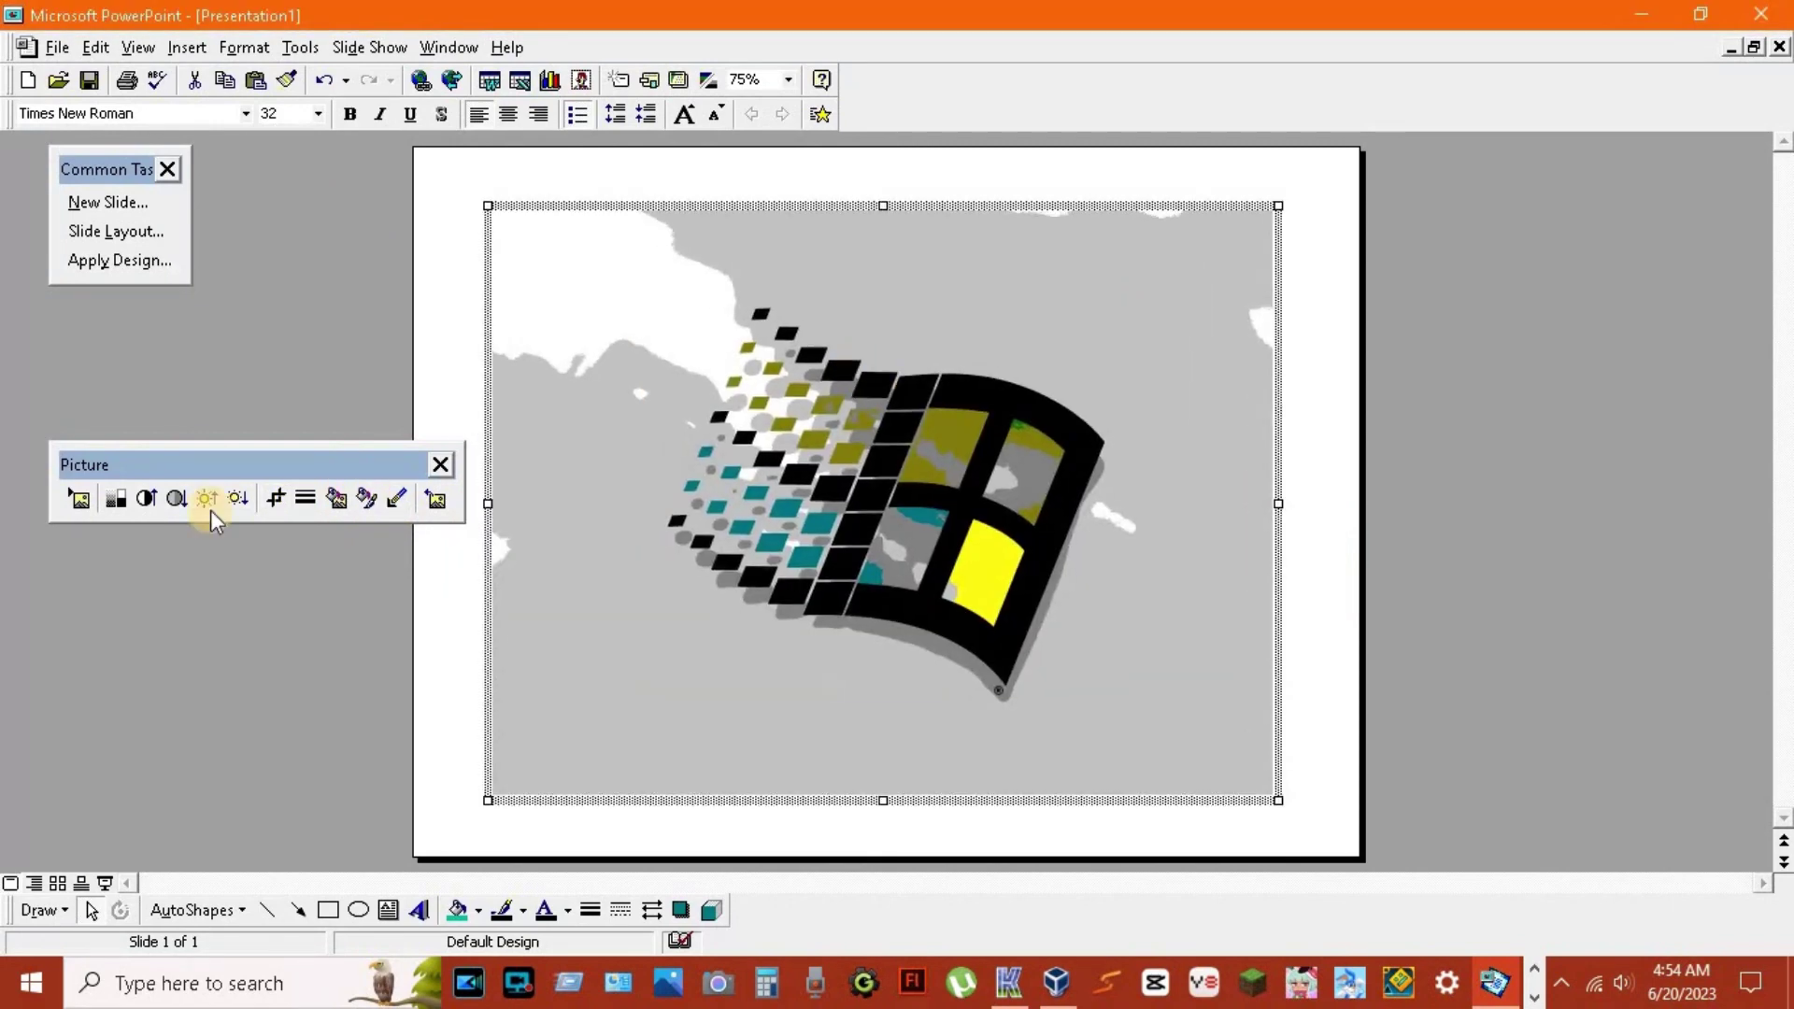
- Make the logo's grey background transparent, crop its left and top, and open Help > About
left_click(394, 503)
left_click(666, 514)
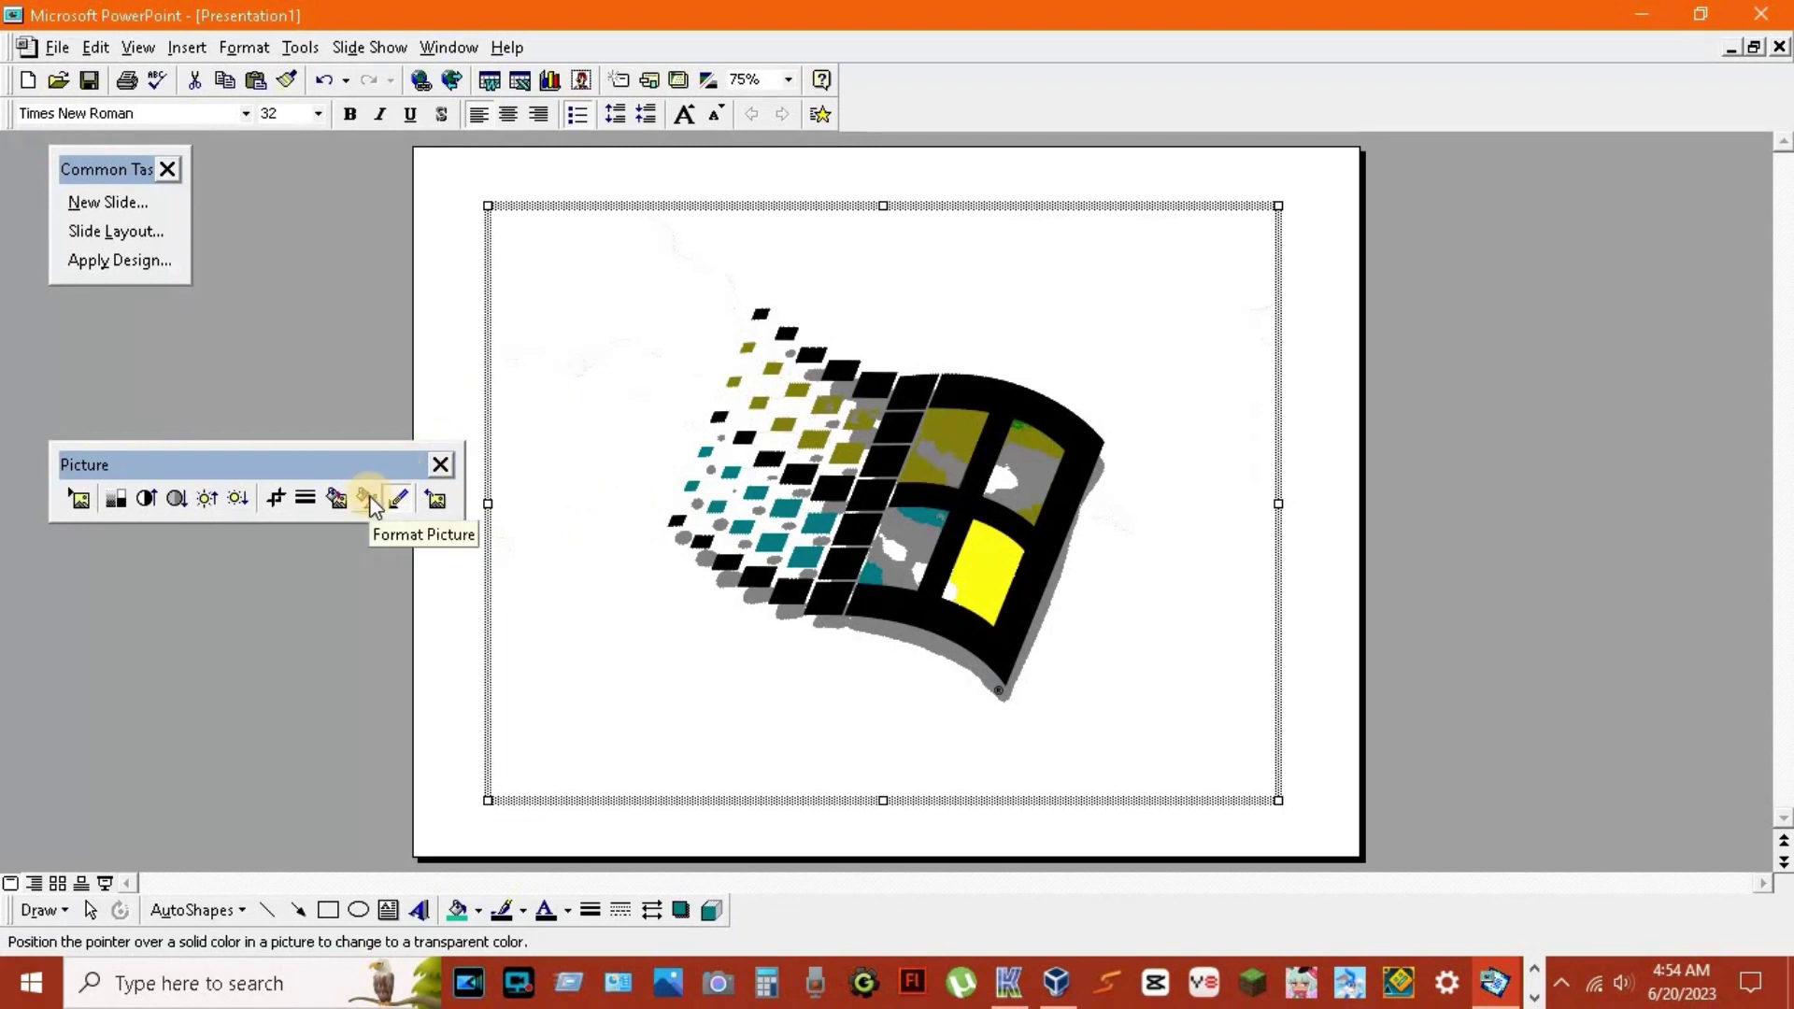
left_click(275, 499)
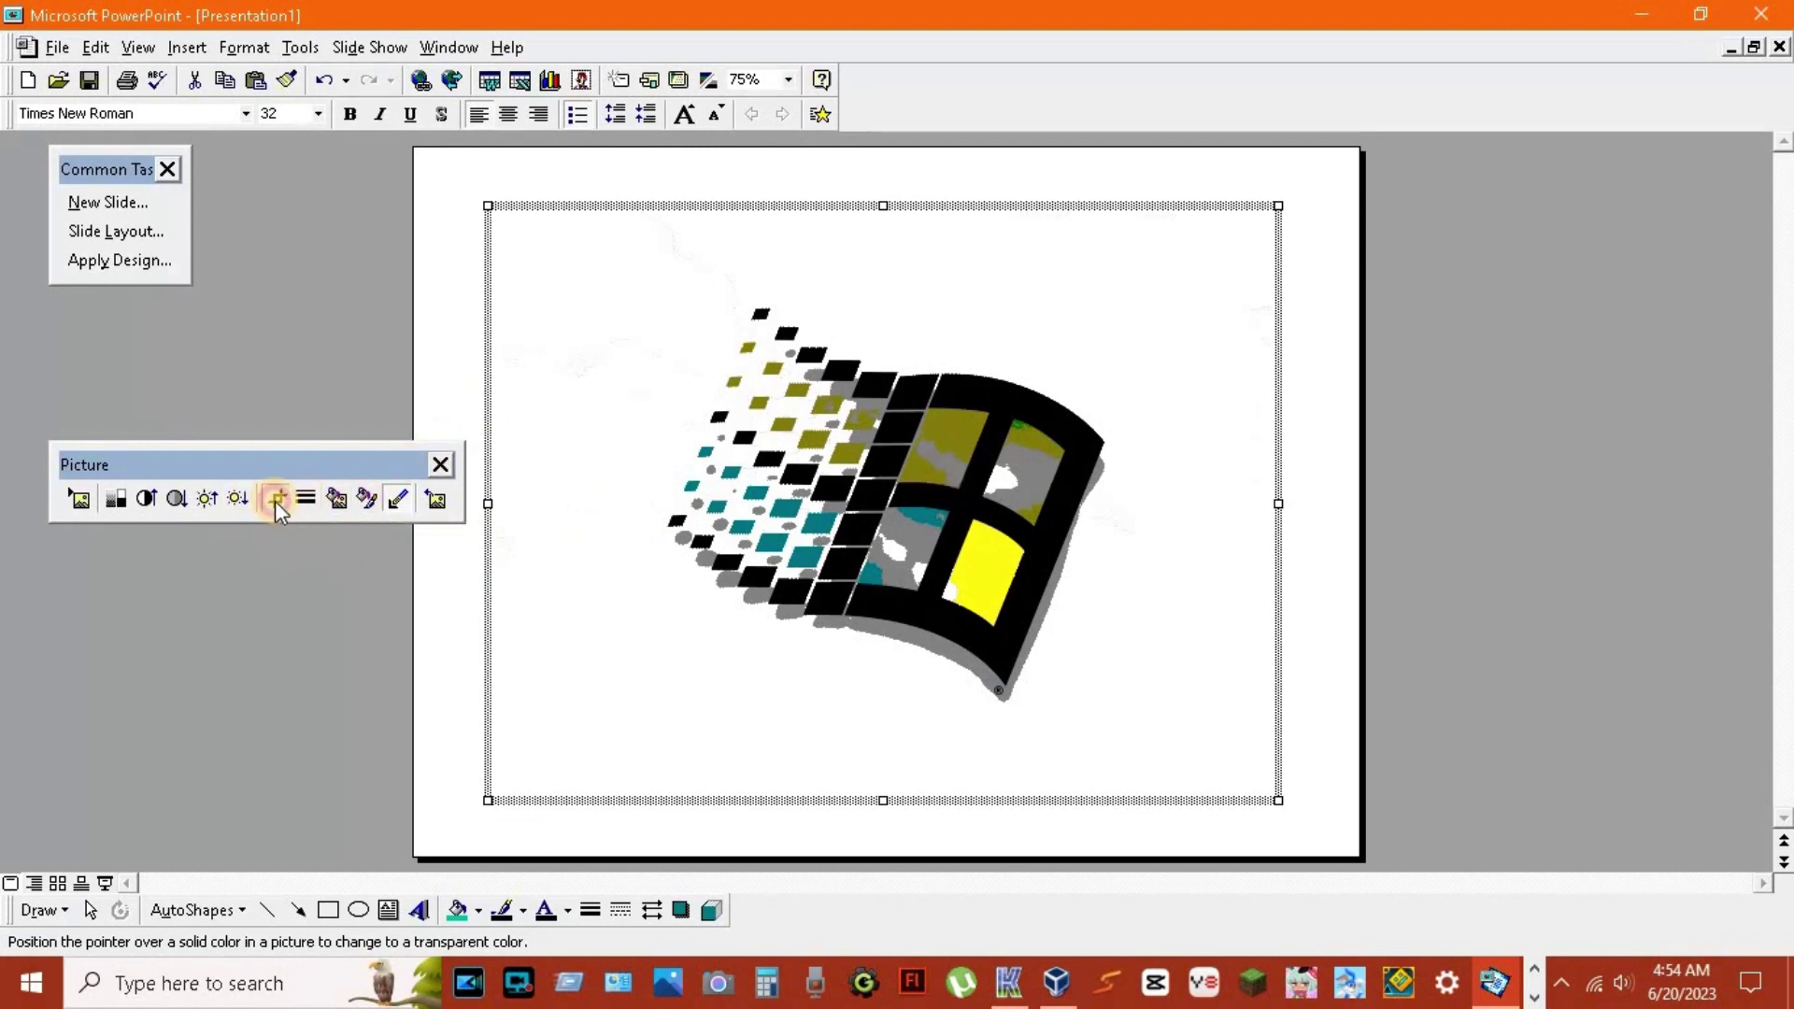
mouse_move(488, 206)
left_mouse_down()
mouse_move(692, 479)
mouse_move(705, 368)
left_mouse_up()
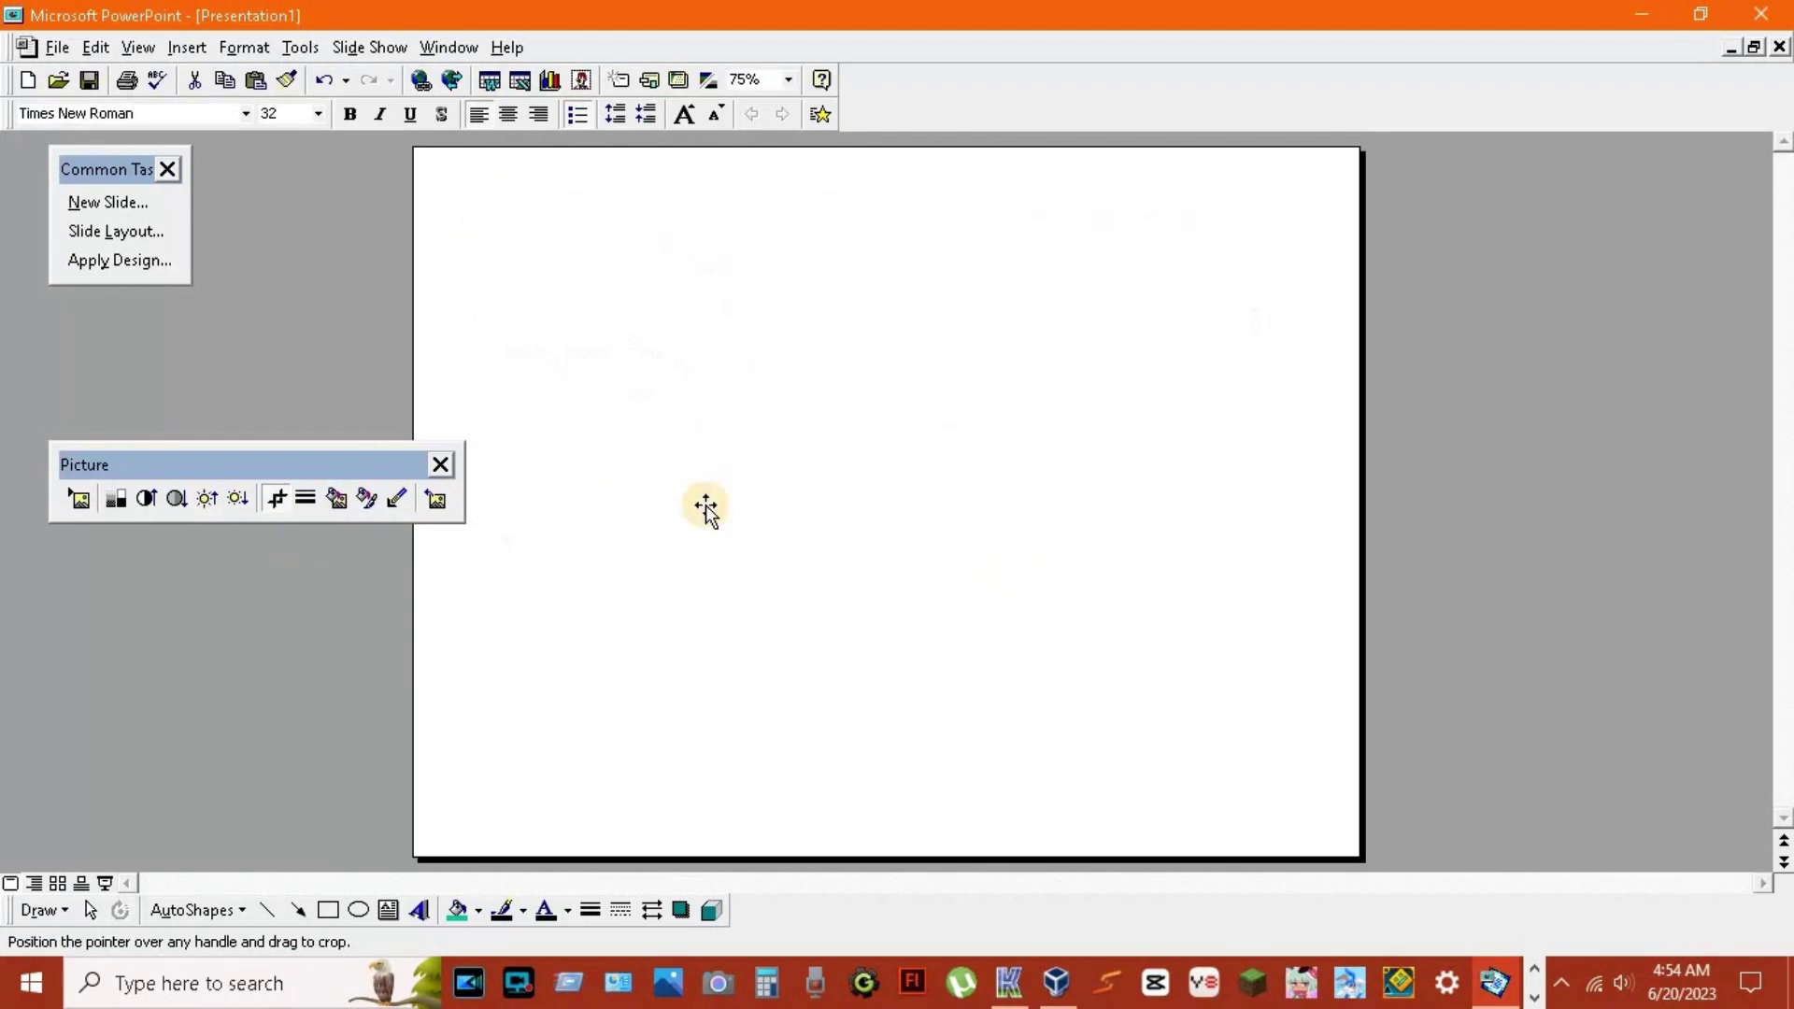
left_click_drag(942, 461, 844, 393)
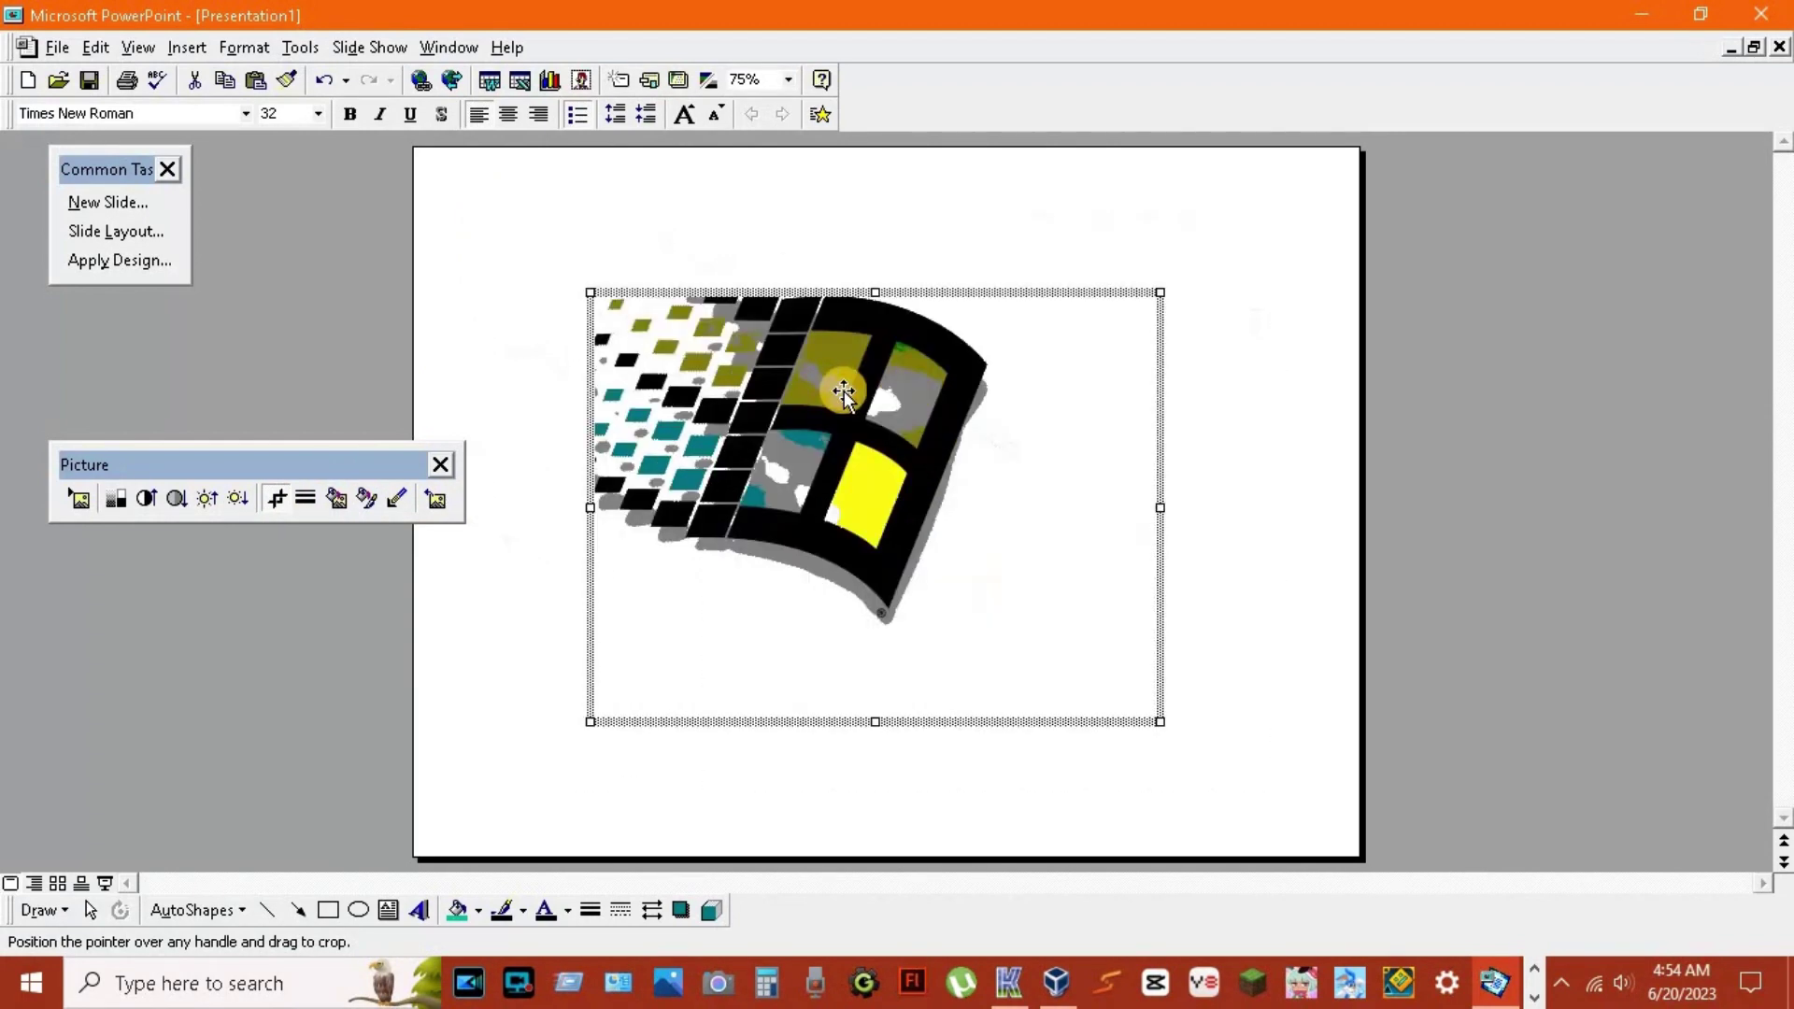
left_click(505, 44)
left_click(600, 210)
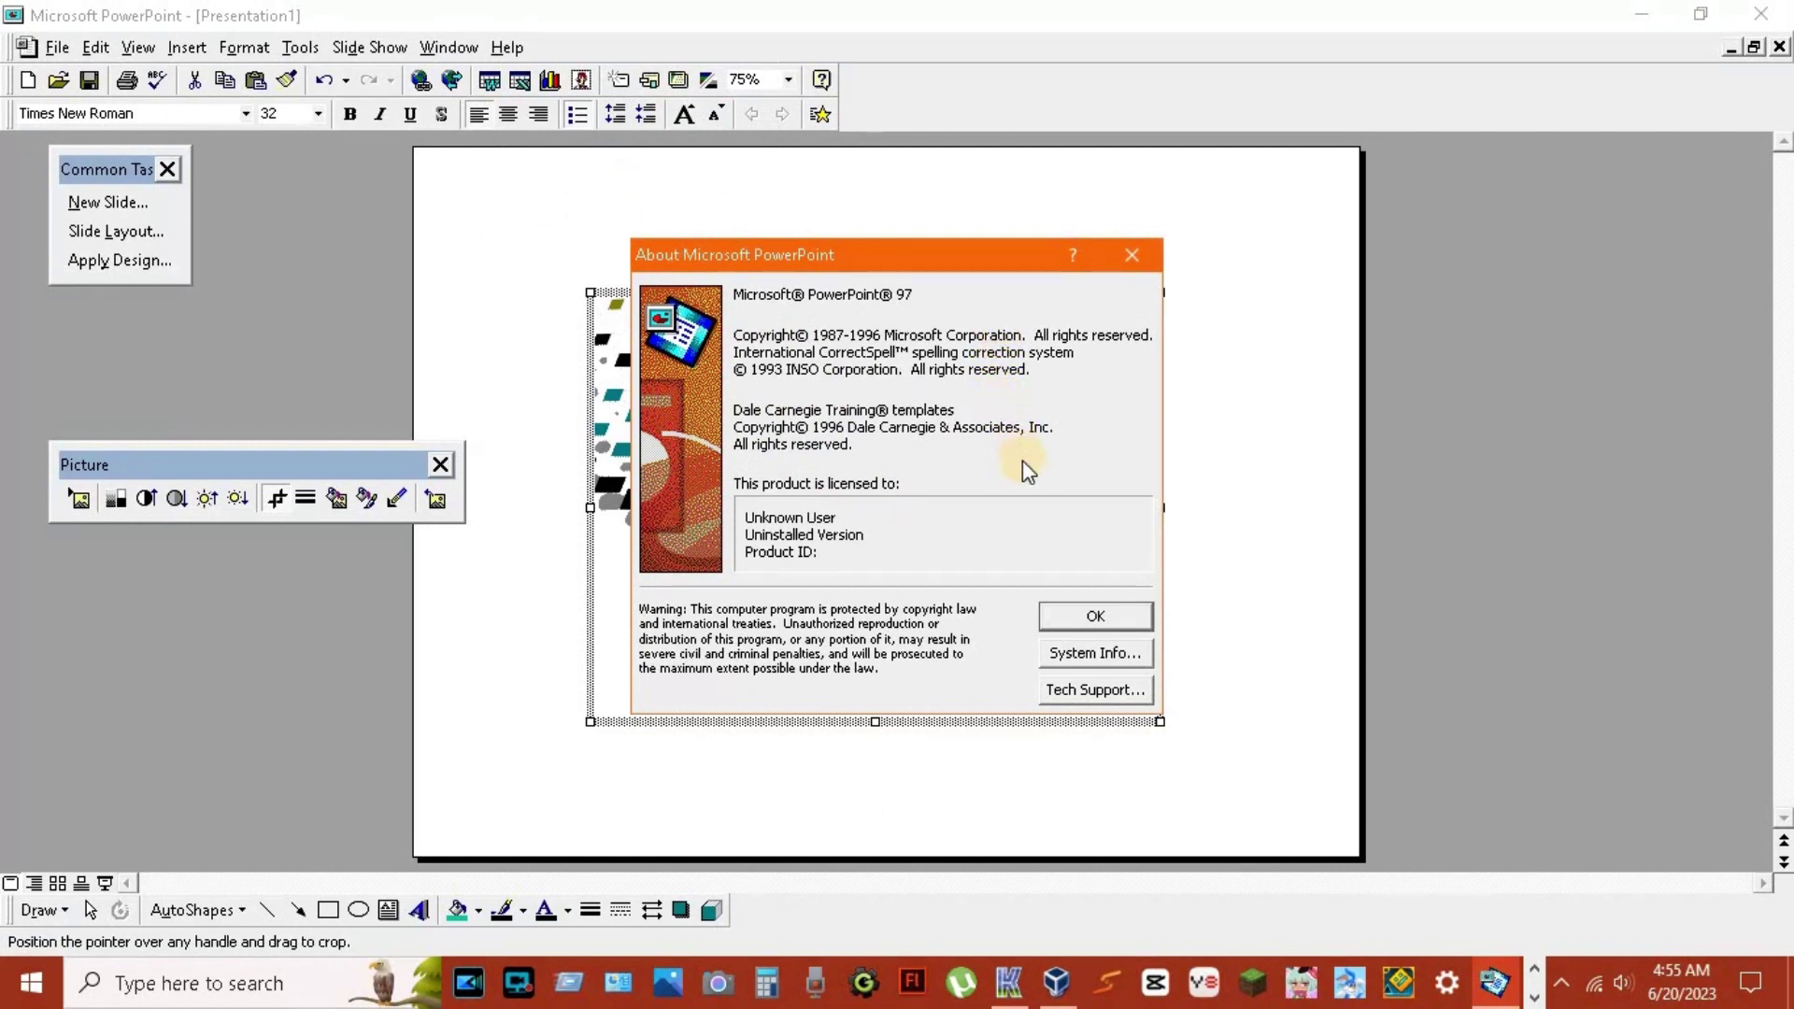
left_click(1092, 616)
left_click(183, 54)
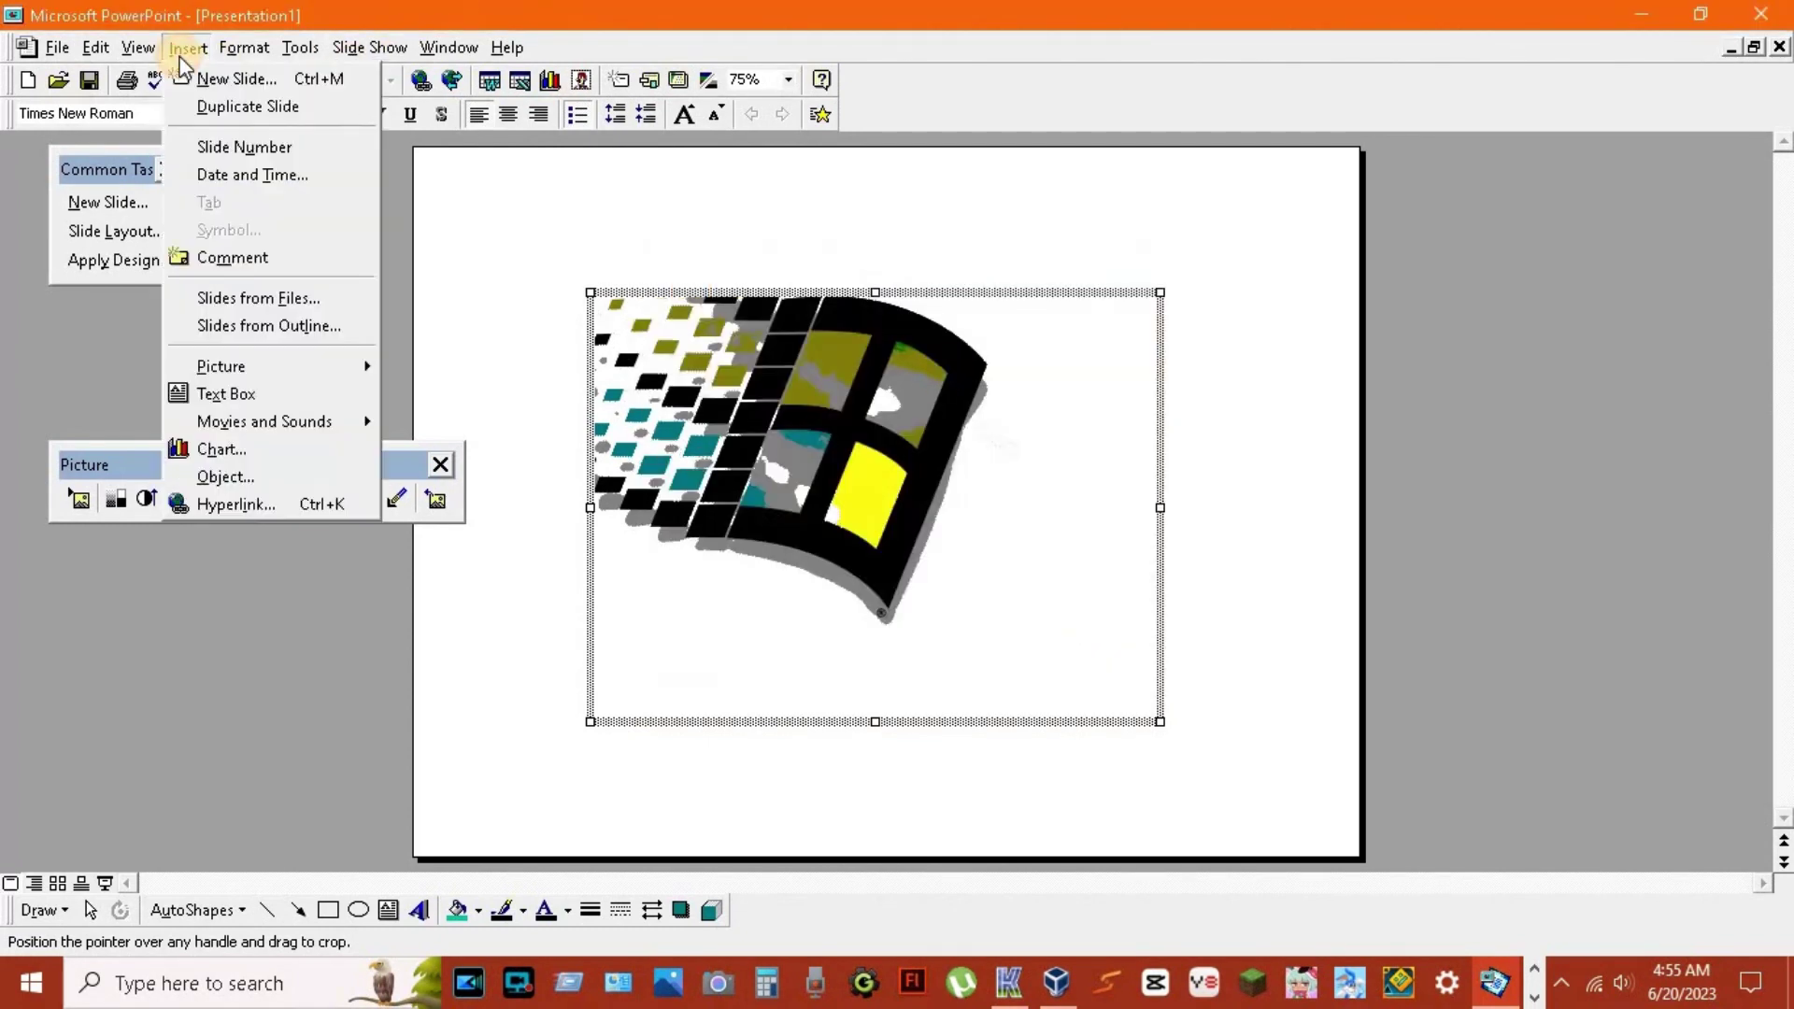
left_click(234, 107)
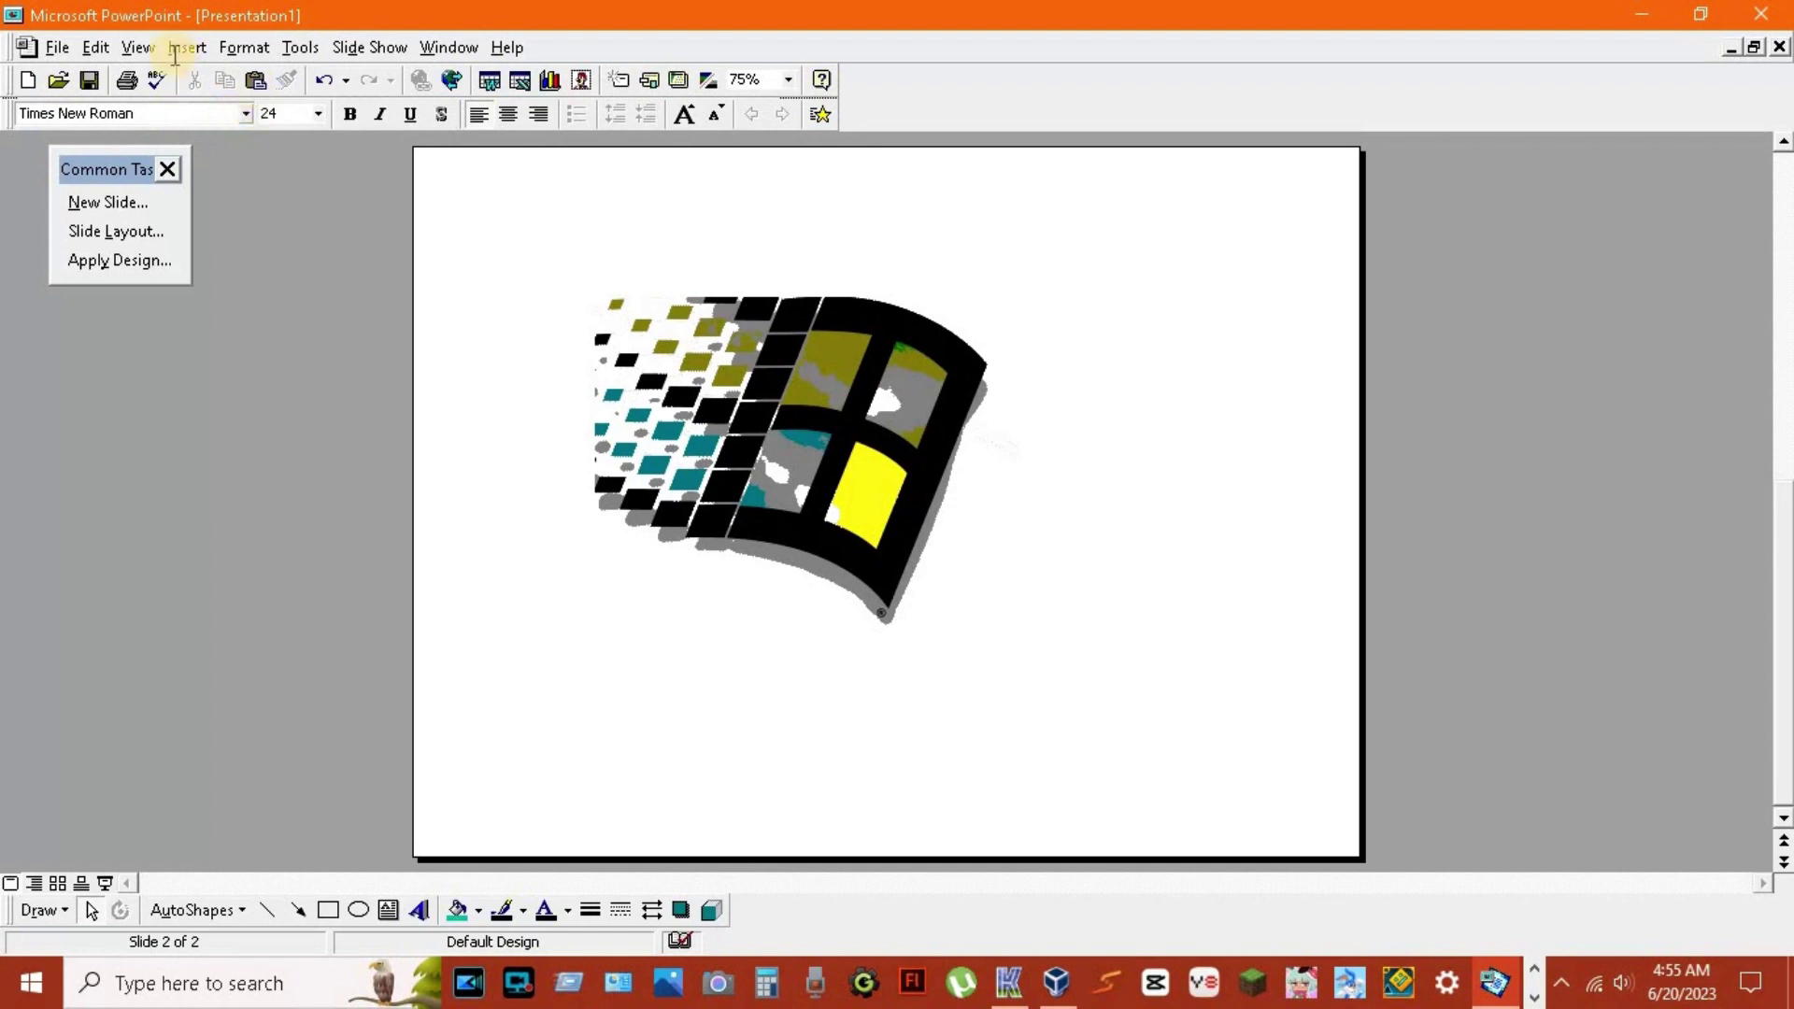
left_click(245, 113)
left_click(349, 385)
left_click(245, 113)
left_click(244, 113)
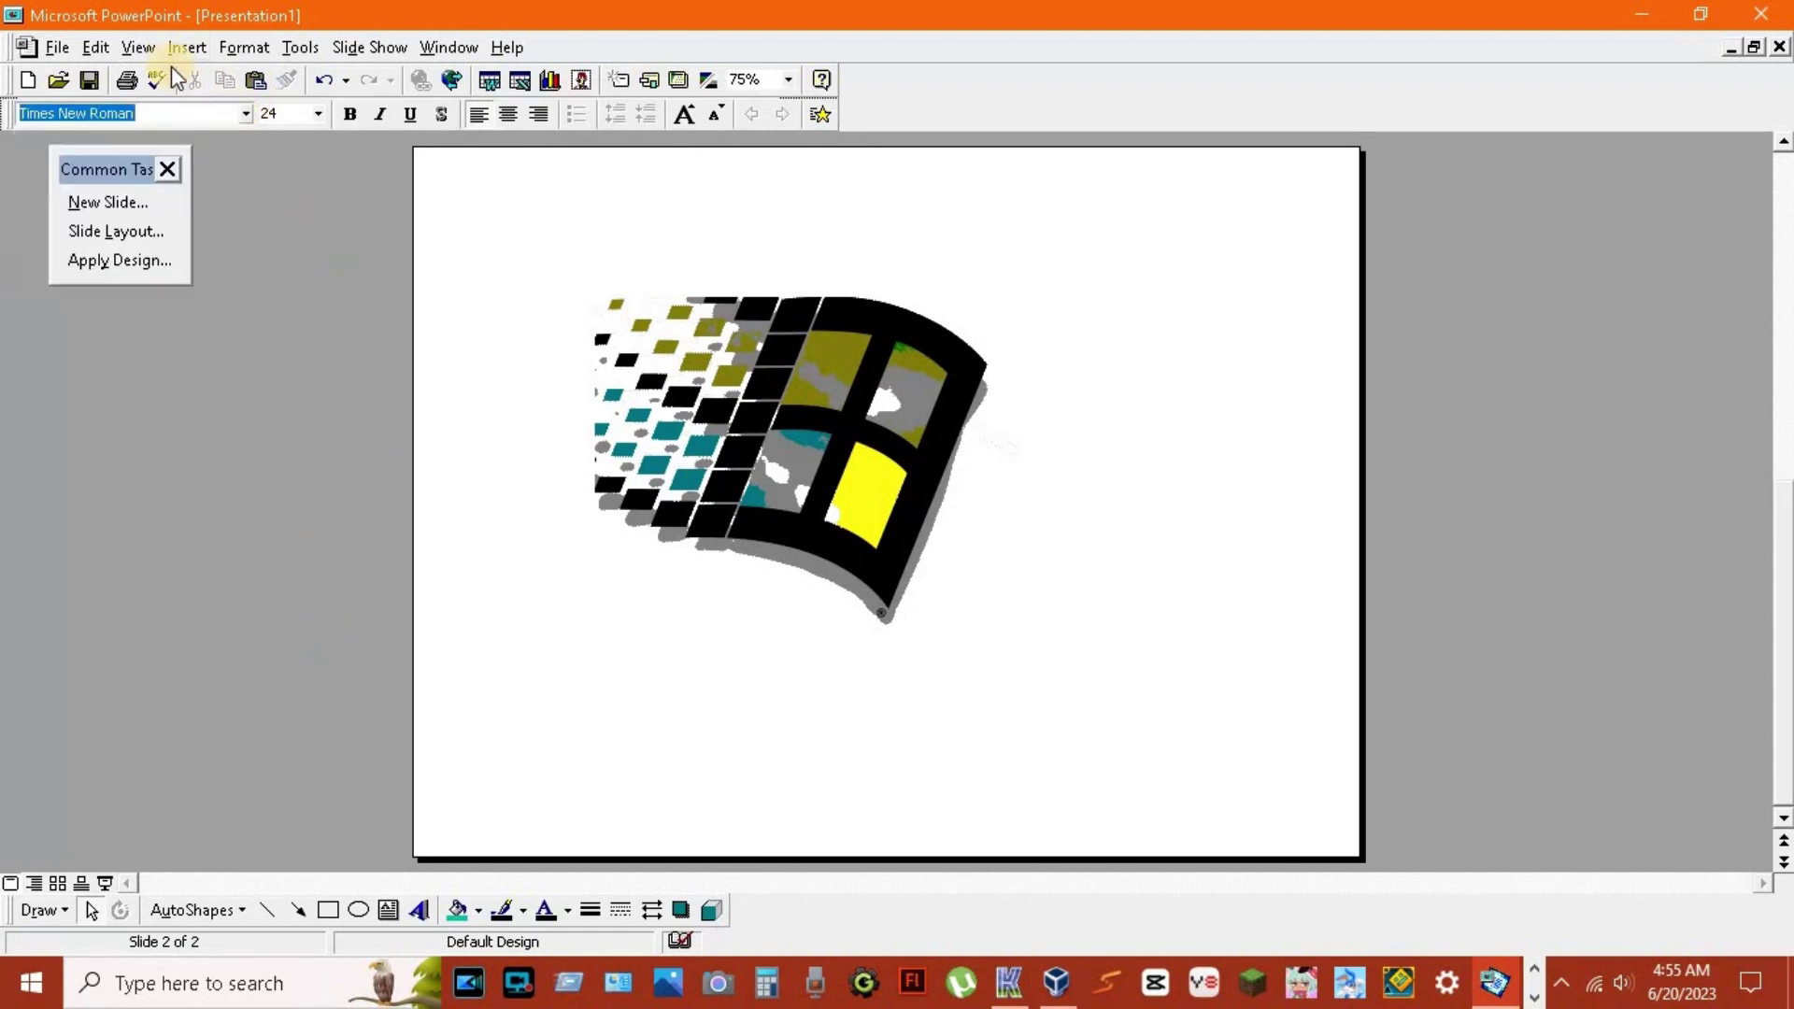
left_click(244, 46)
left_click(267, 76)
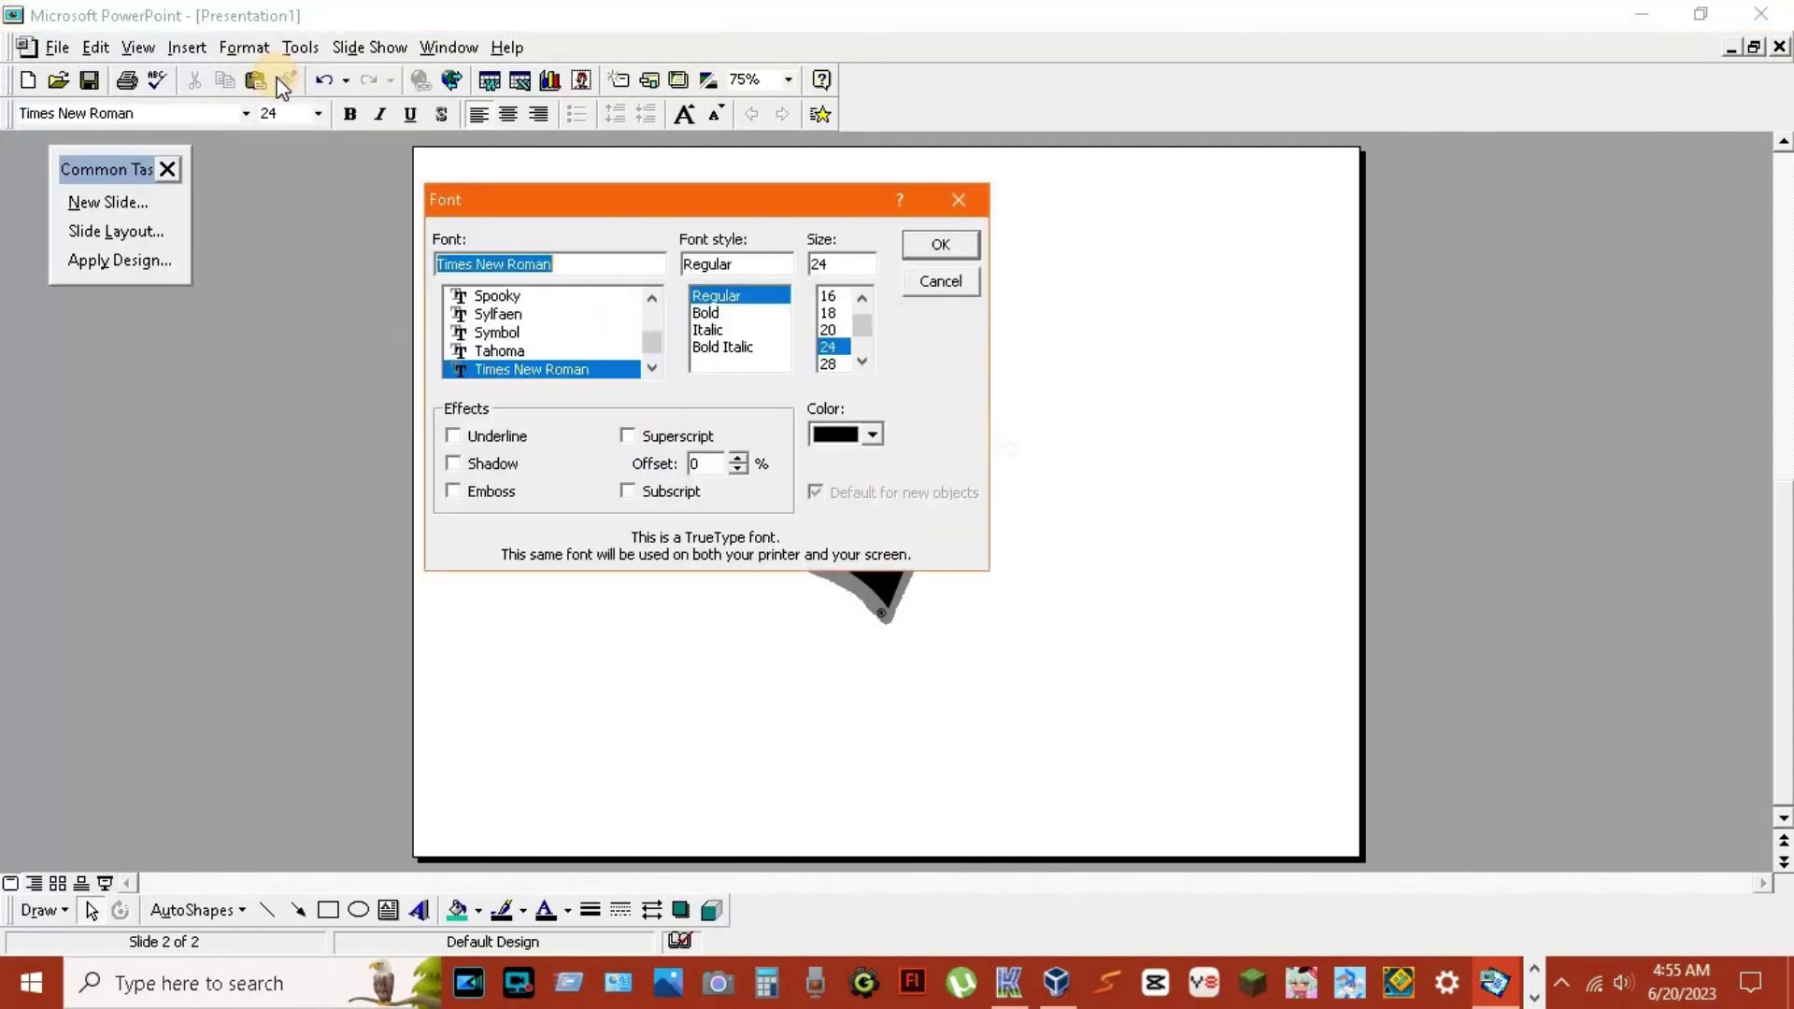
left_click_drag(861, 325, 861, 342)
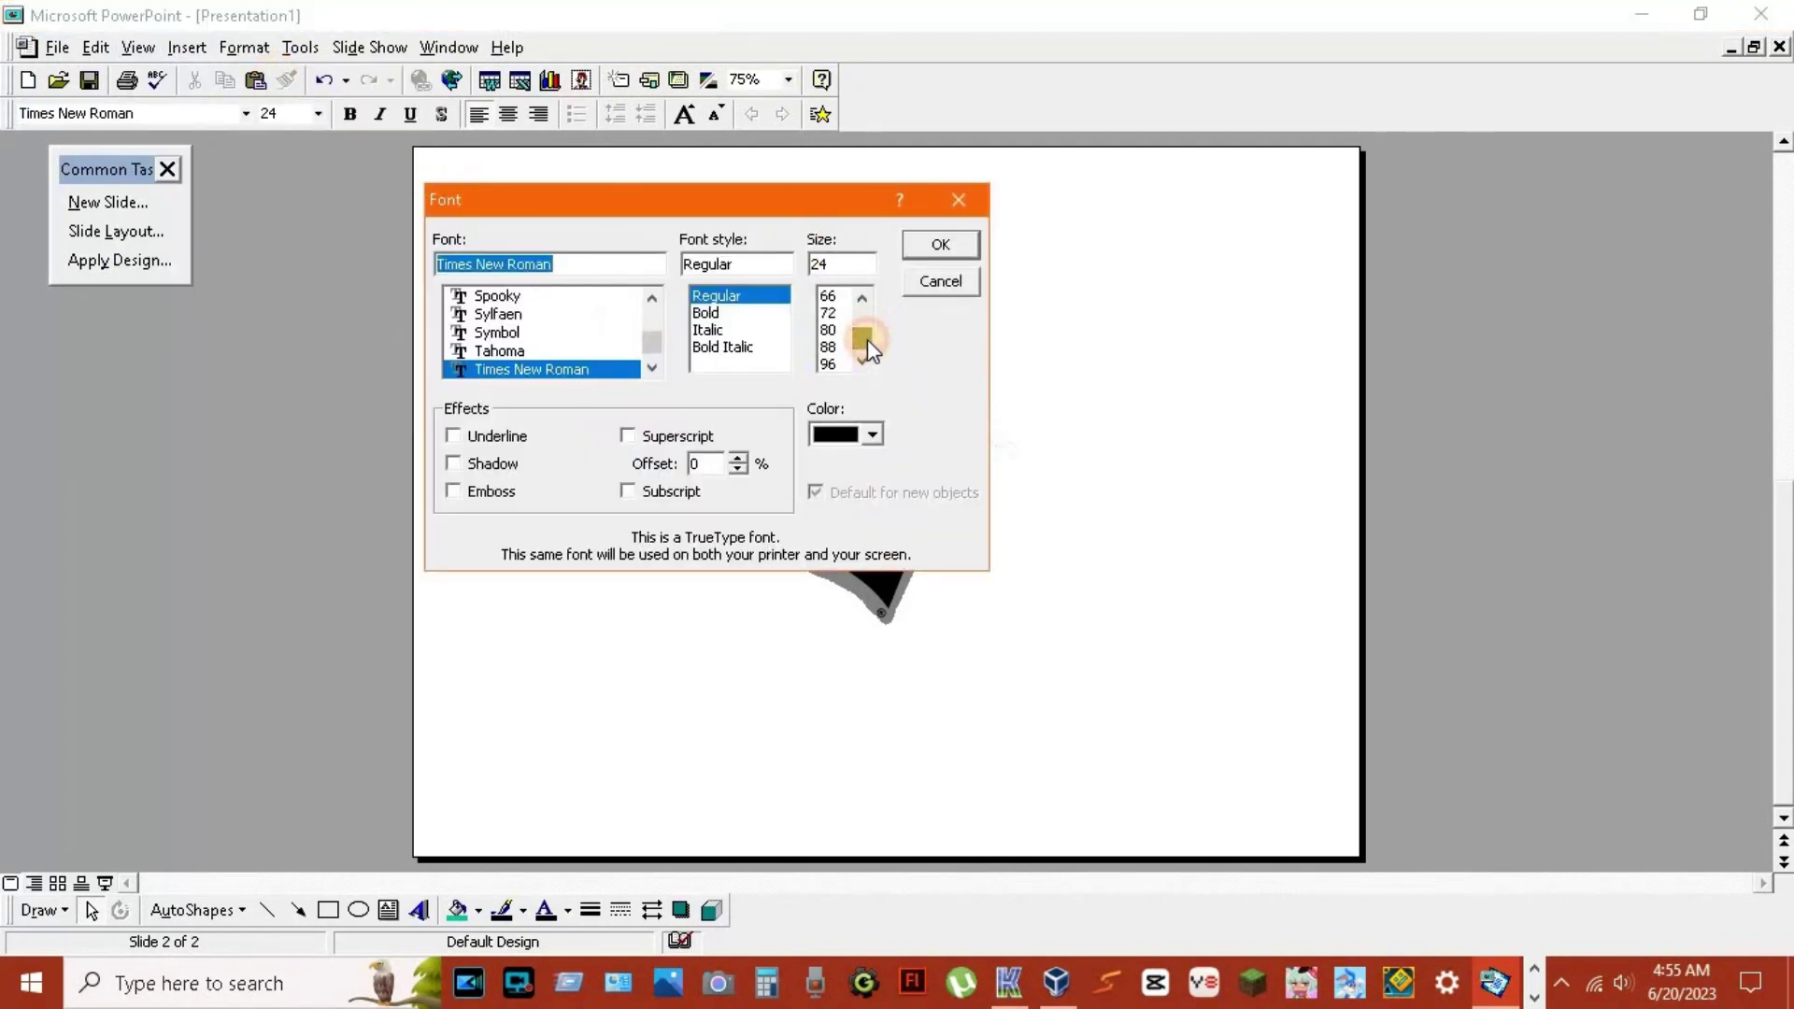
left_click(940, 242)
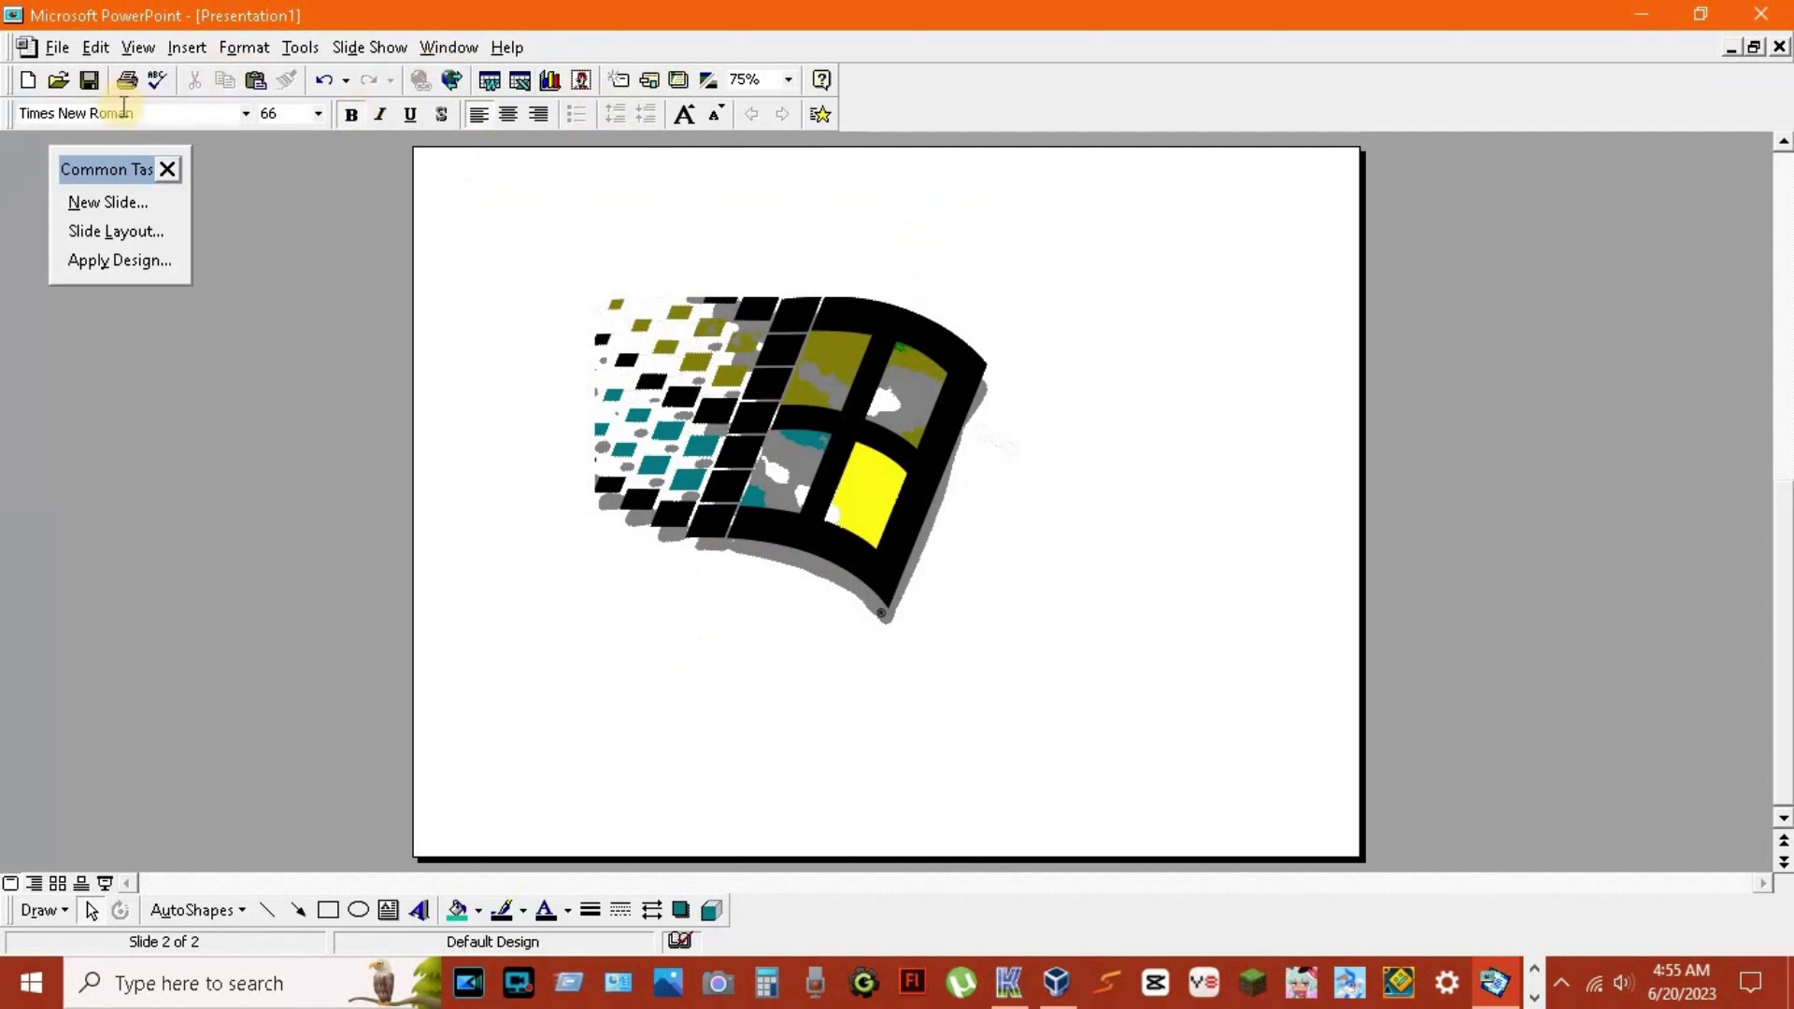
left_click(123, 114)
left_click(96, 47)
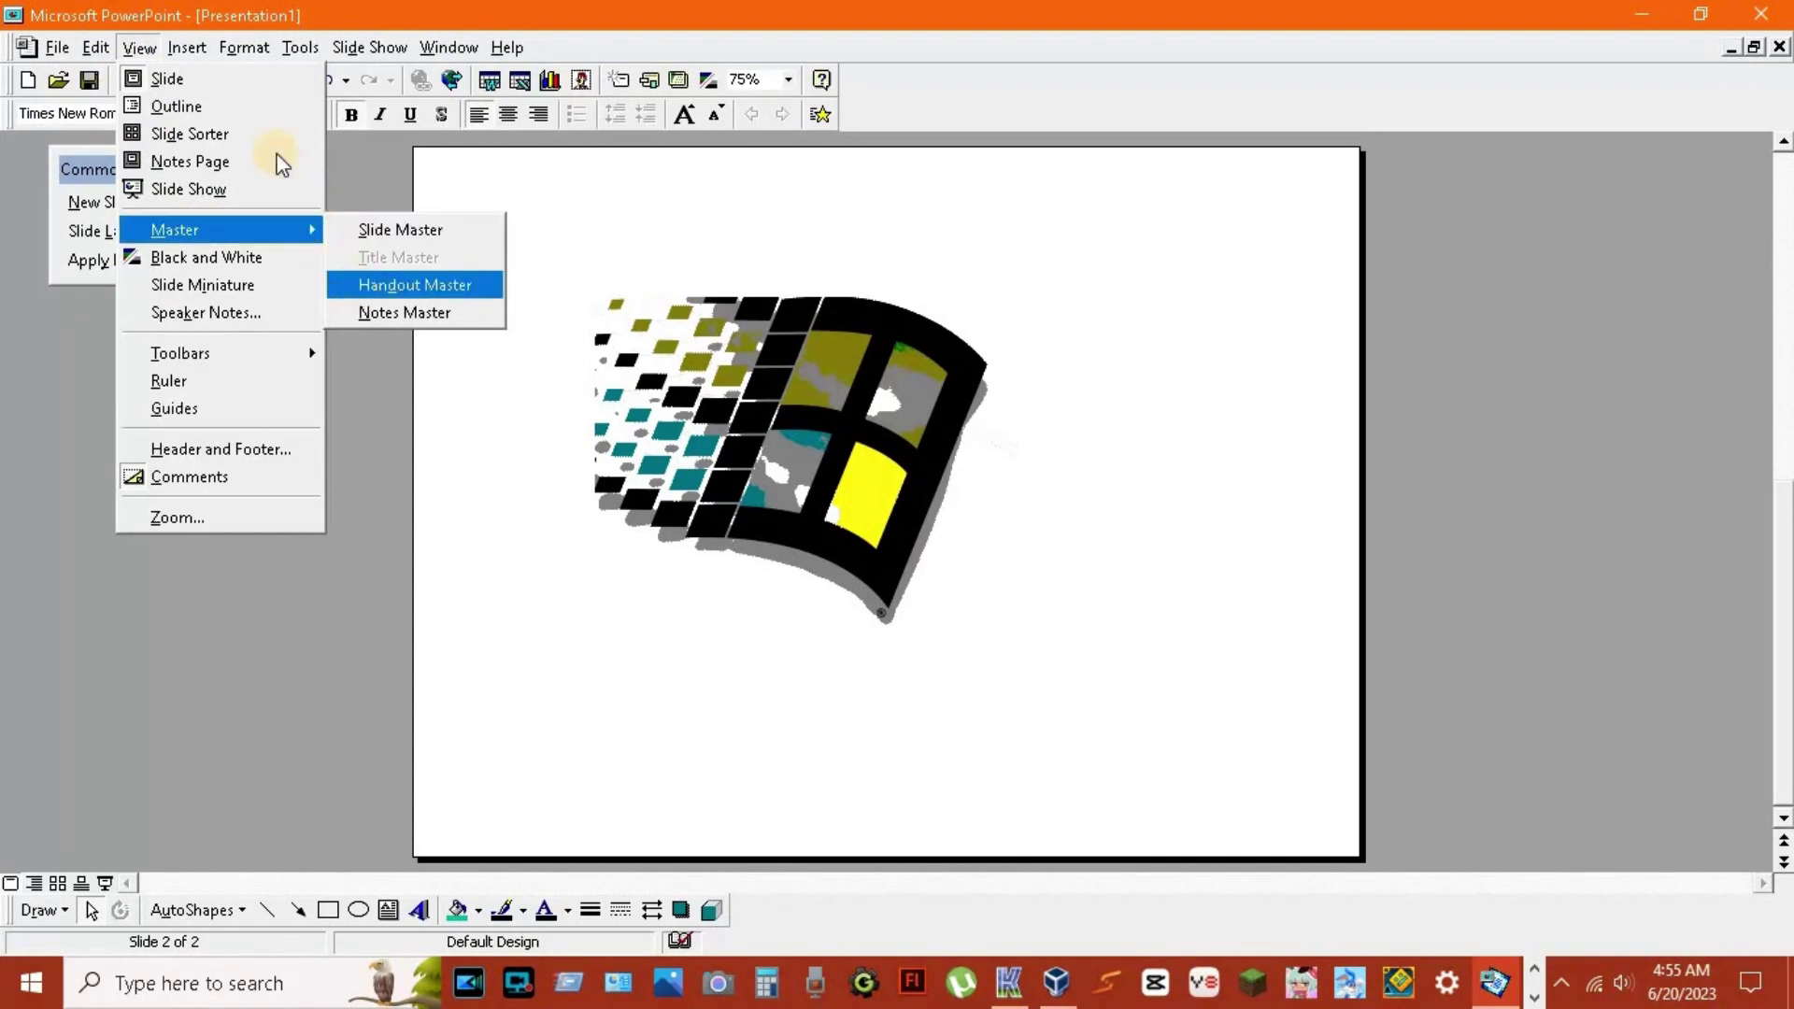
- Add a 'Hello world' text box below the logo, then try Insert Chart and dismiss its error
mouse_move(187, 46)
left_click(320, 390)
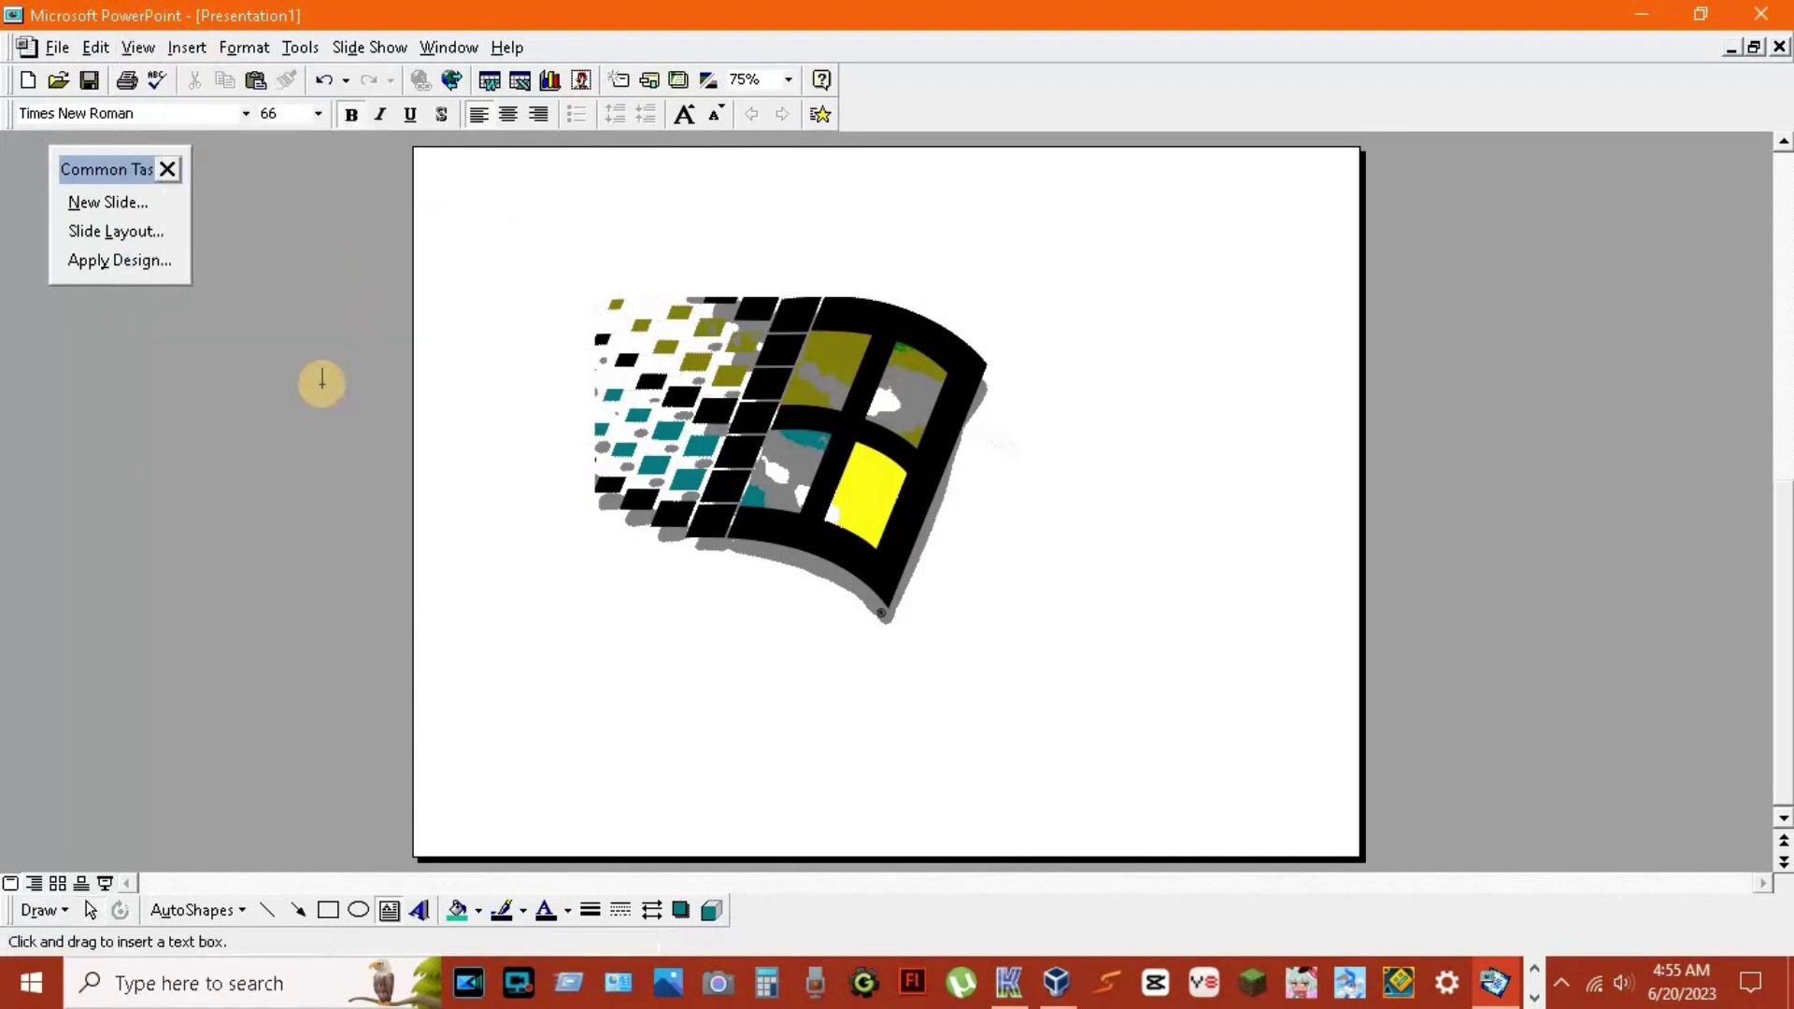
left_click(557, 762)
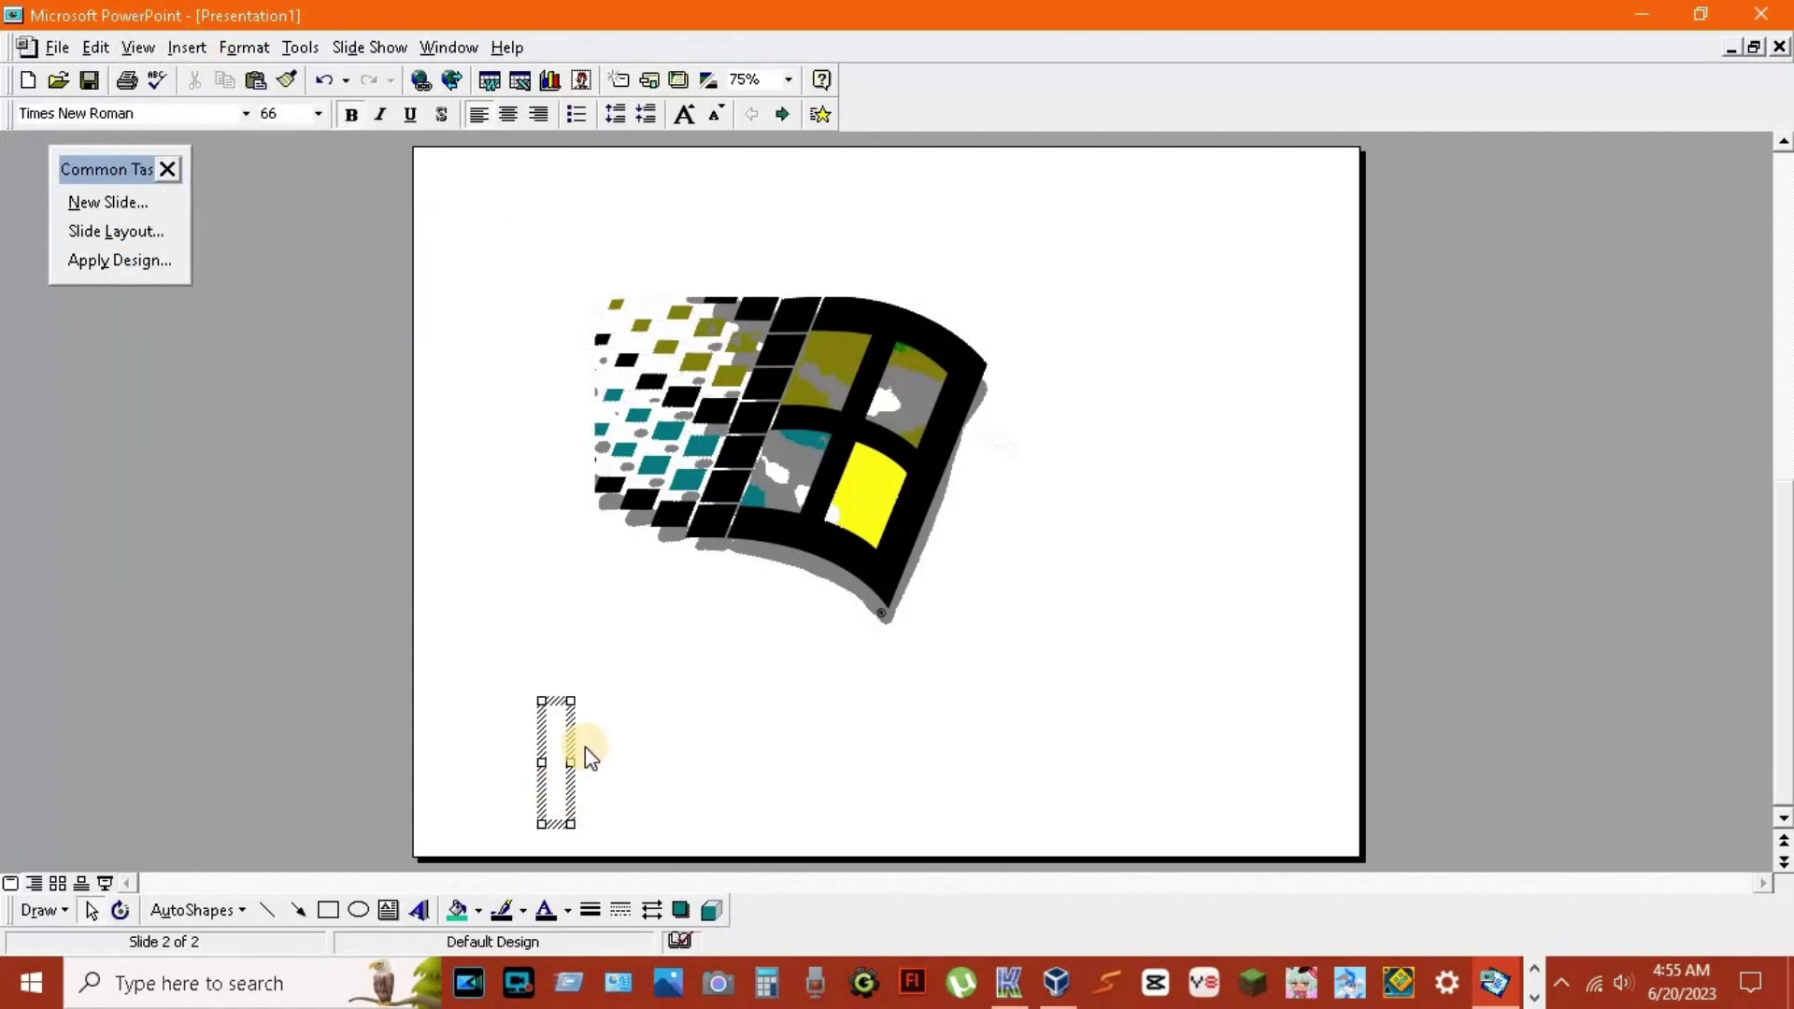
type("Hello world")
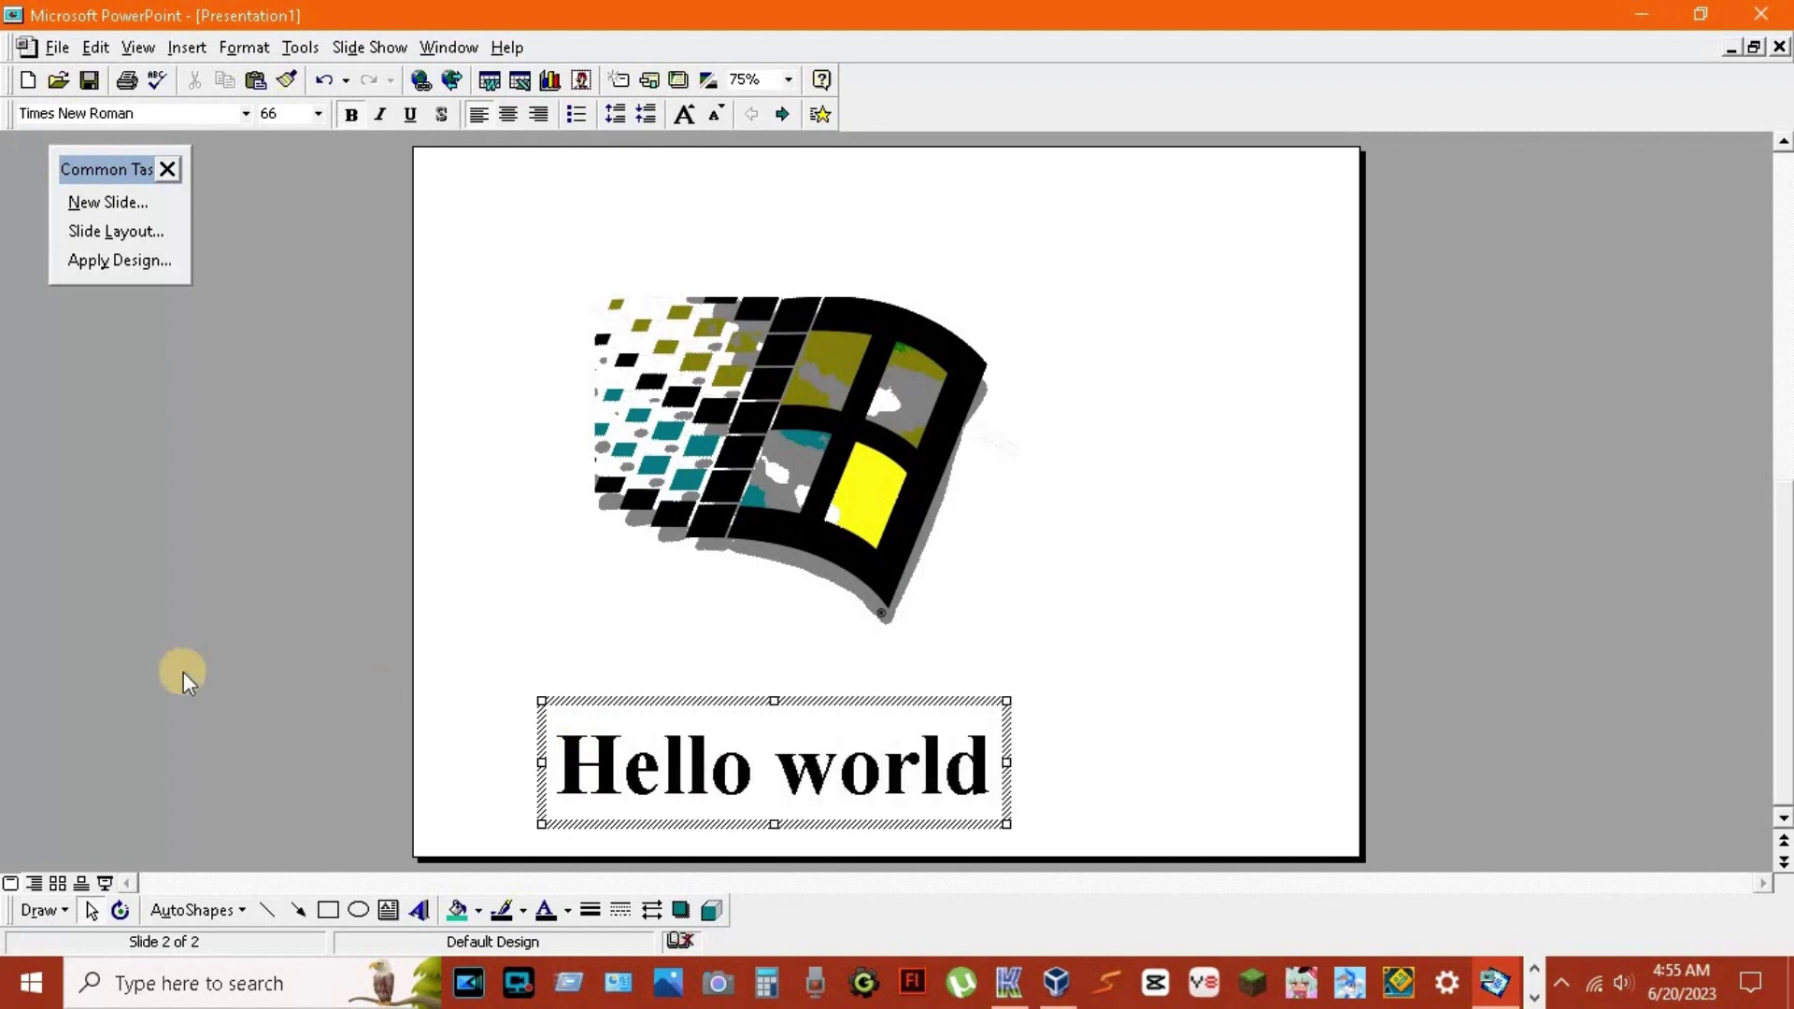
left_click(184, 671)
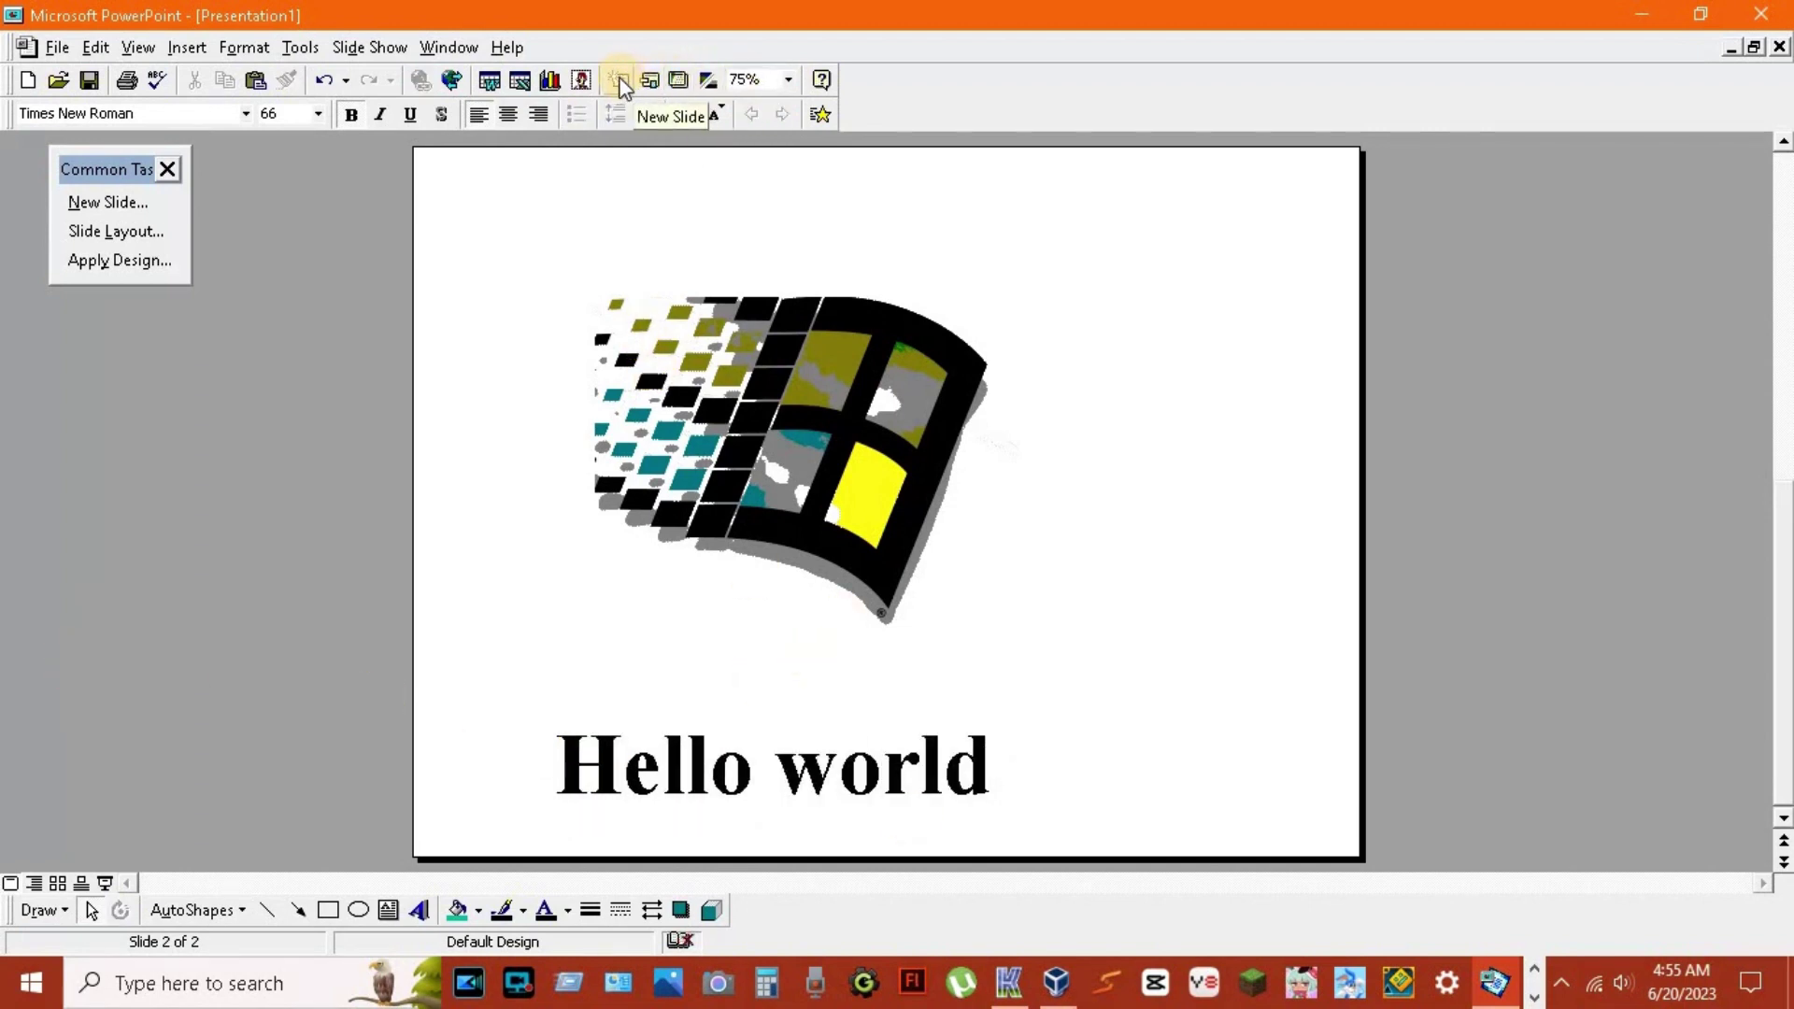
left_click(557, 80)
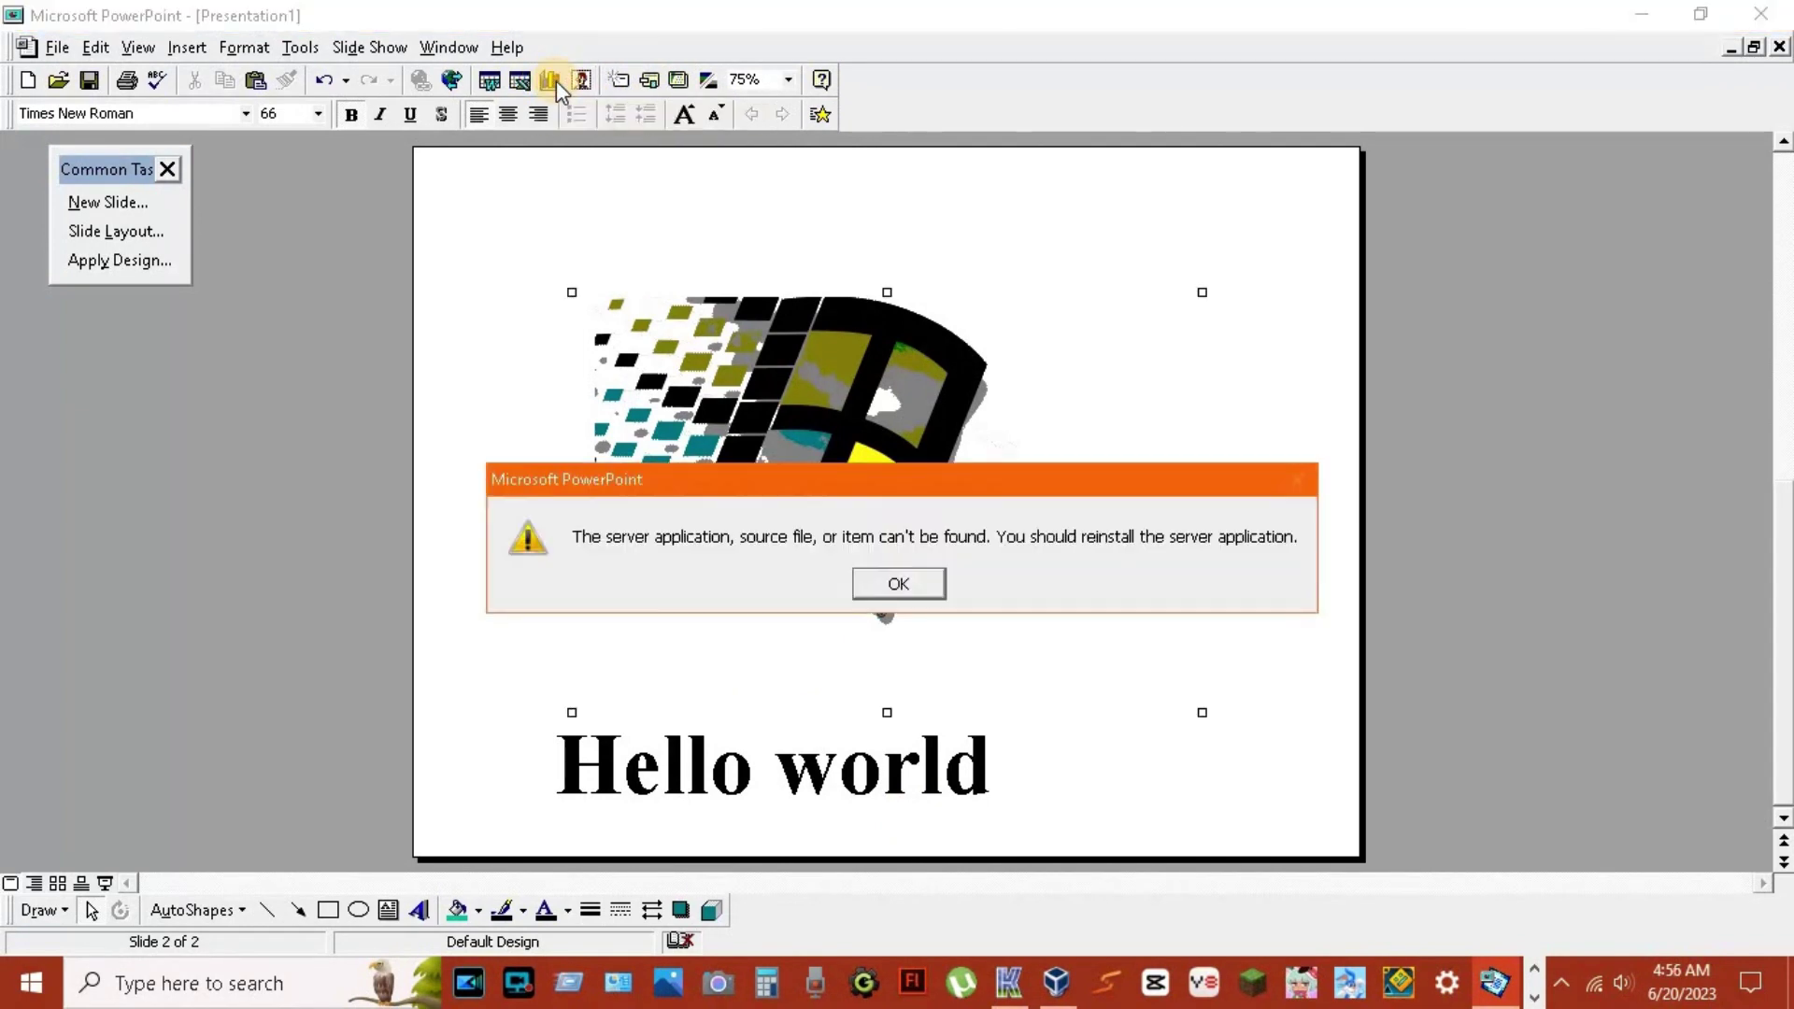
left_click(925, 587)
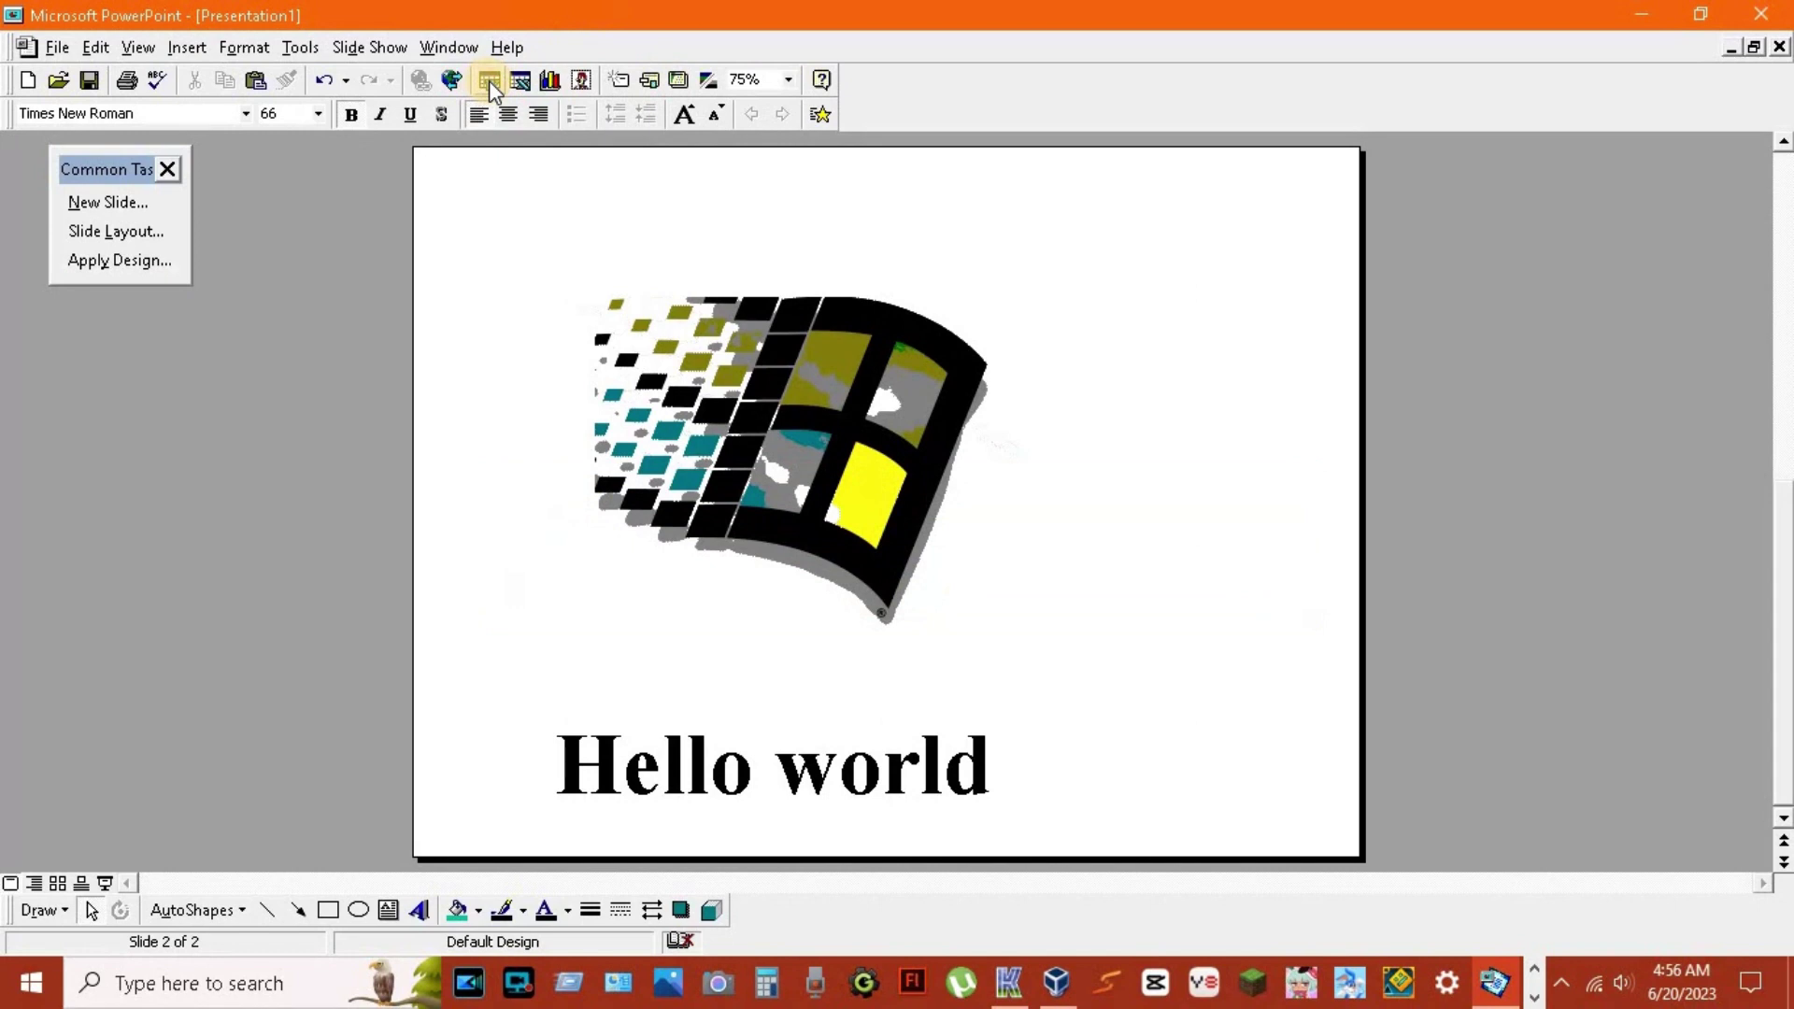
- Dismiss the Clip Art error and add the comment 'hi, i'm using powerpoint 97' at top-left
left_click(583, 80)
left_click(922, 587)
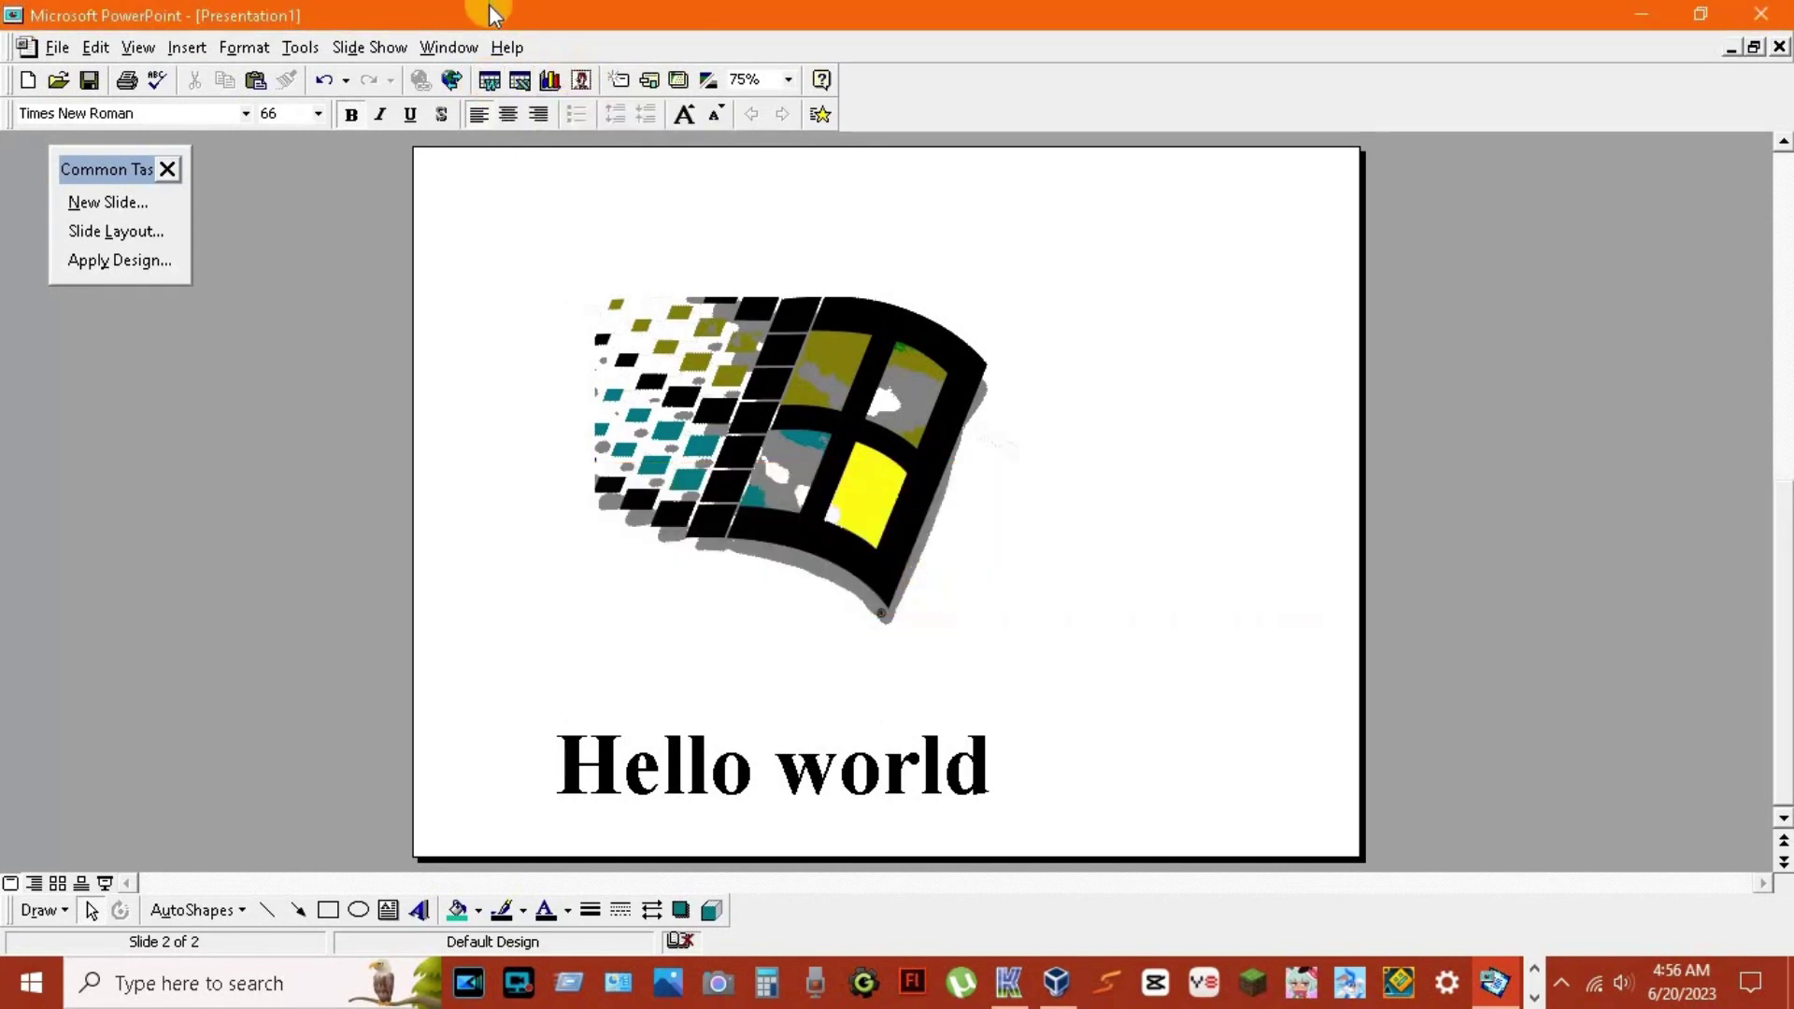
left_click(245, 47)
mouse_move(284, 133)
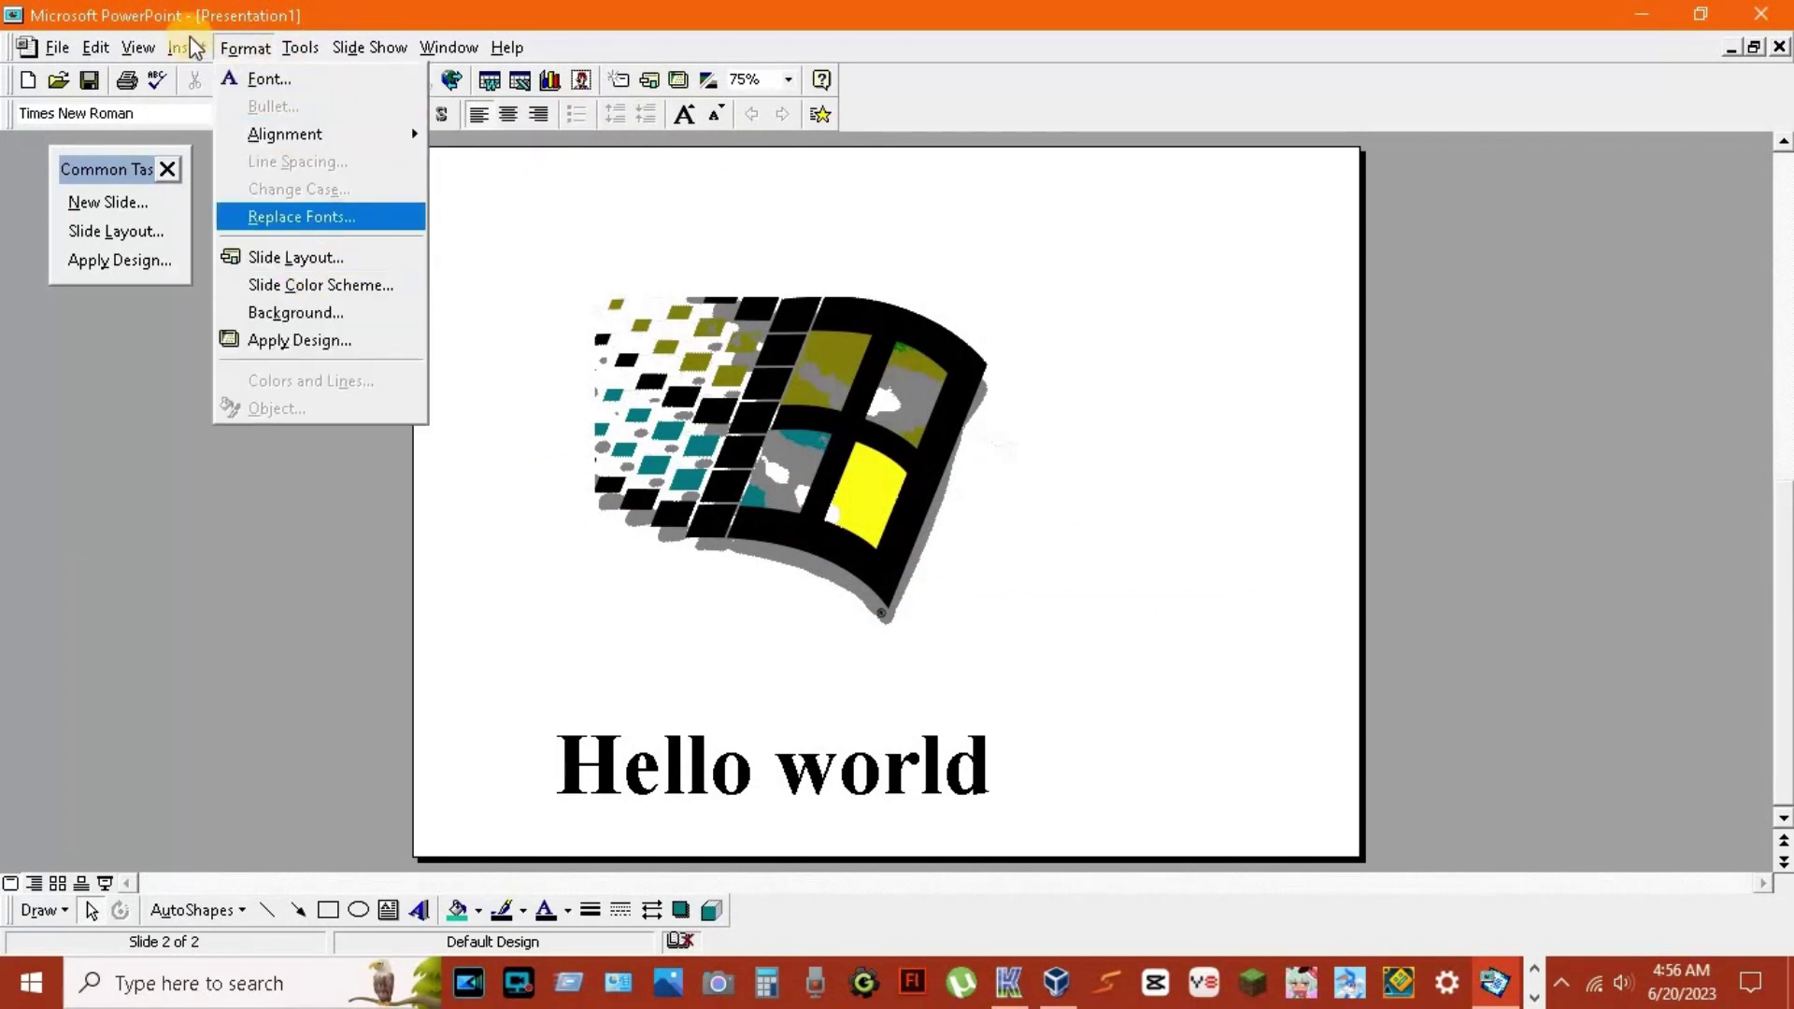
mouse_move(187, 46)
left_click(263, 247)
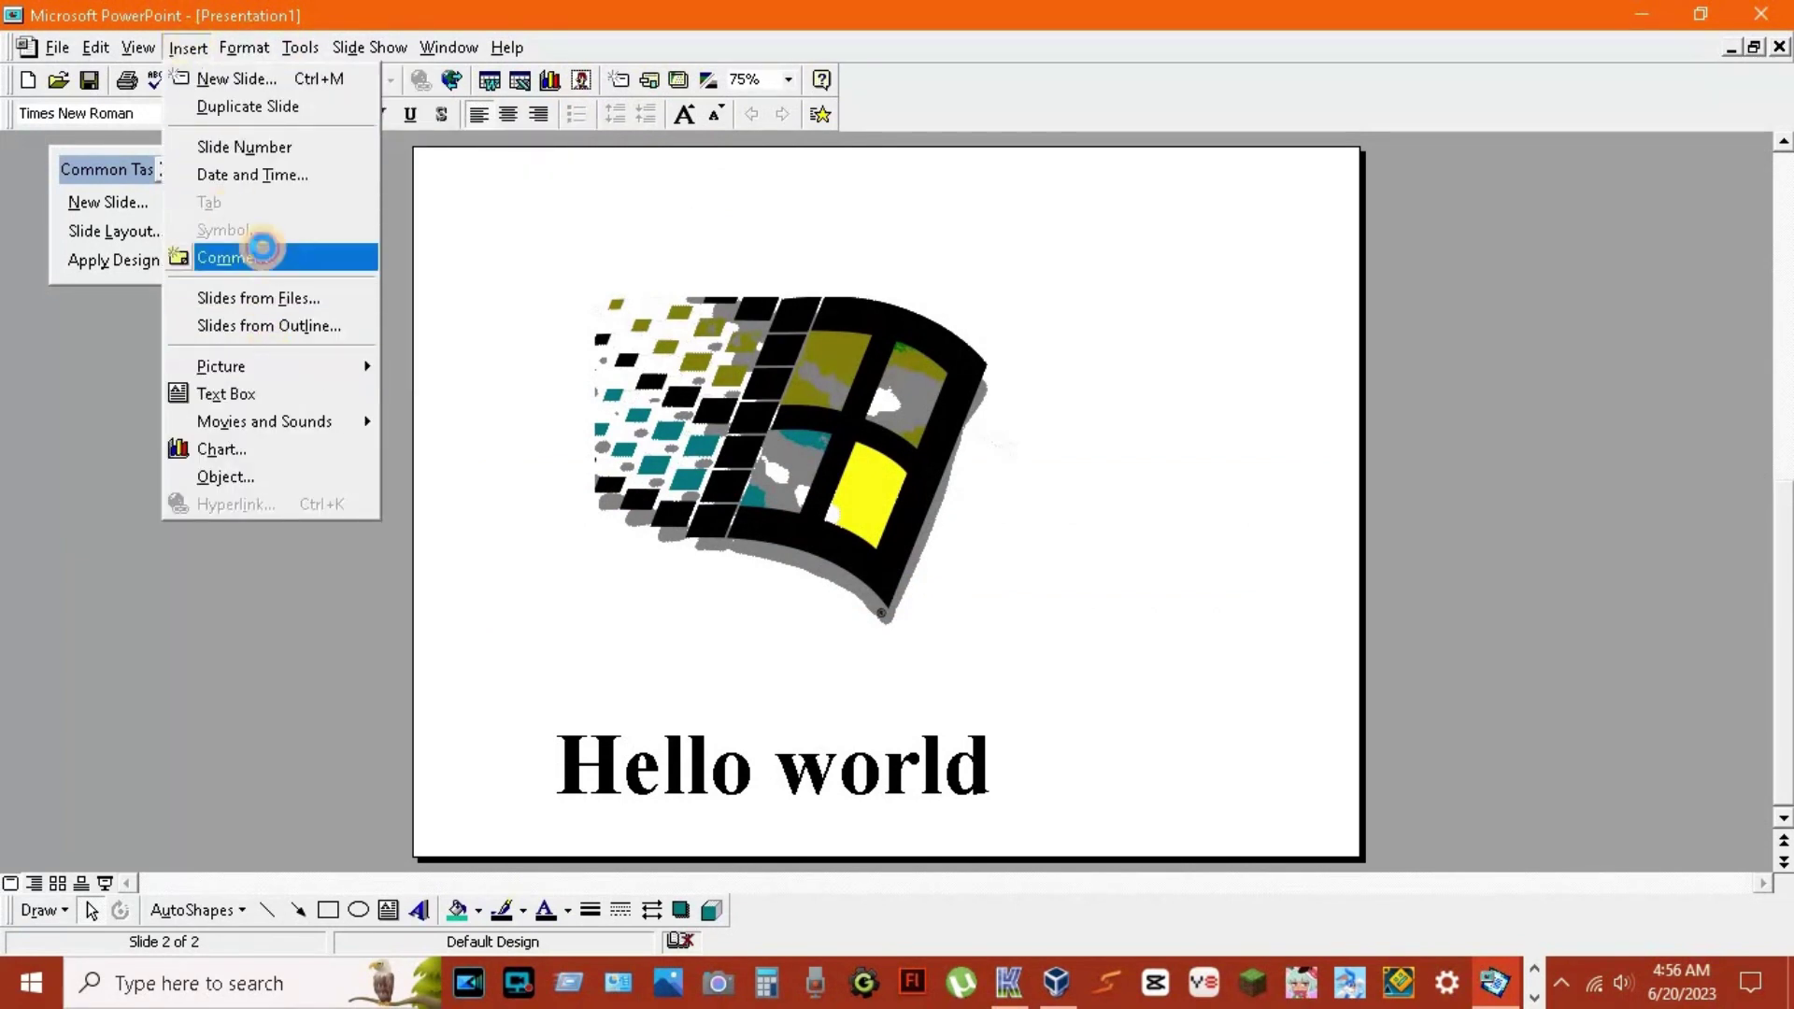
left_click(951, 559)
type("hi, i'm using")
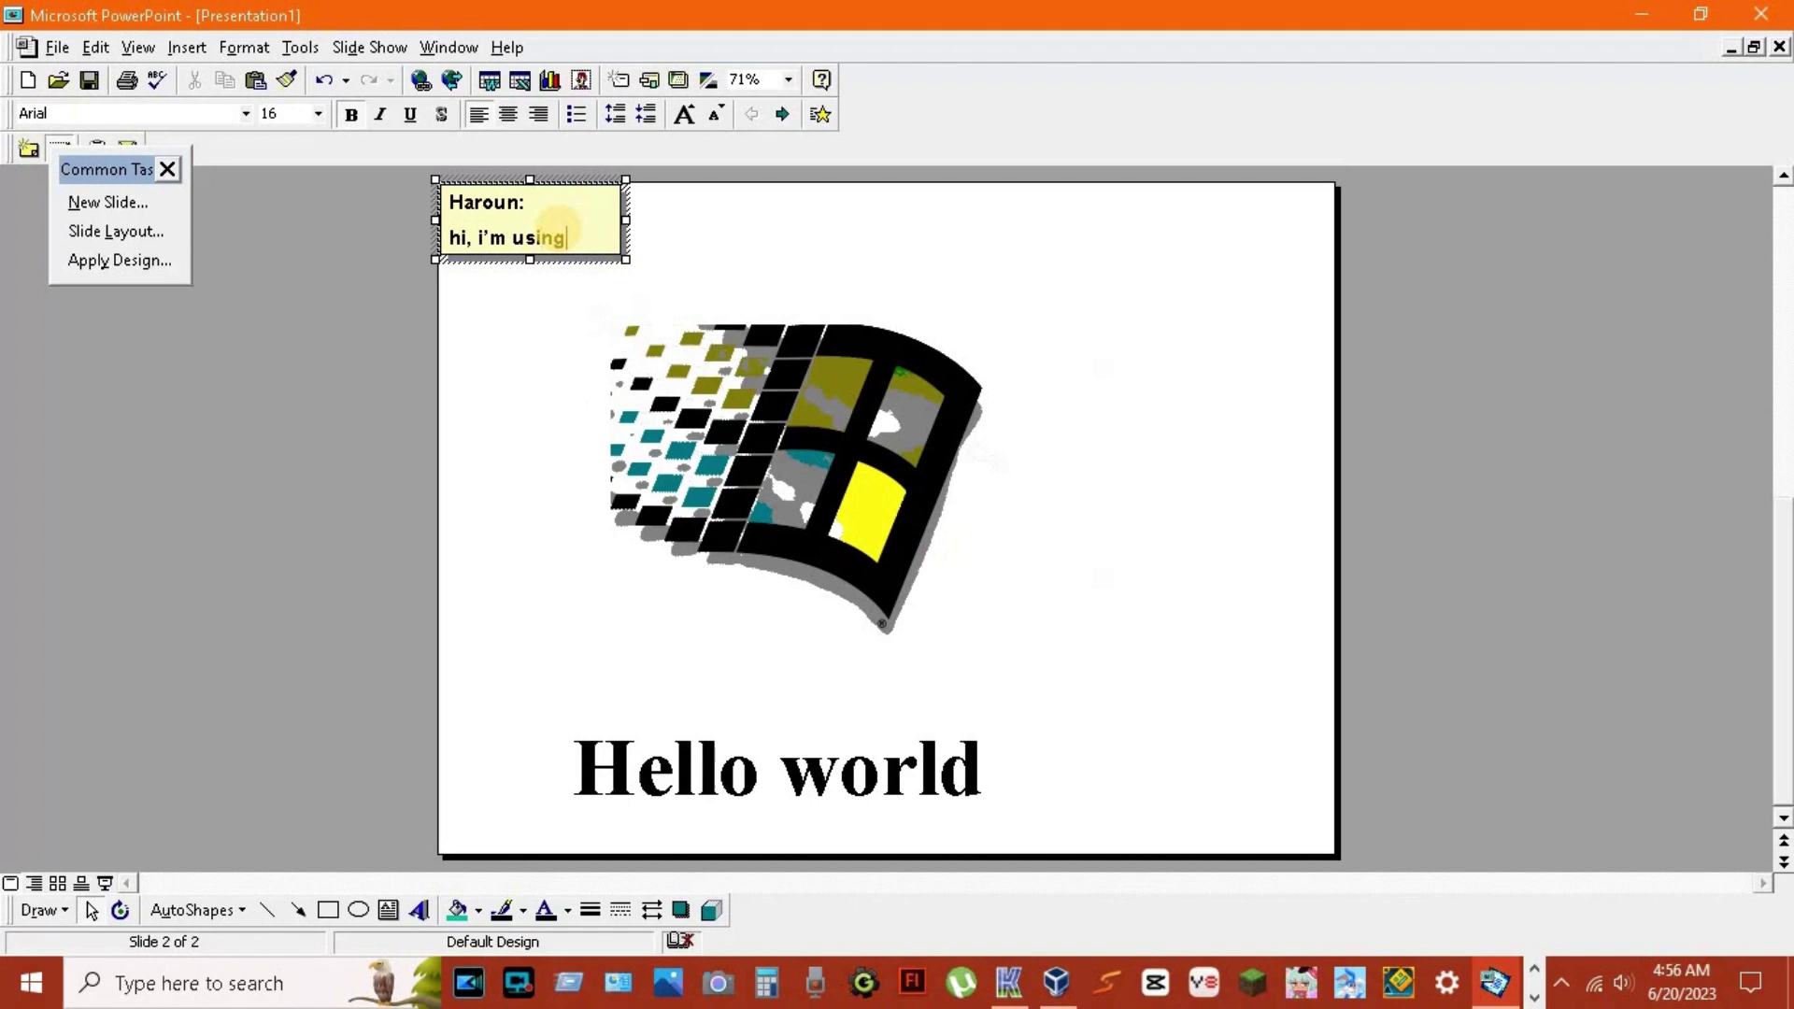
type("powerpoint 97")
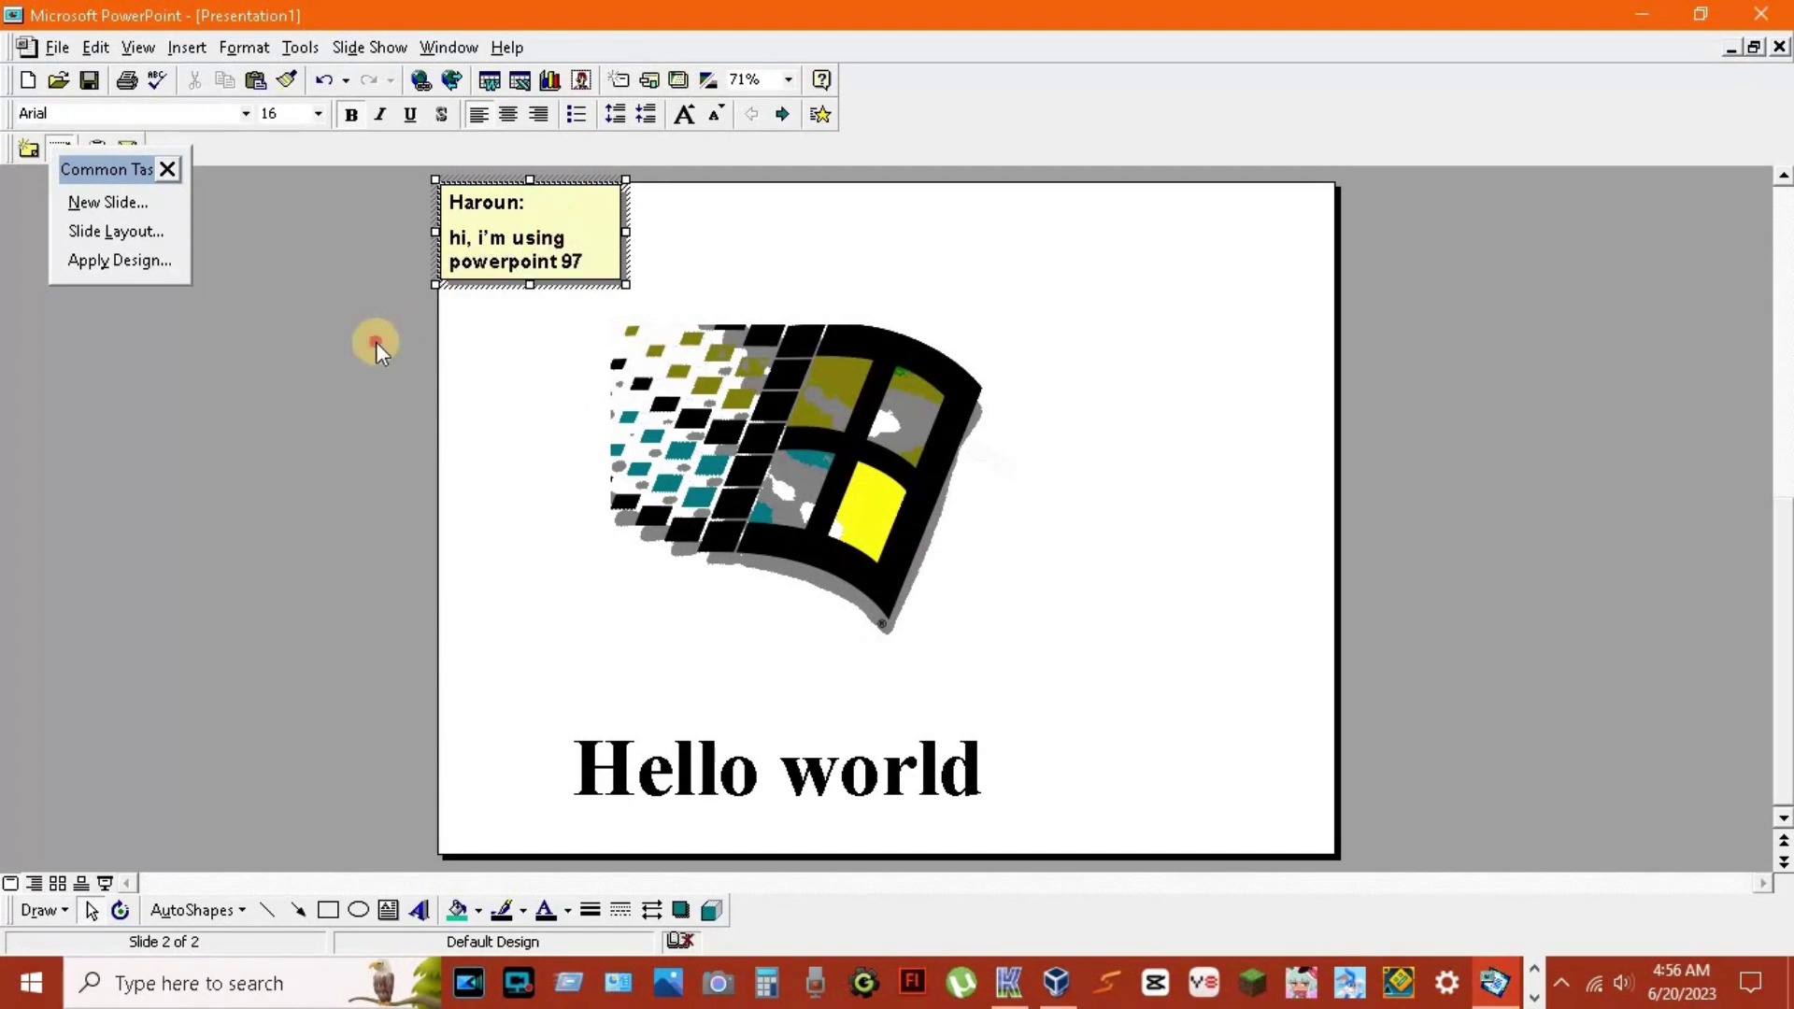
left_click(374, 342)
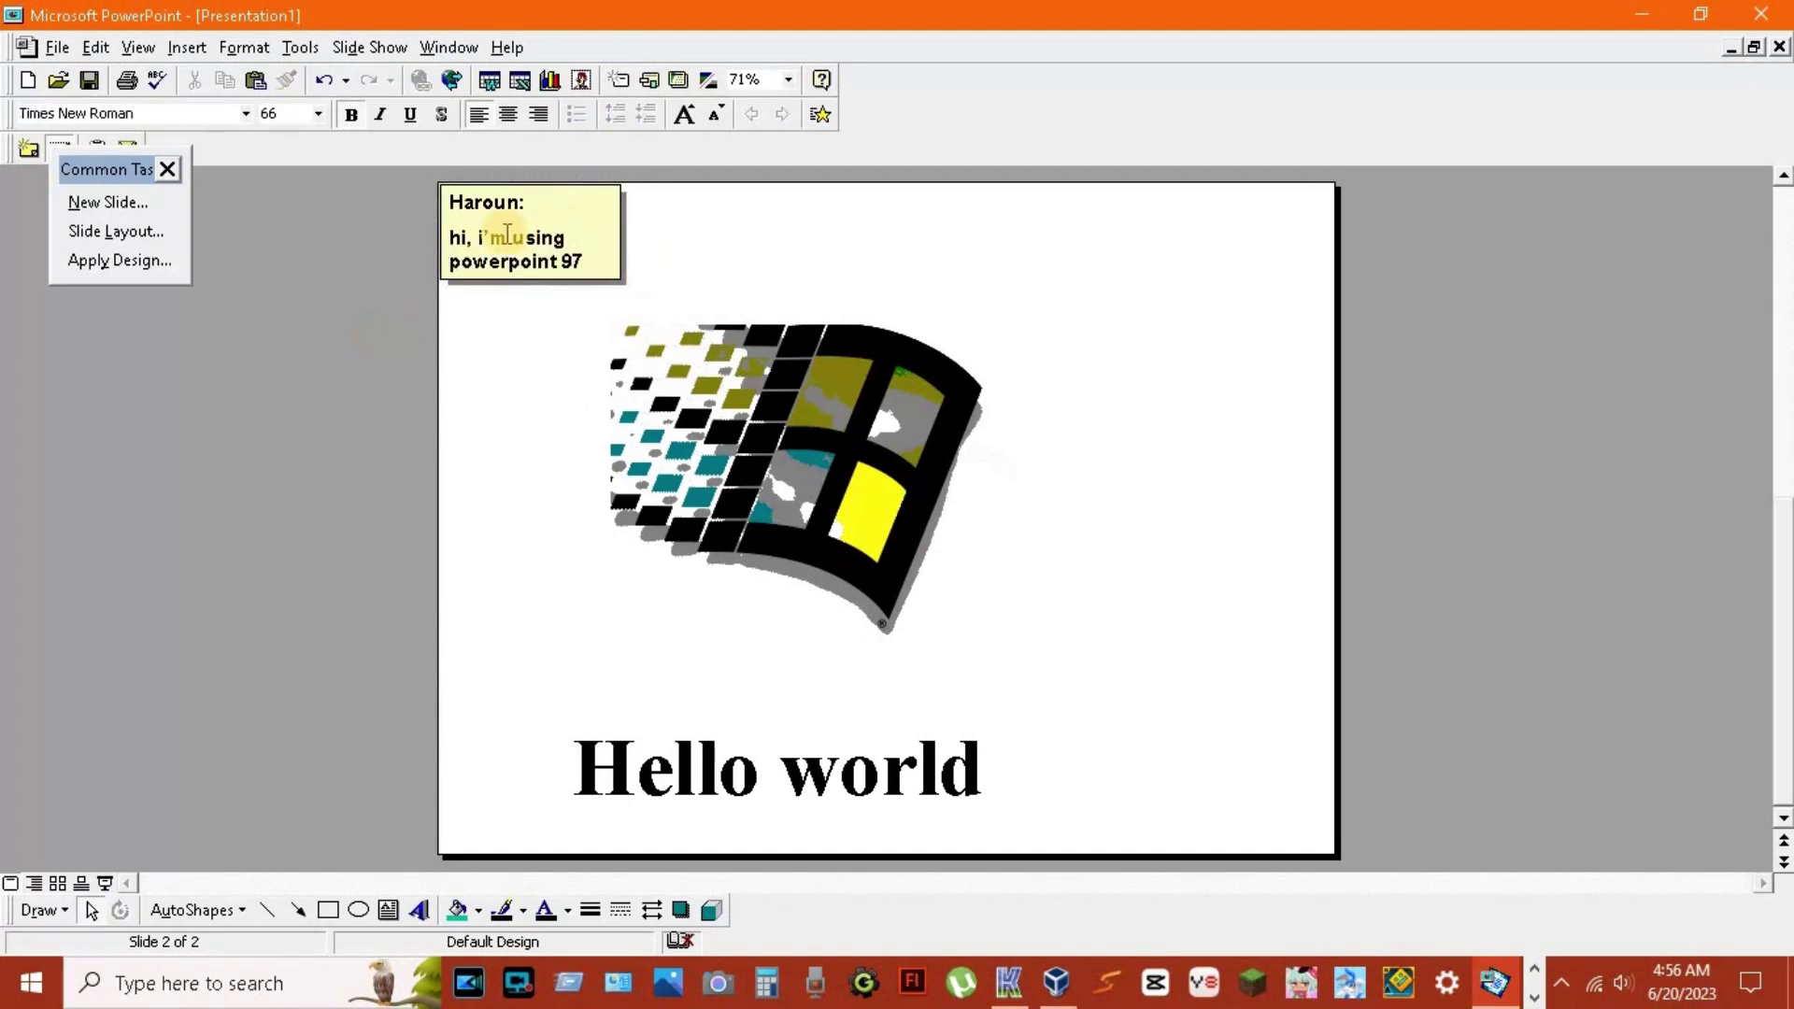
- Preview the slide show from the View menu and exit it with Esc
left_click(138, 47)
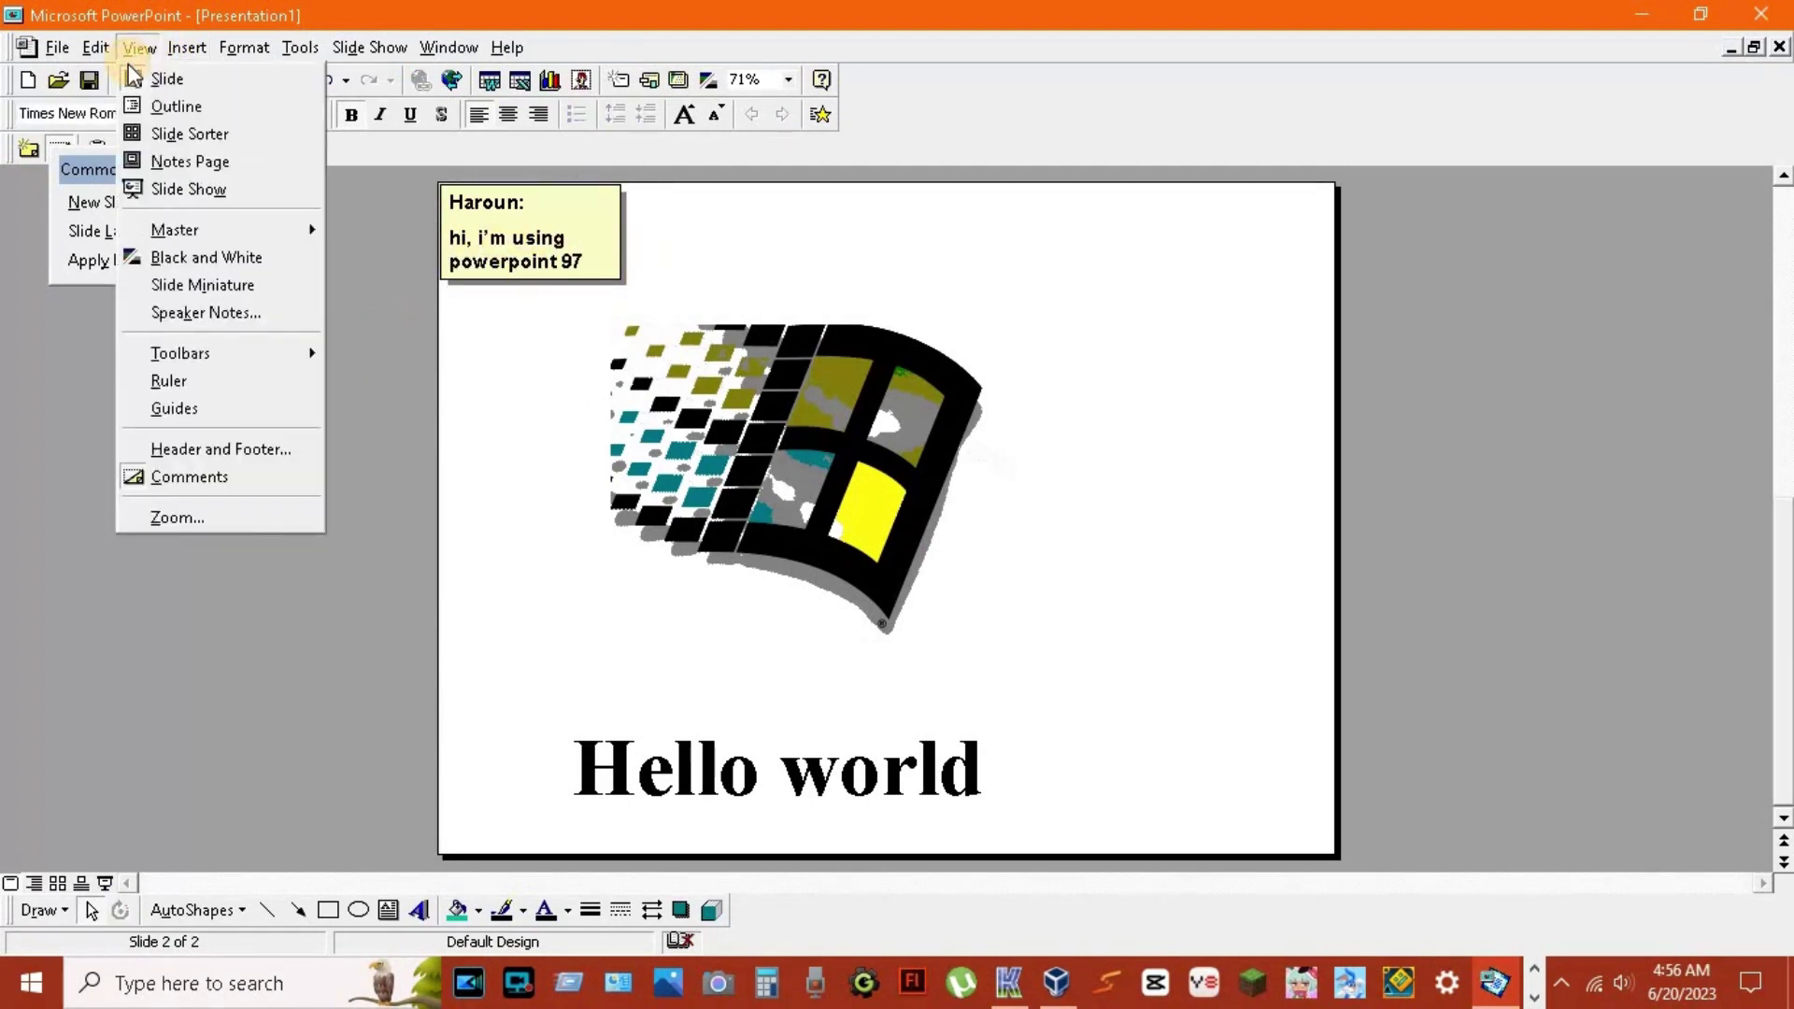
left_click(155, 182)
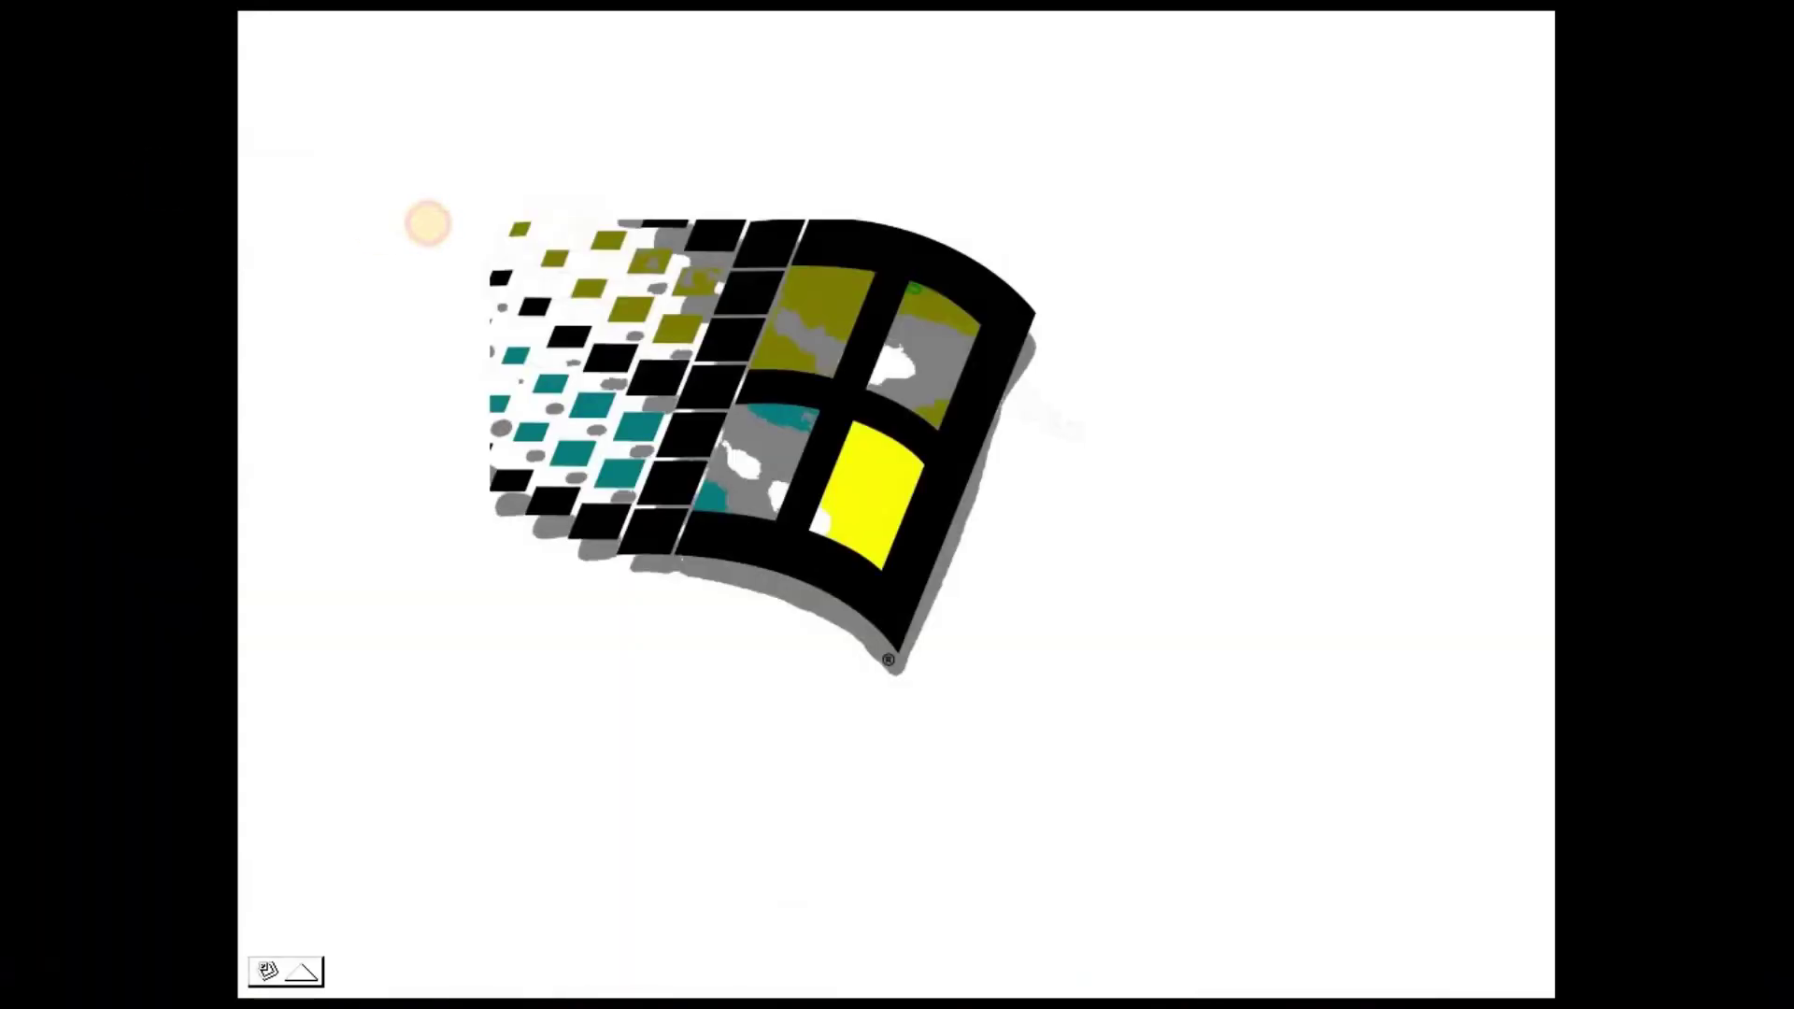
key("Escape")
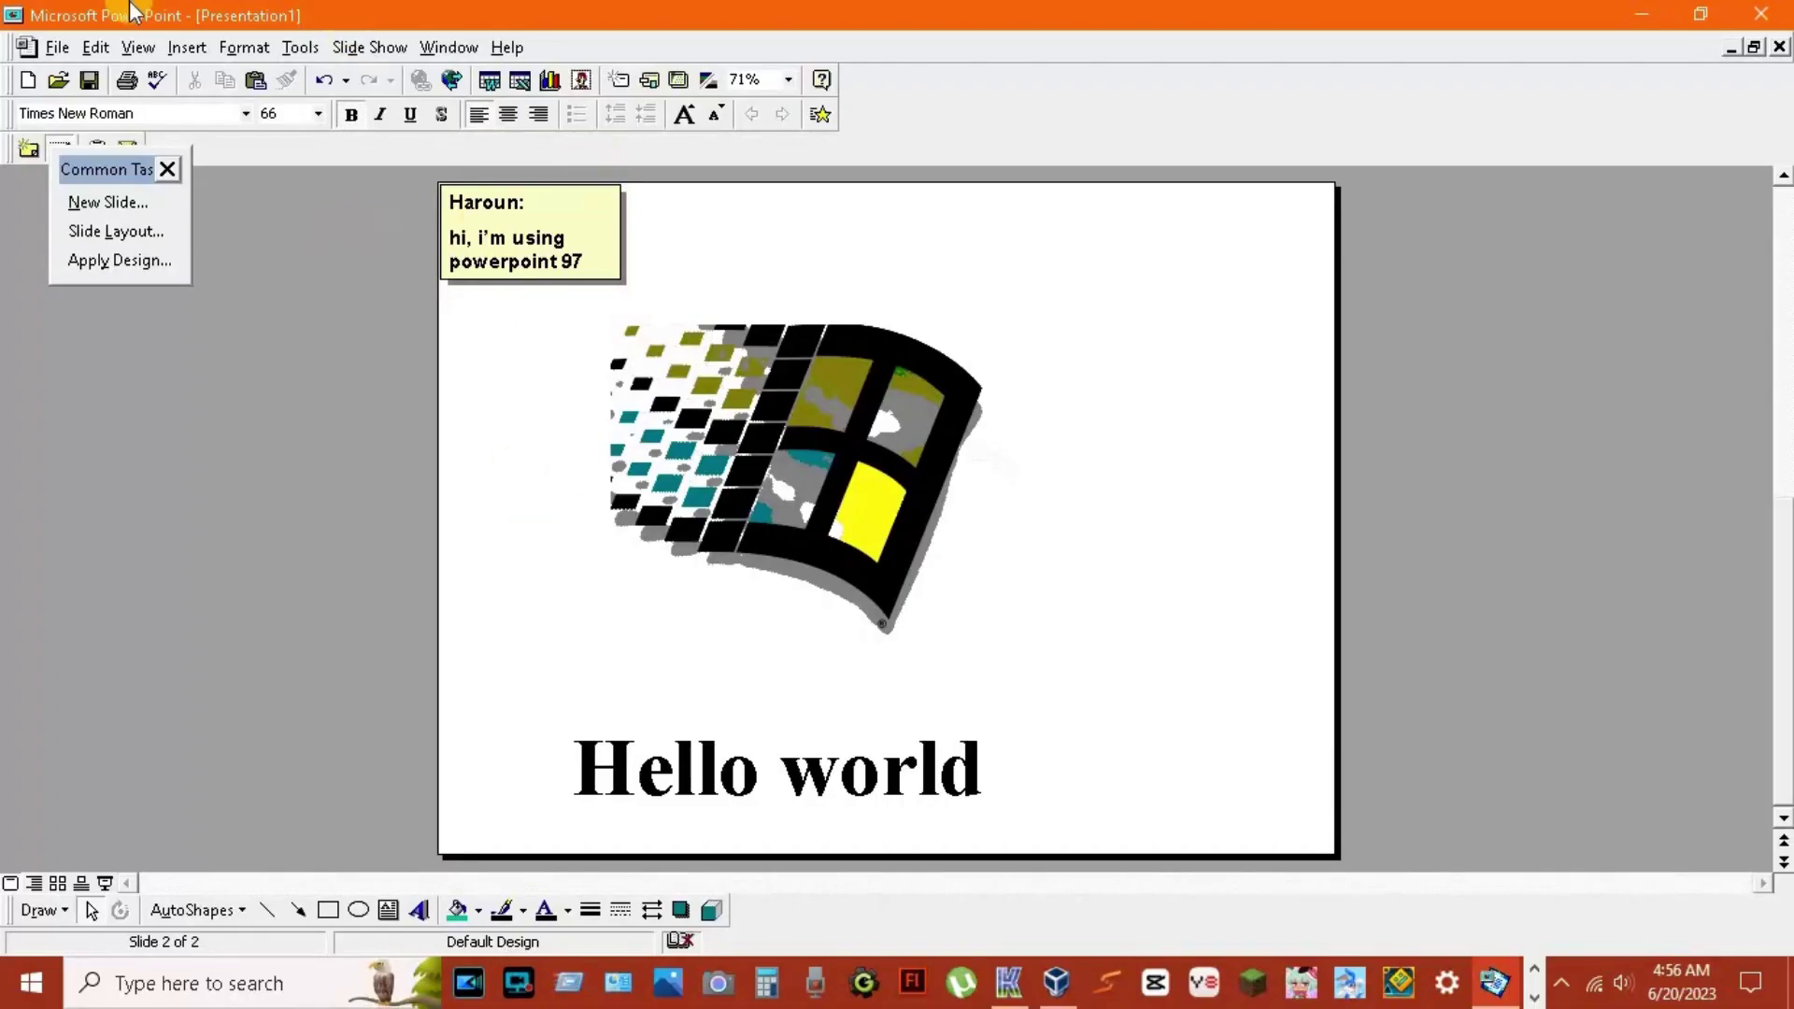
- Save the presentation to the Desktop under the file name 'test'
left_click(89, 79)
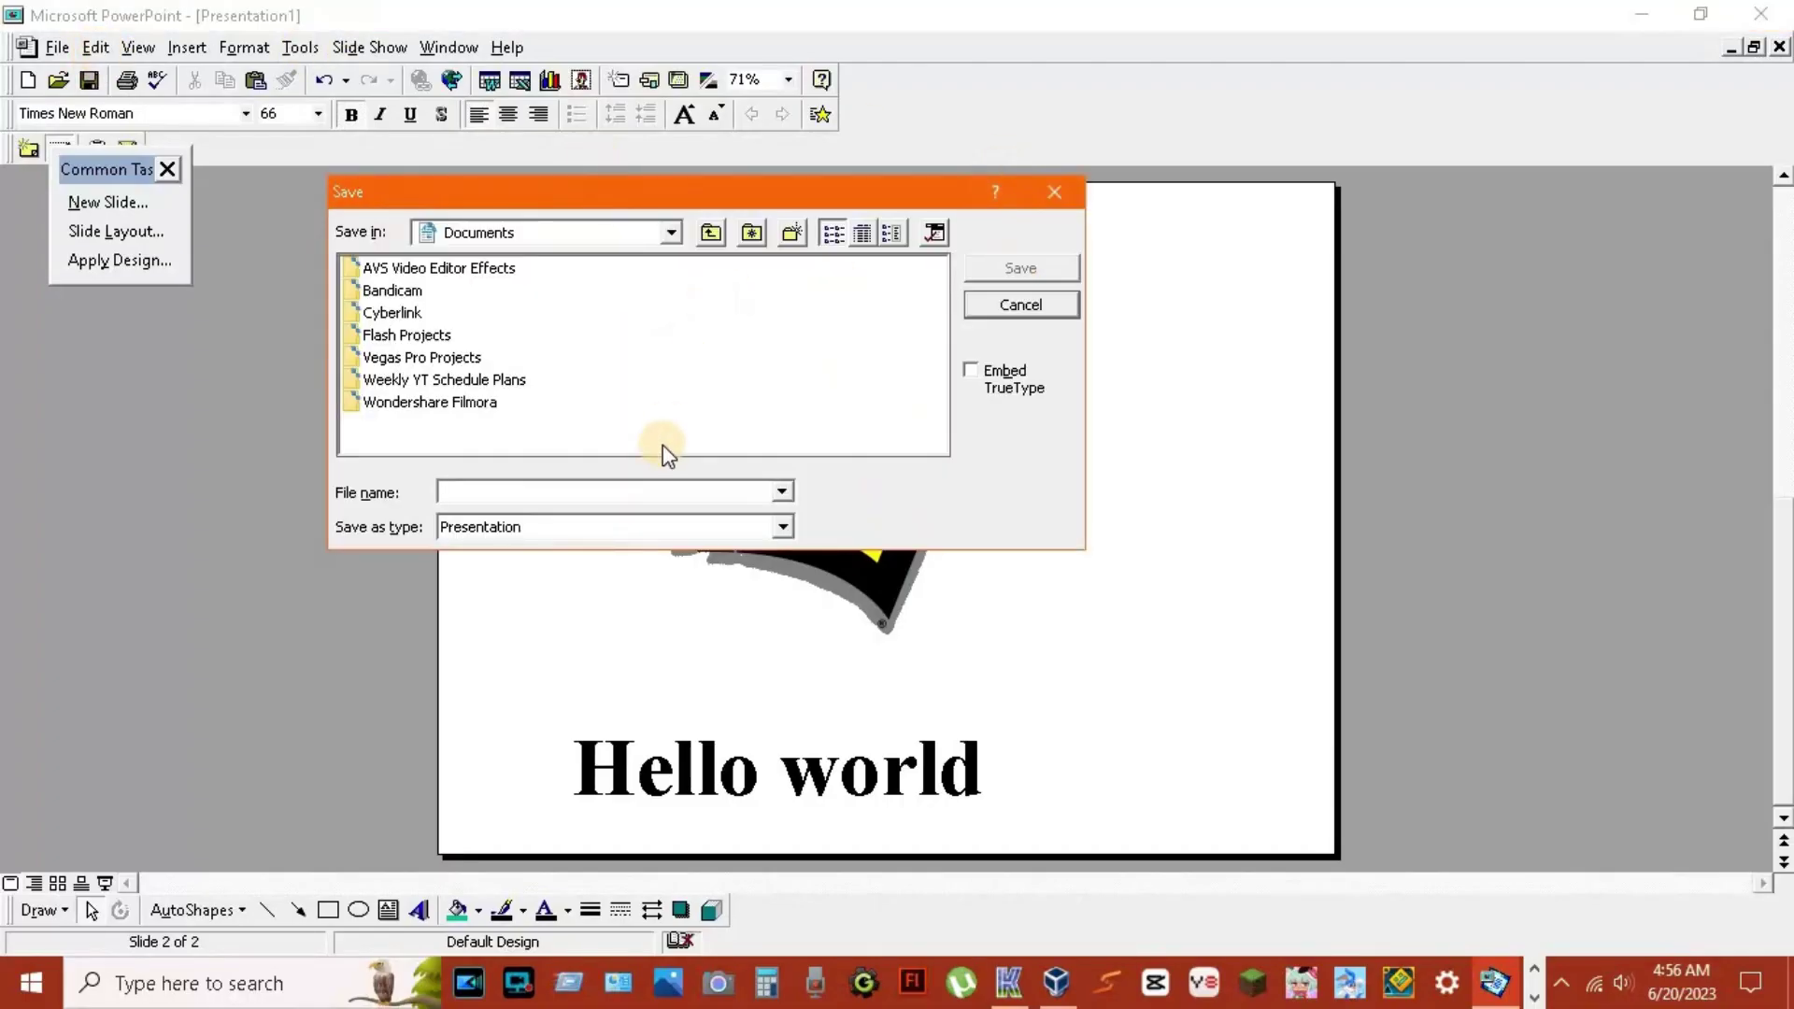
left_click(669, 234)
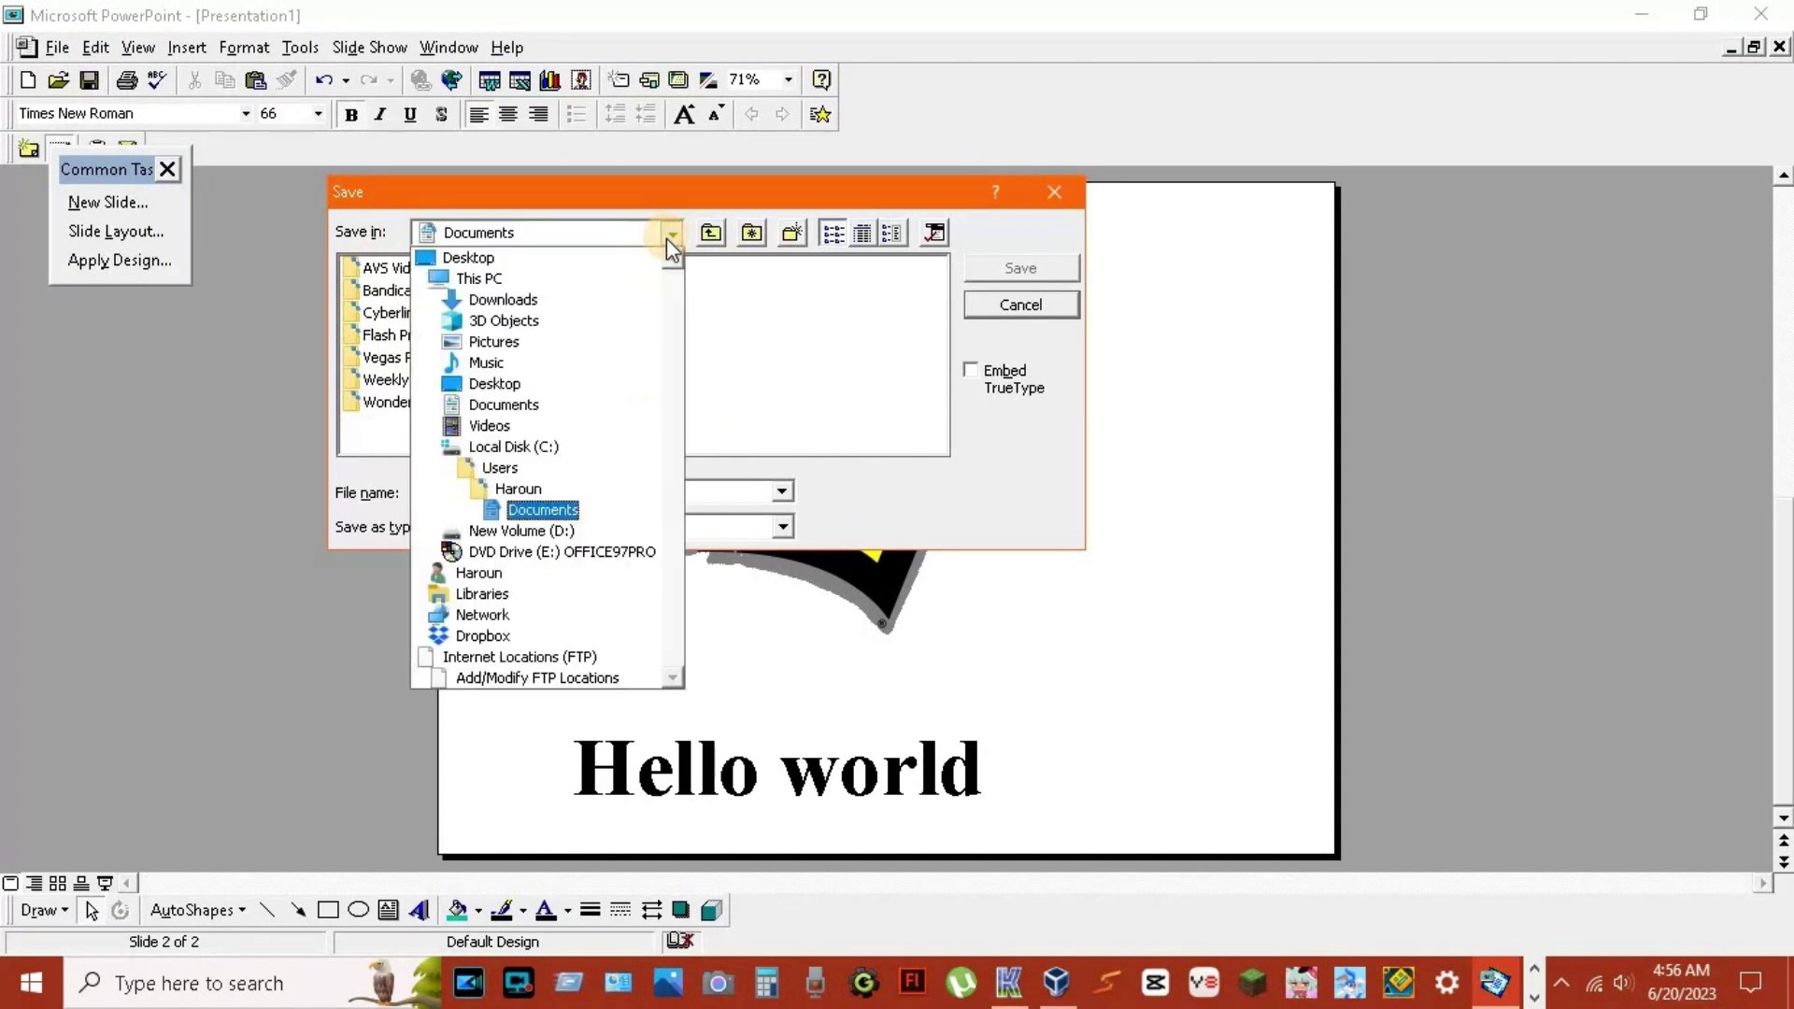
left_click(467, 258)
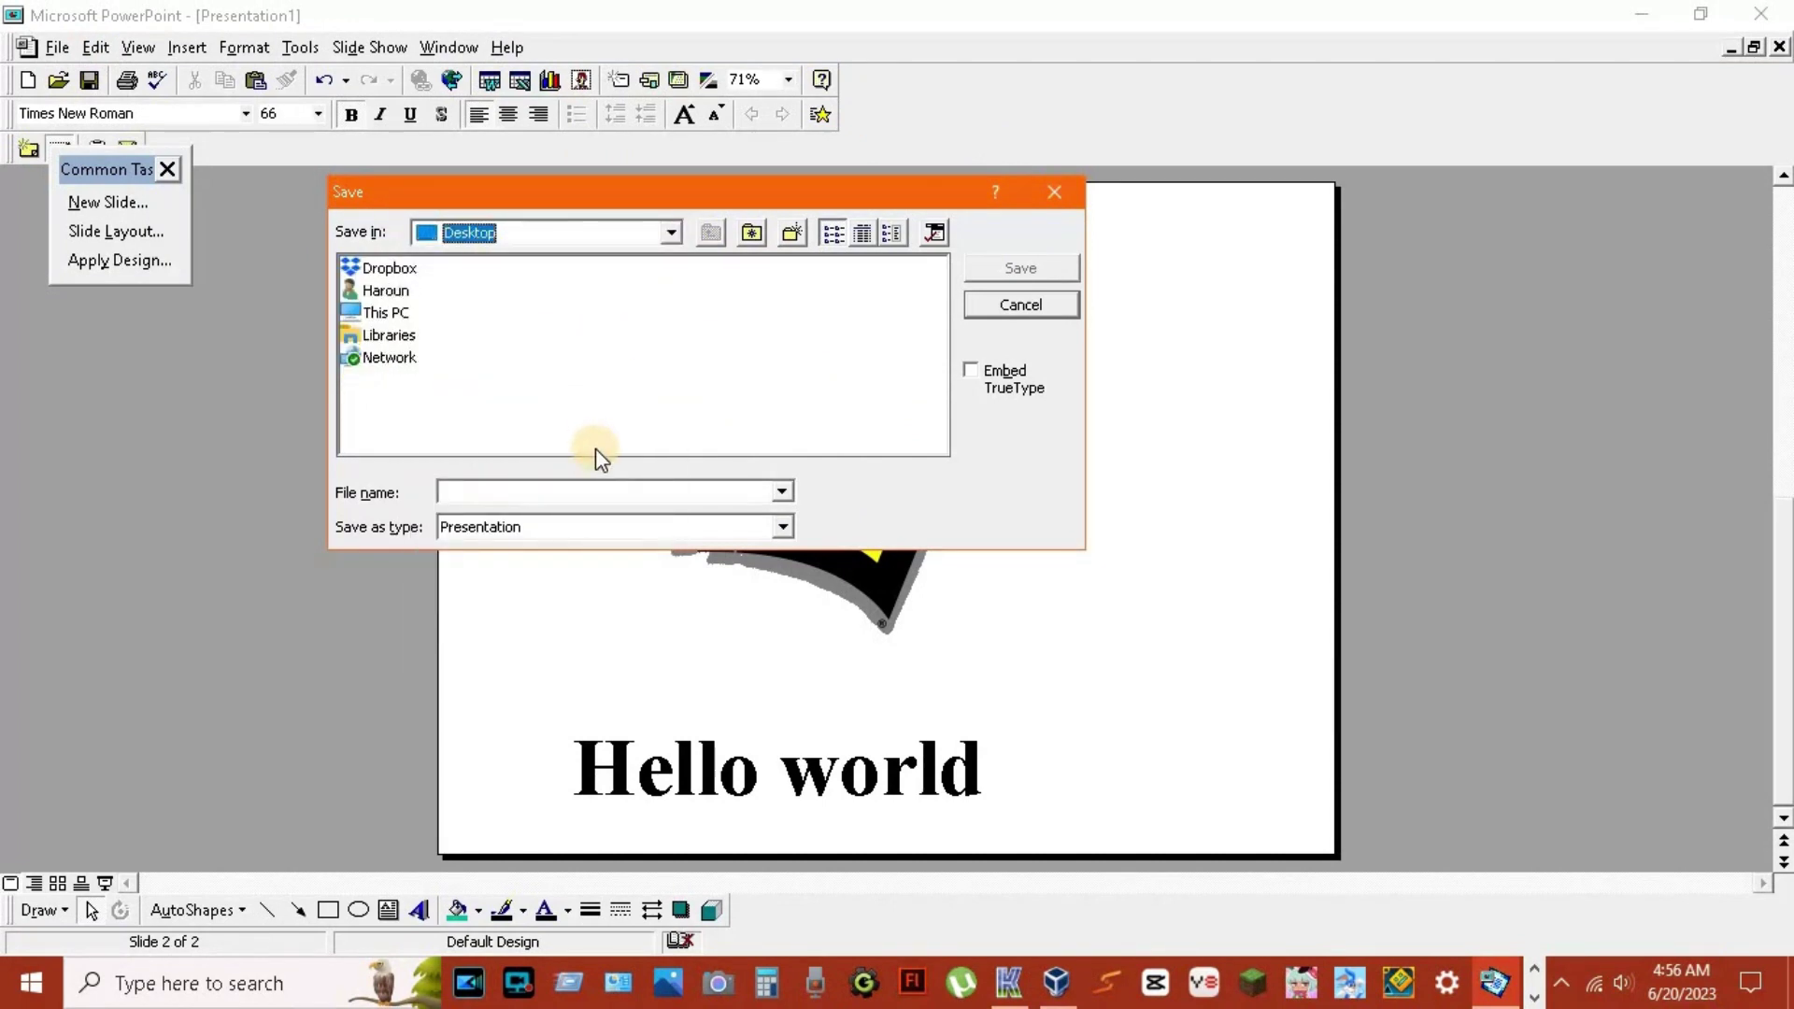
left_click(593, 488)
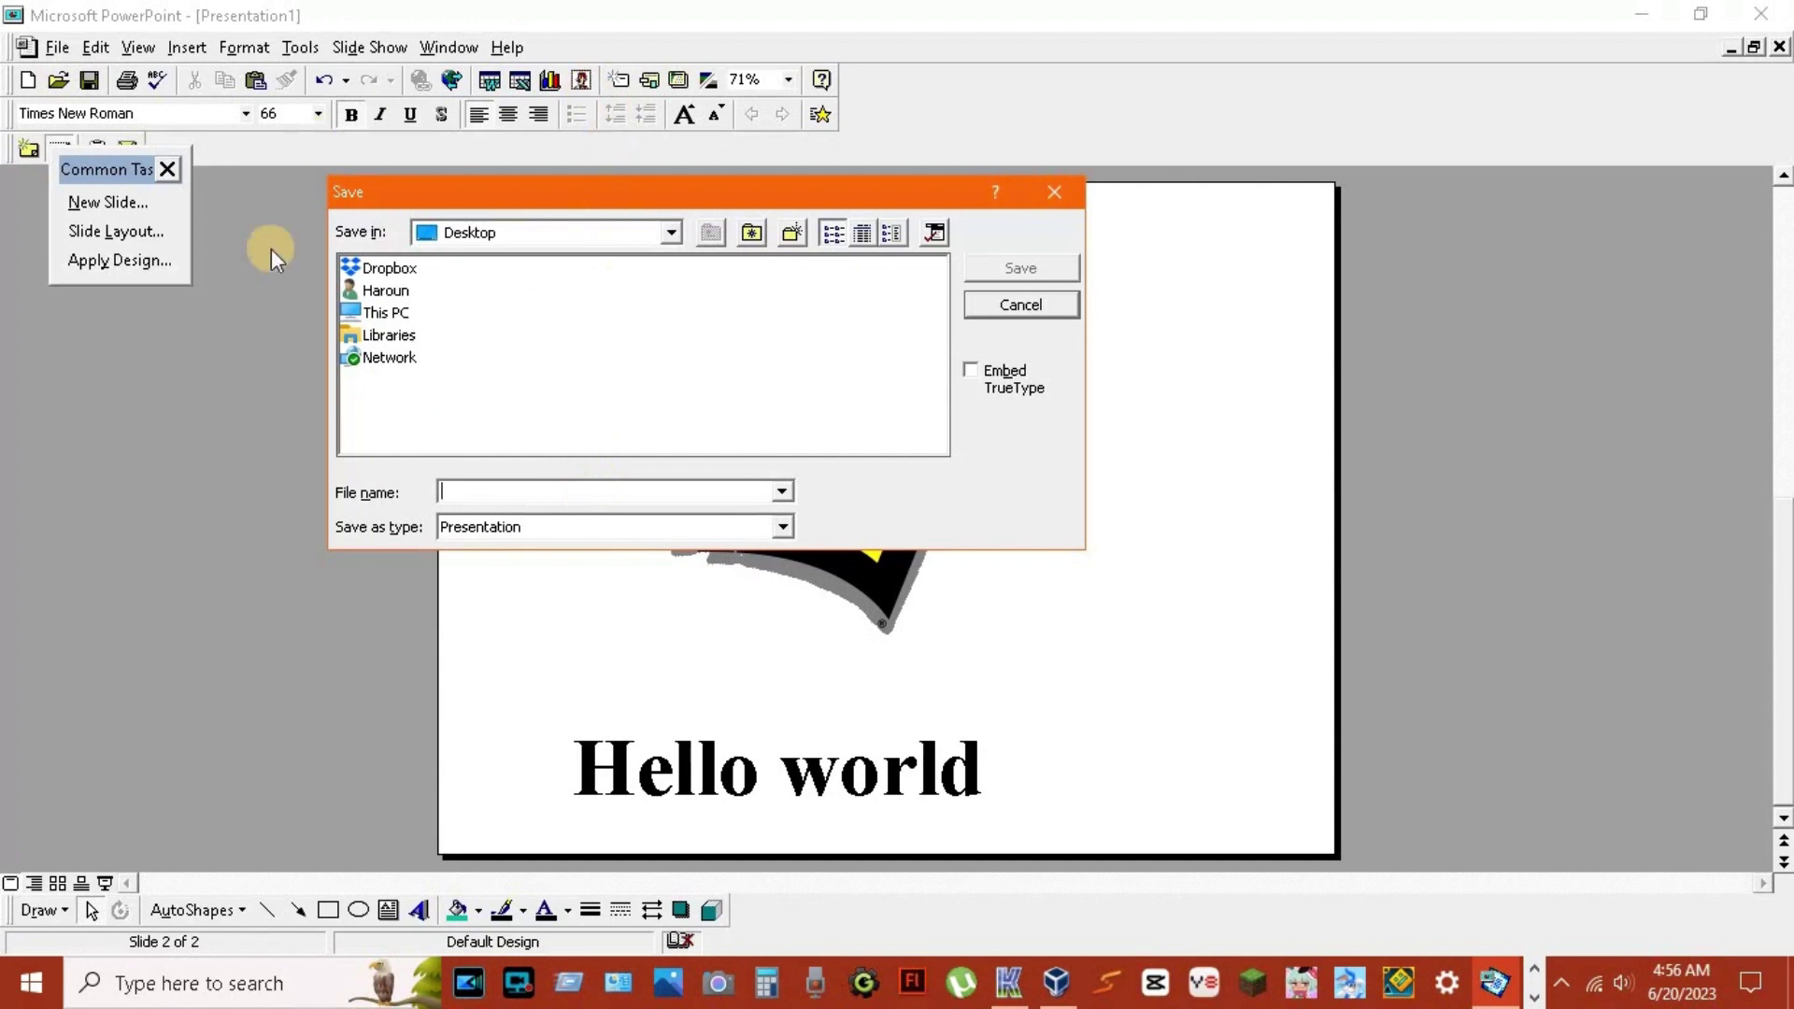
type("test")
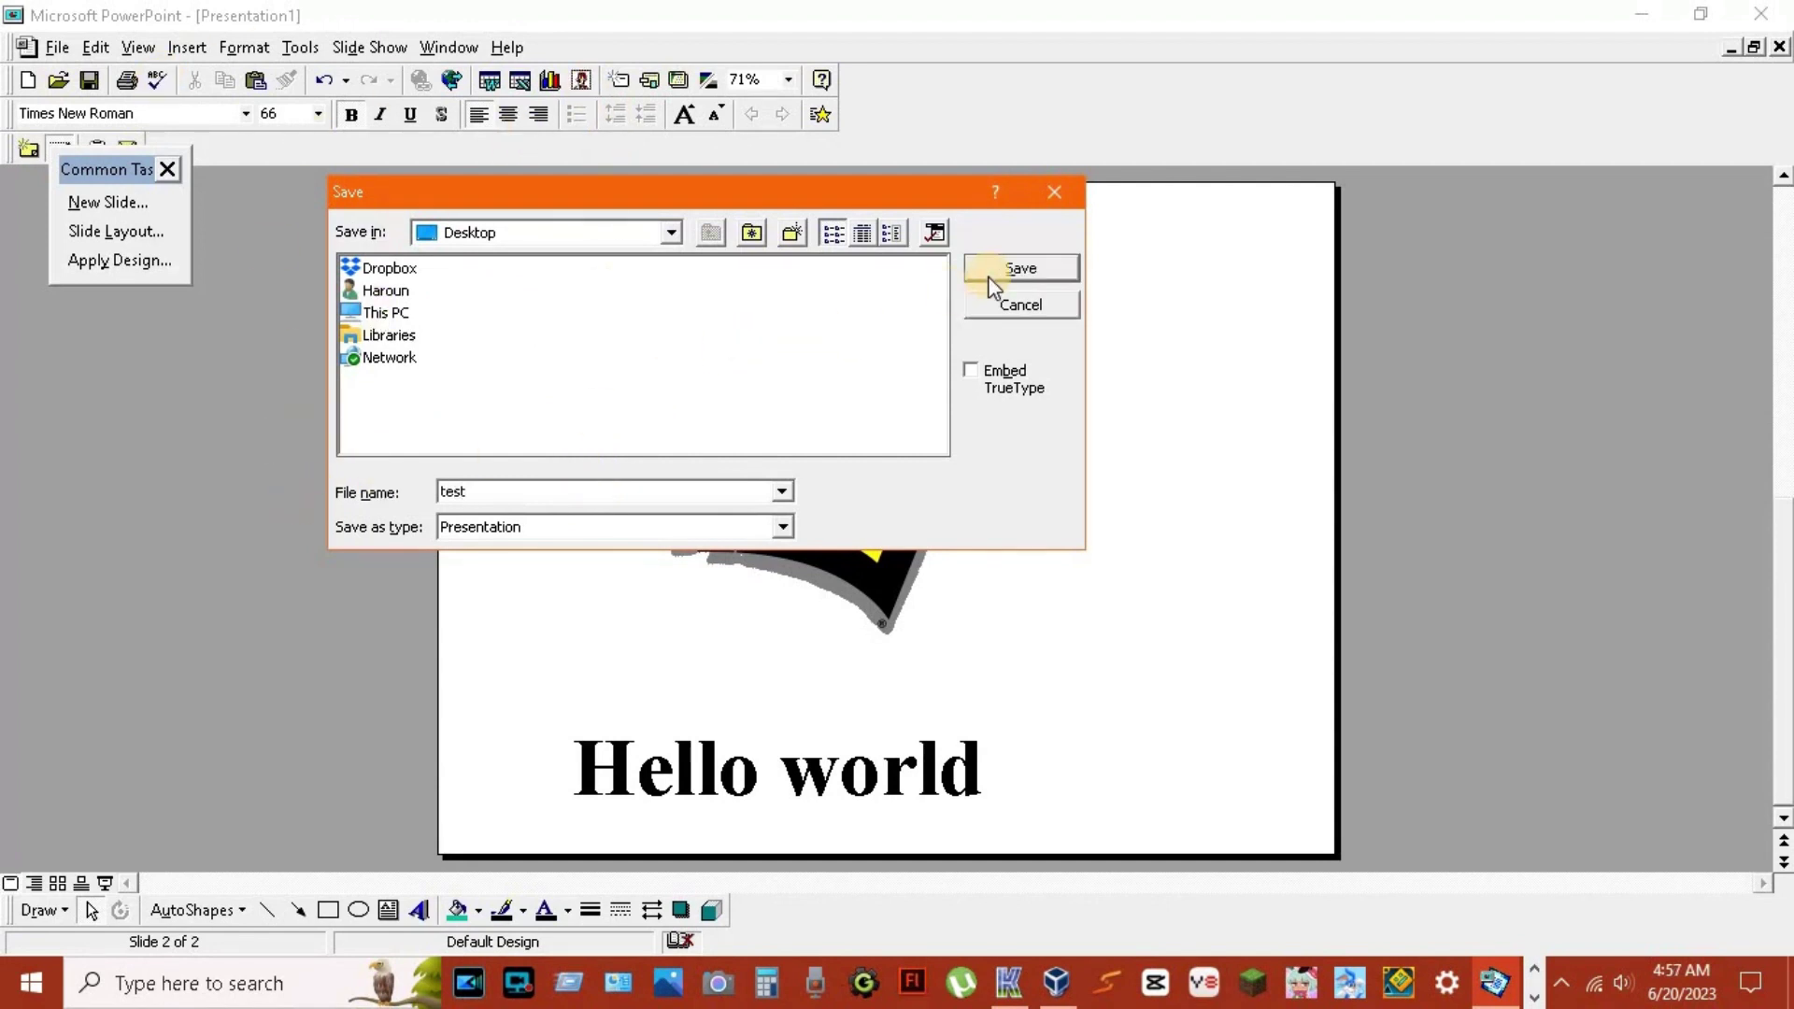
left_click(1037, 280)
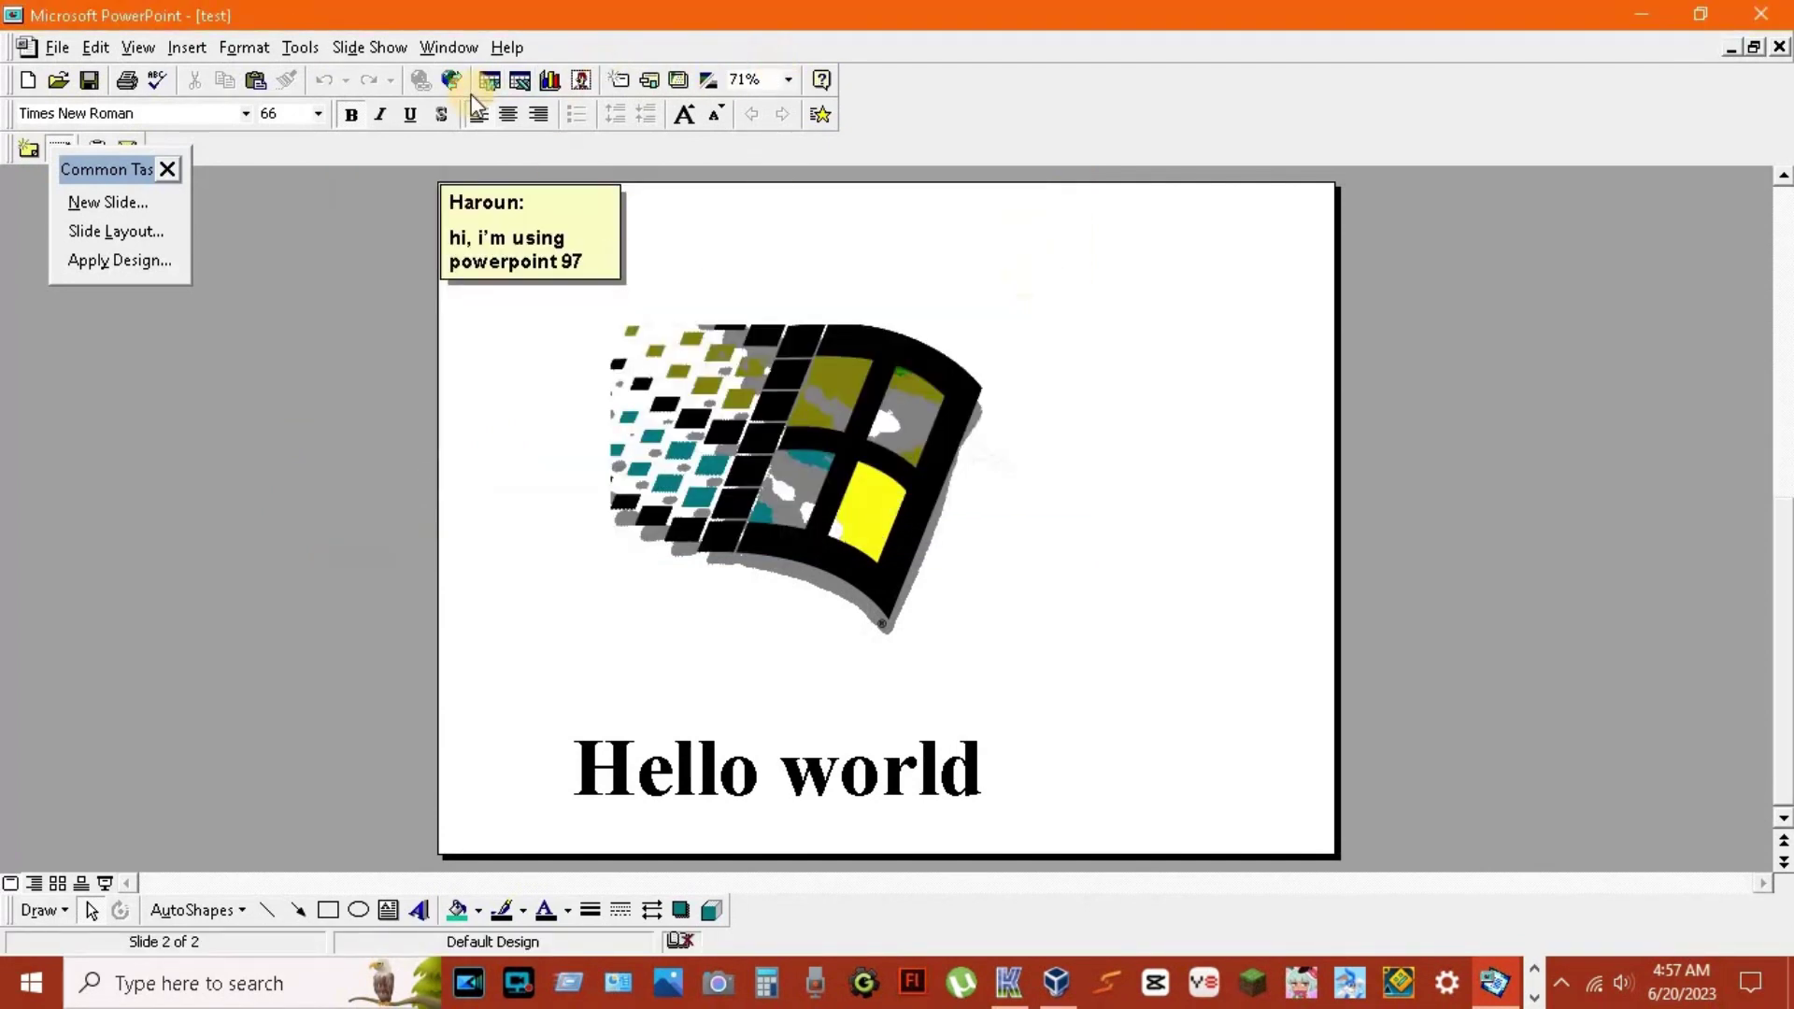
- Cancel the Date and Time prompt, then enable Date and time and Footer on all slides
left_click(189, 47)
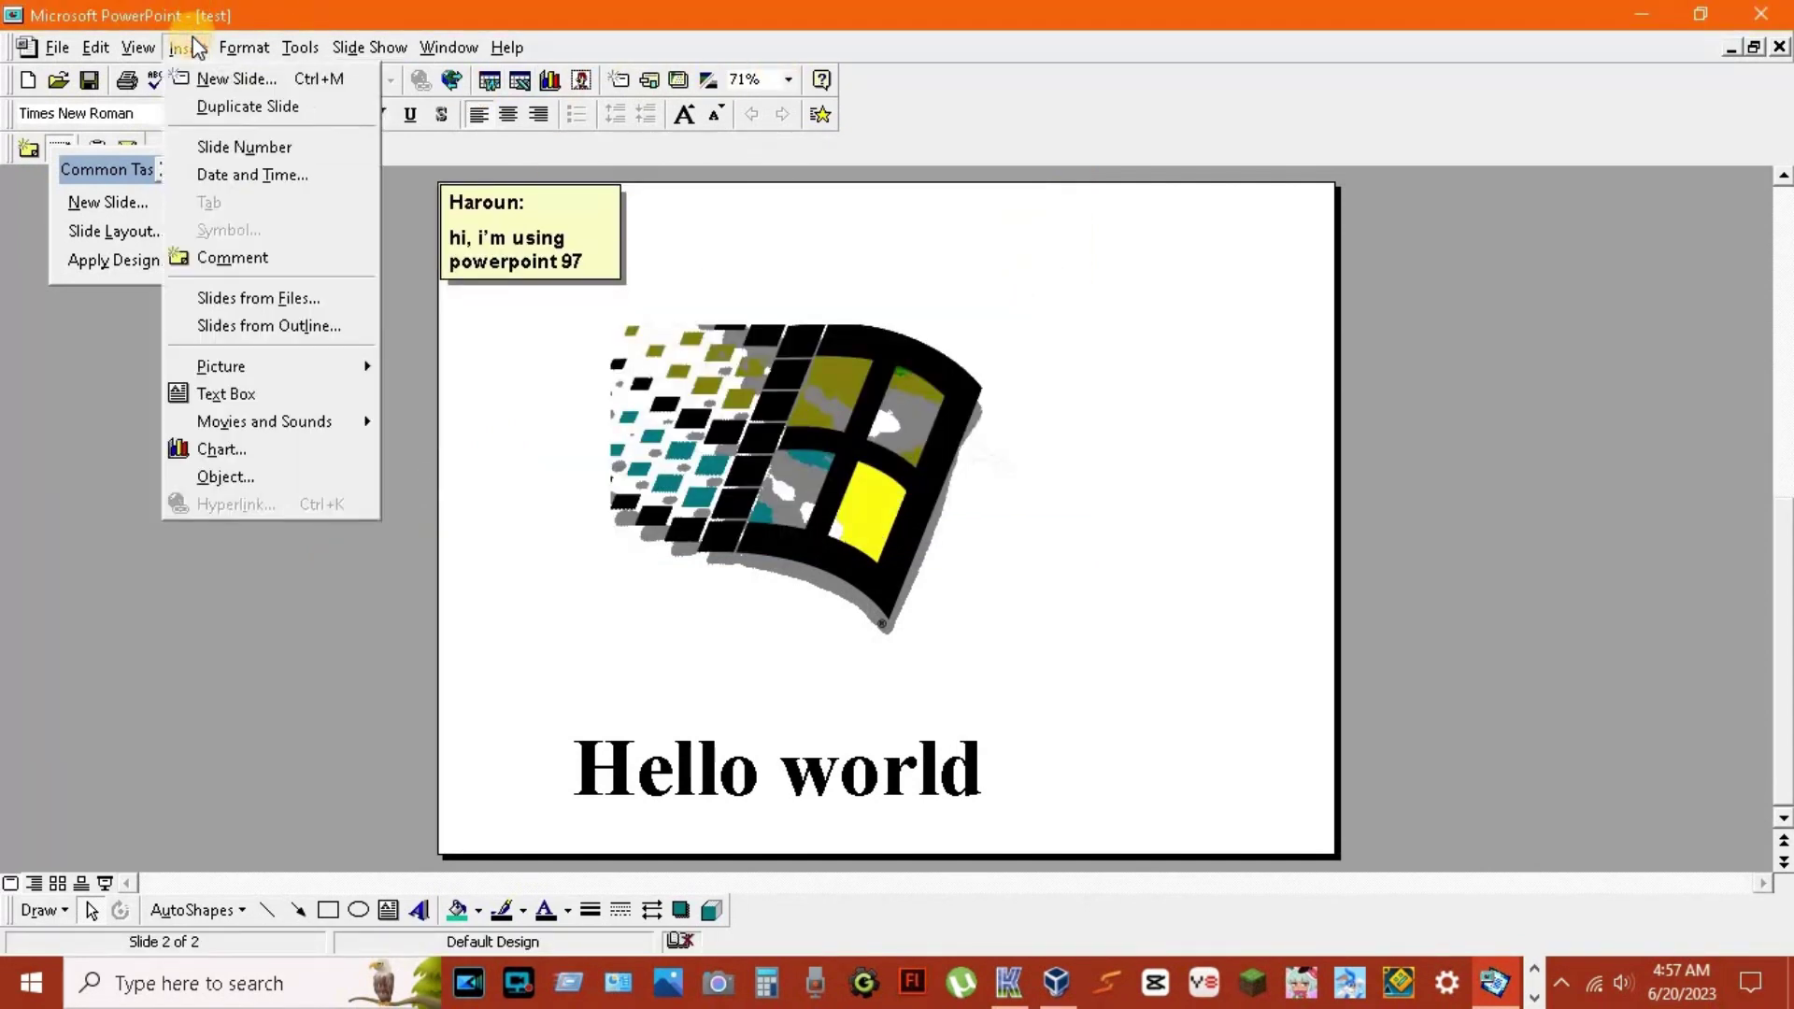
left_click(251, 172)
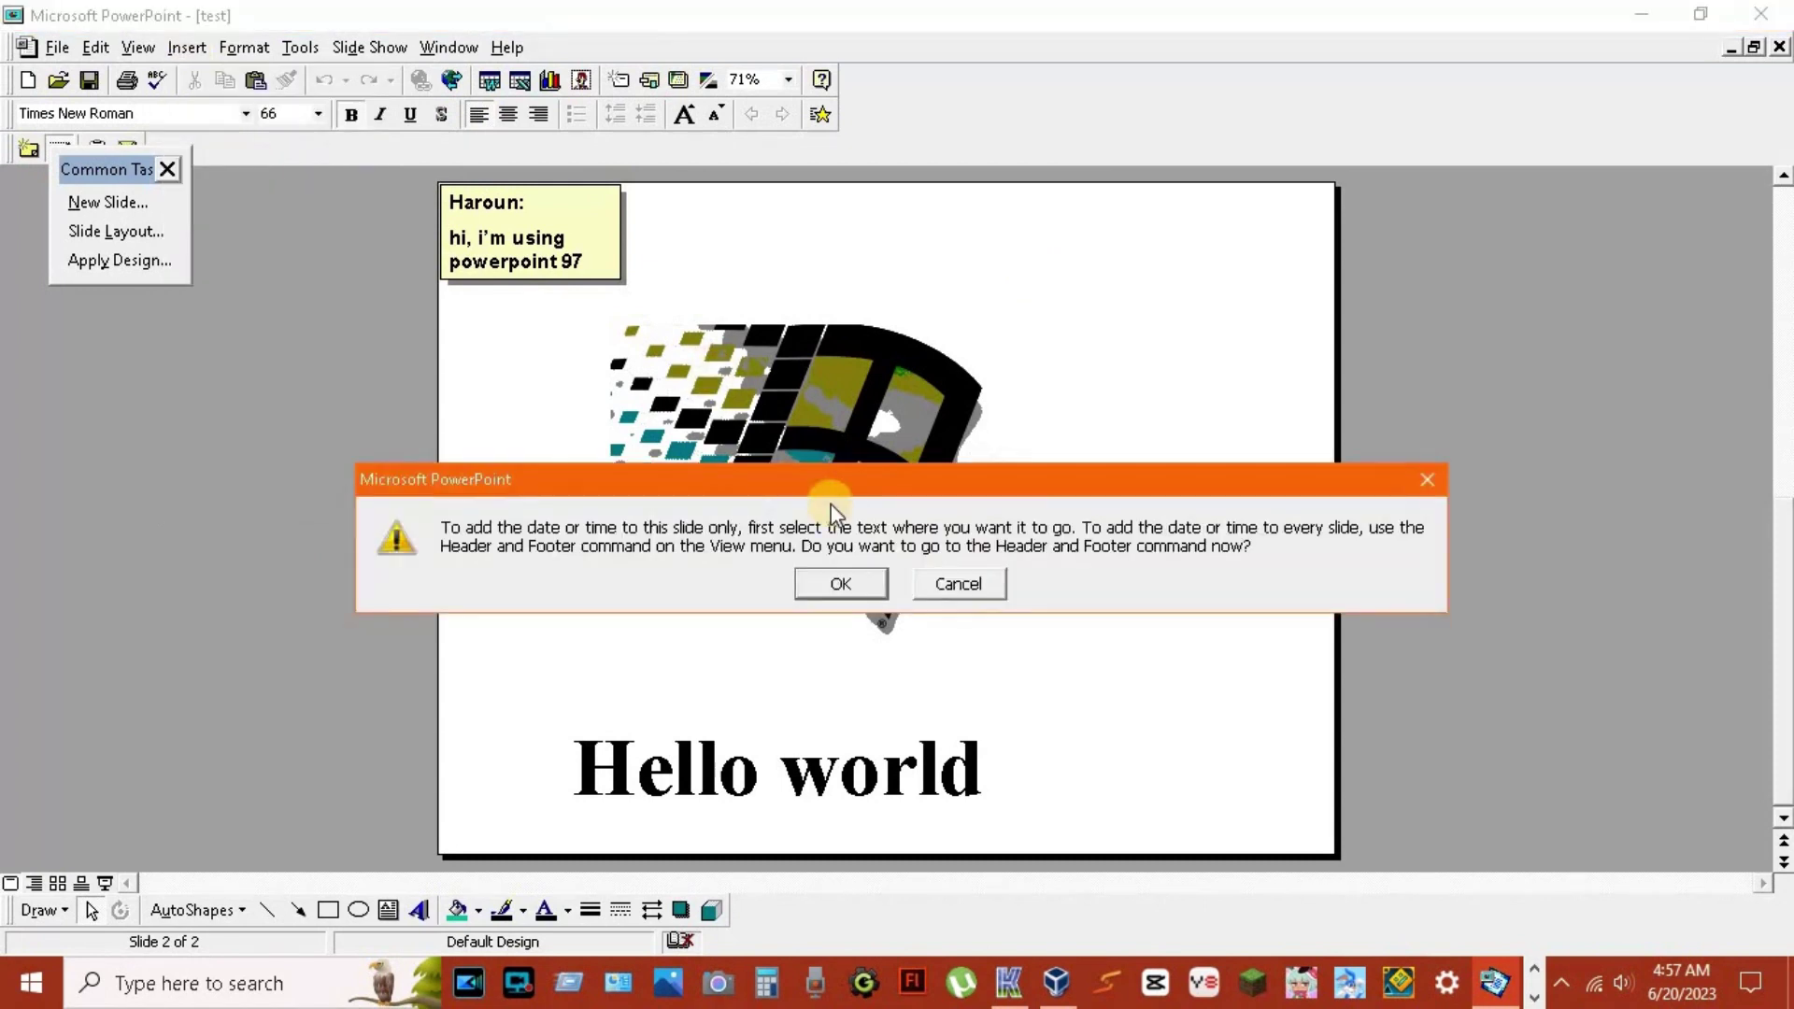
left_click(867, 583)
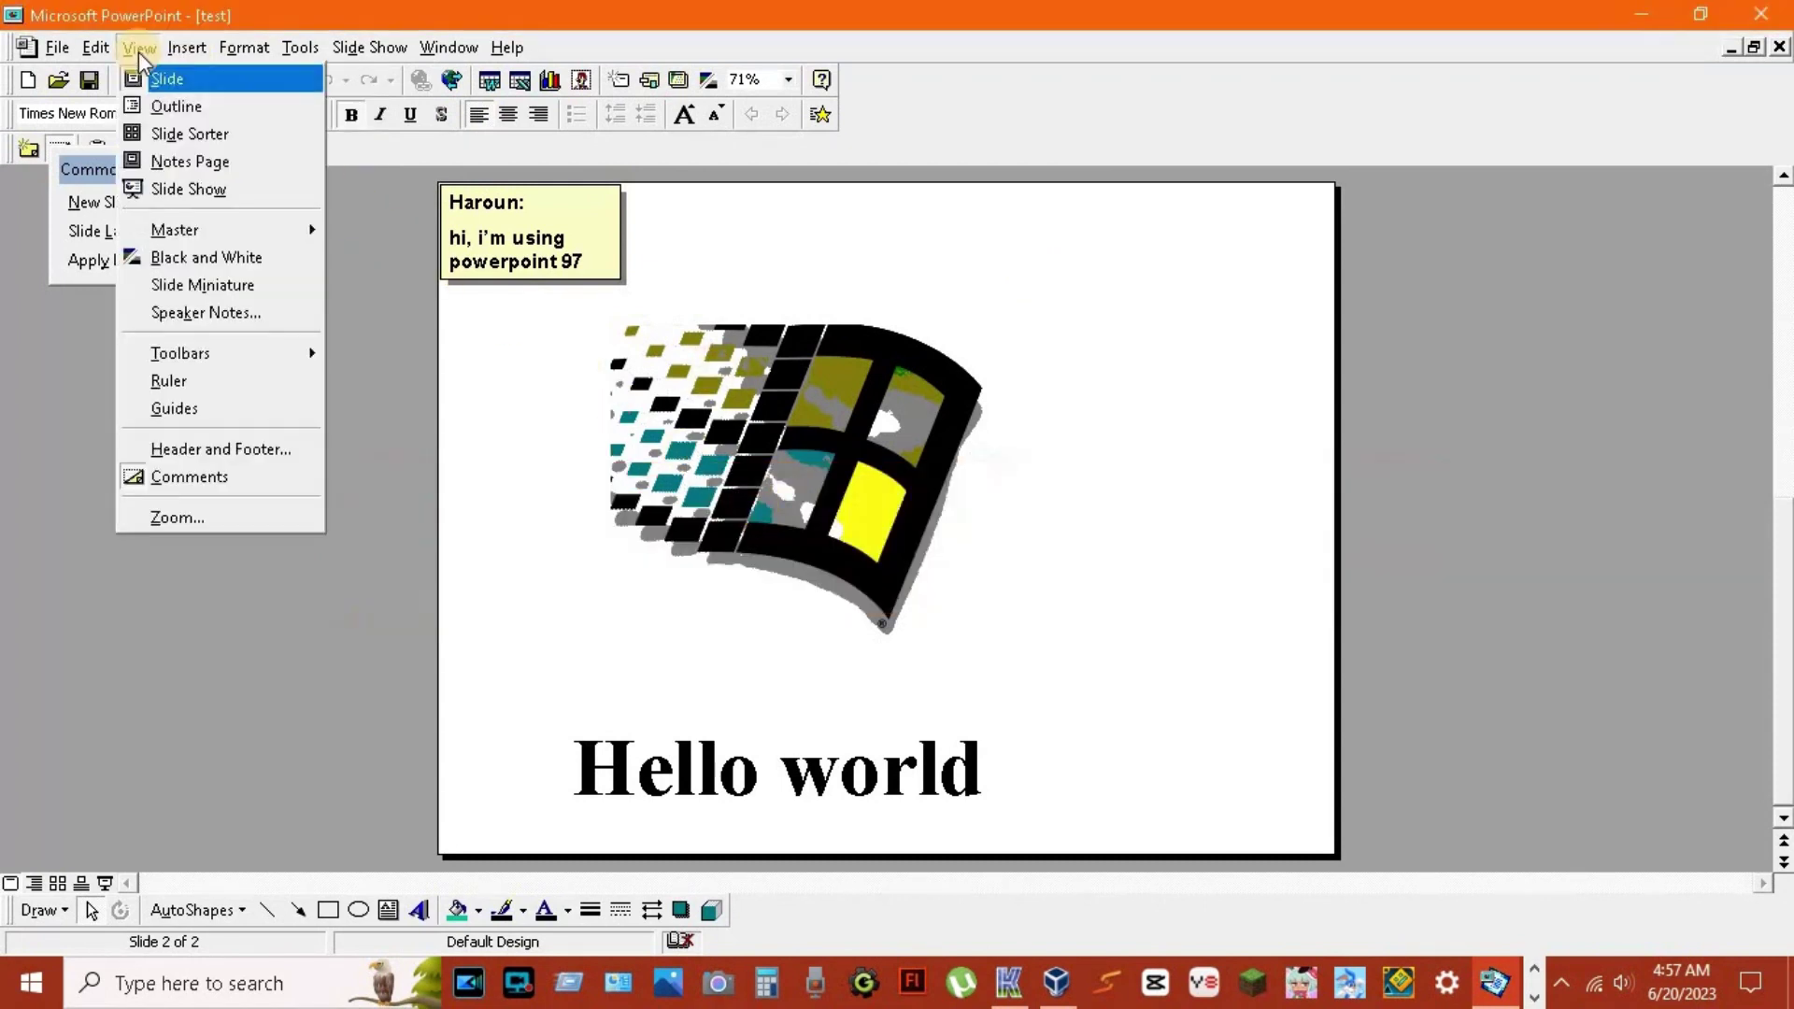
key("Down")
key("Down")
key("Down")
key("Down")
key("Down")
key("Down")
key("Down")
key("Down")
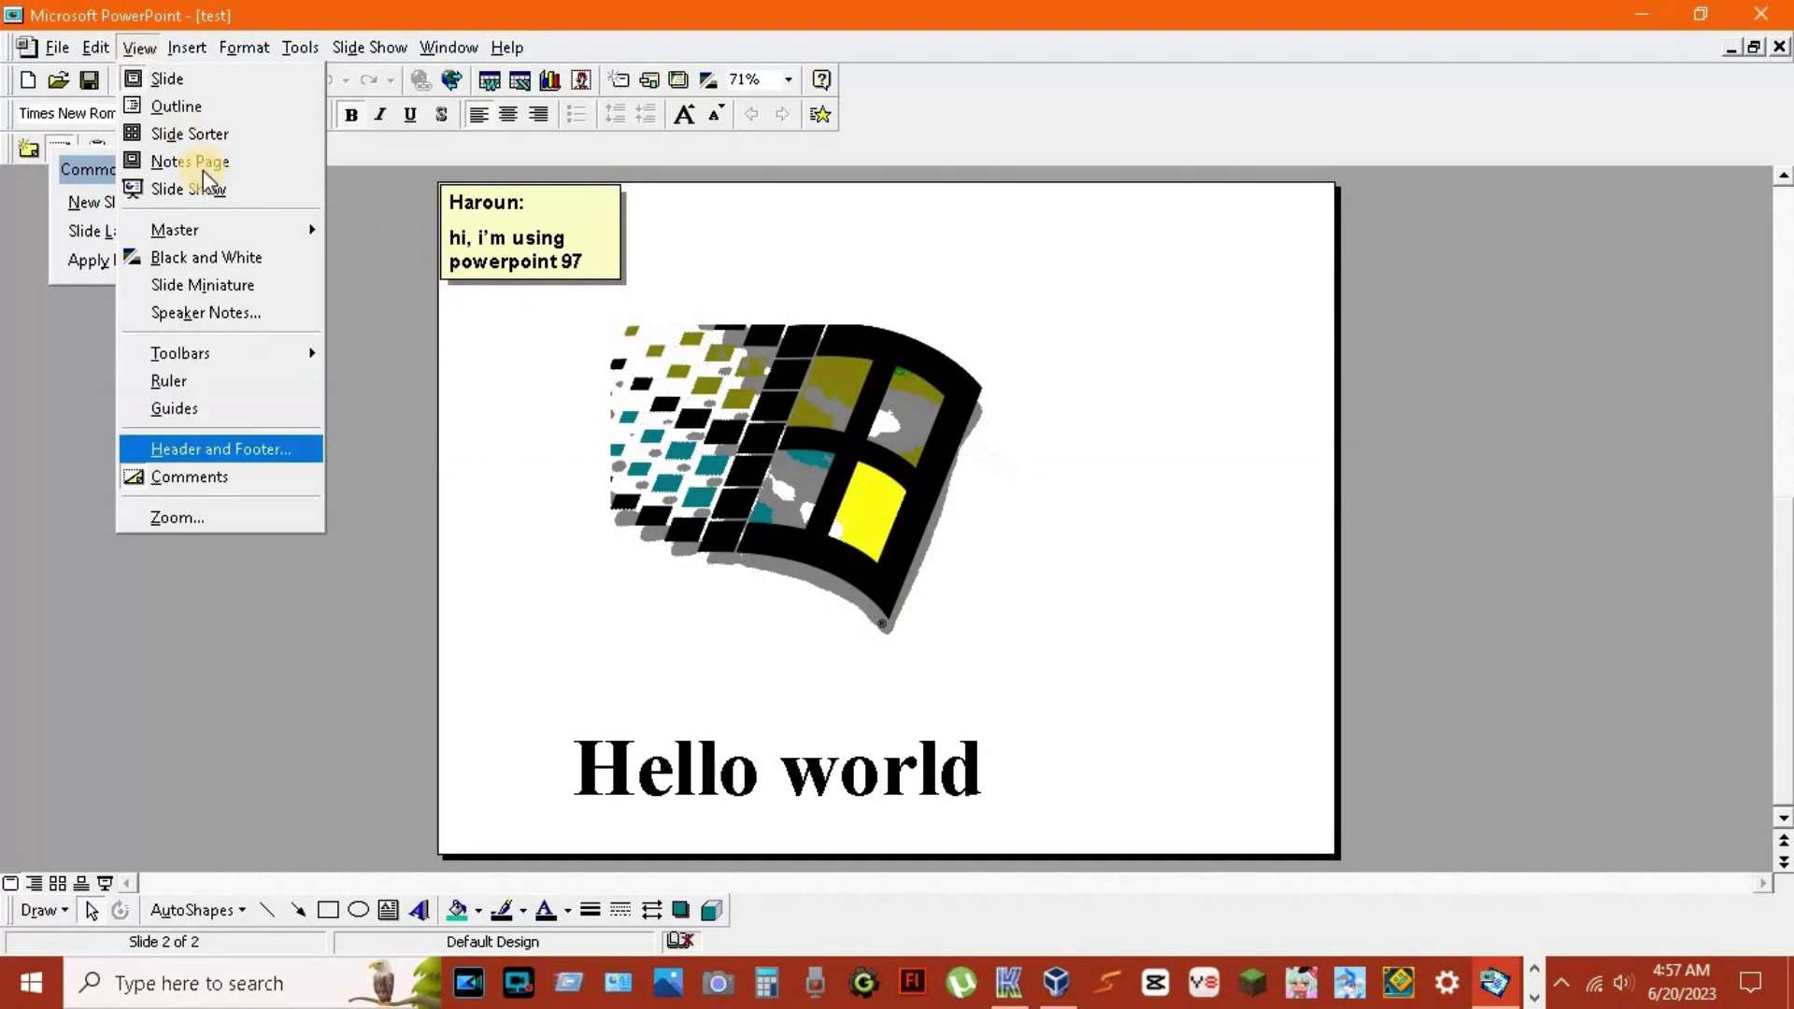
key("Return")
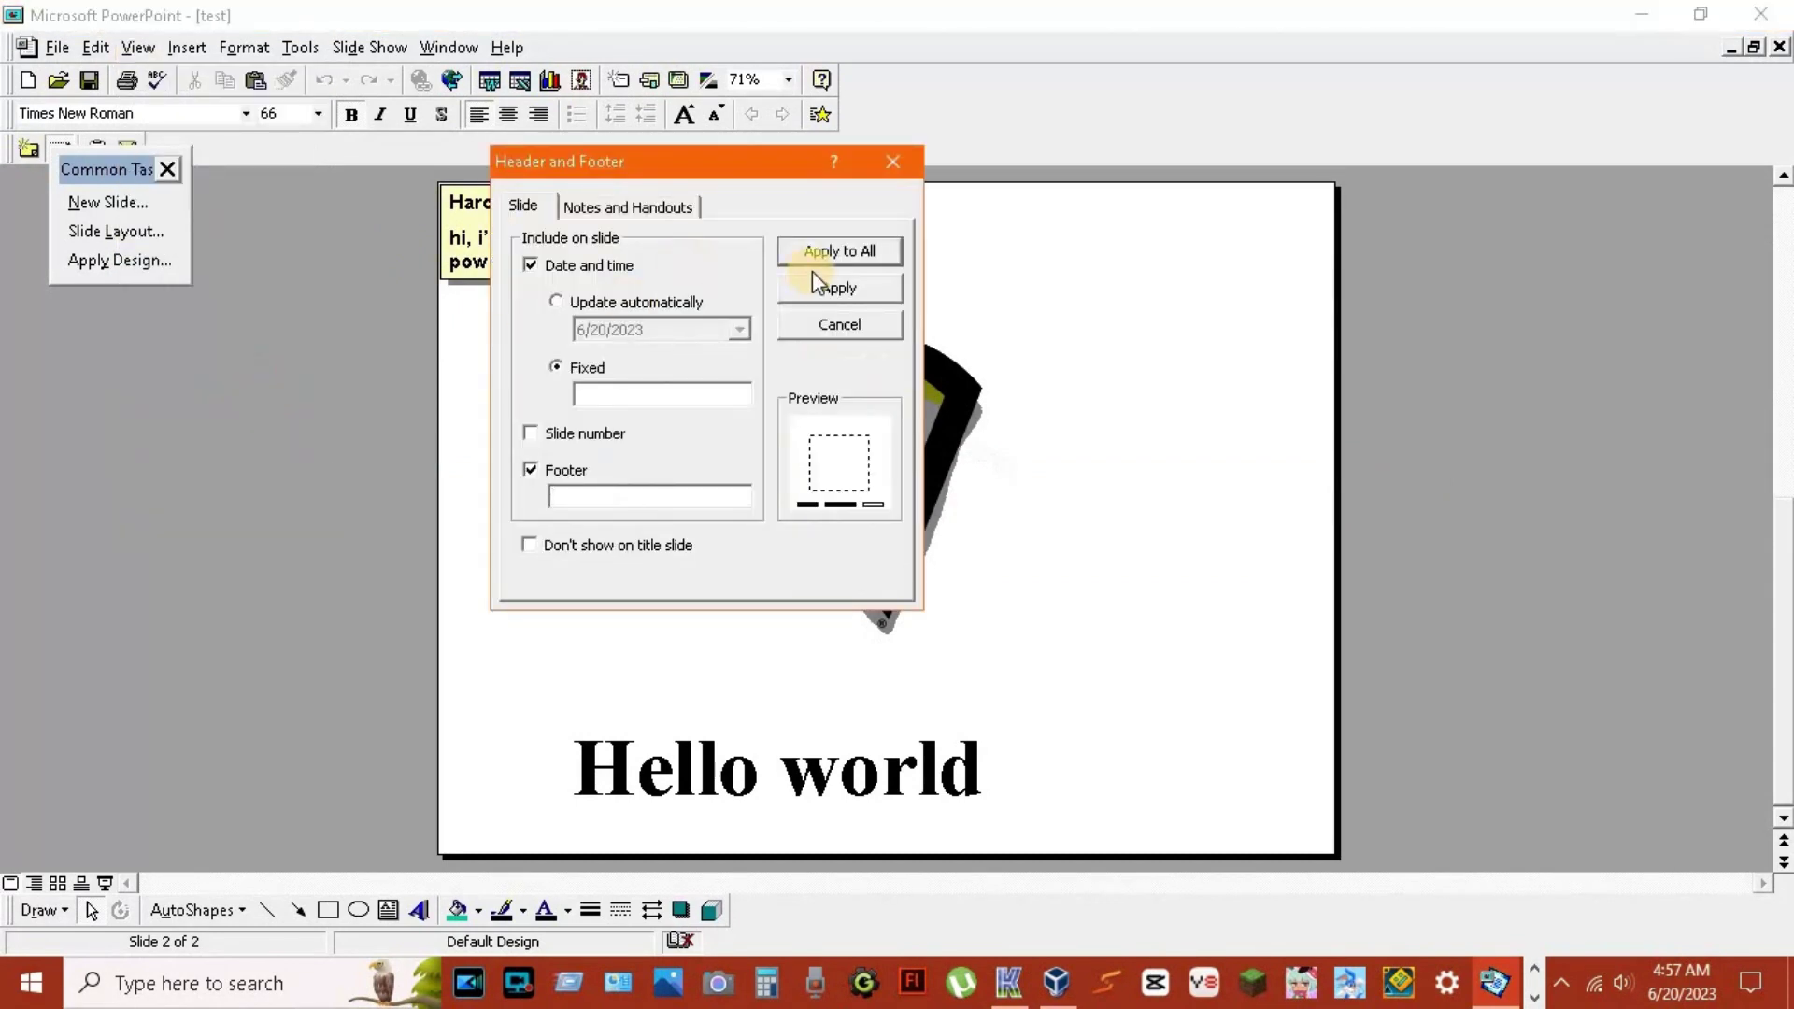
left_click(827, 250)
left_click(856, 460)
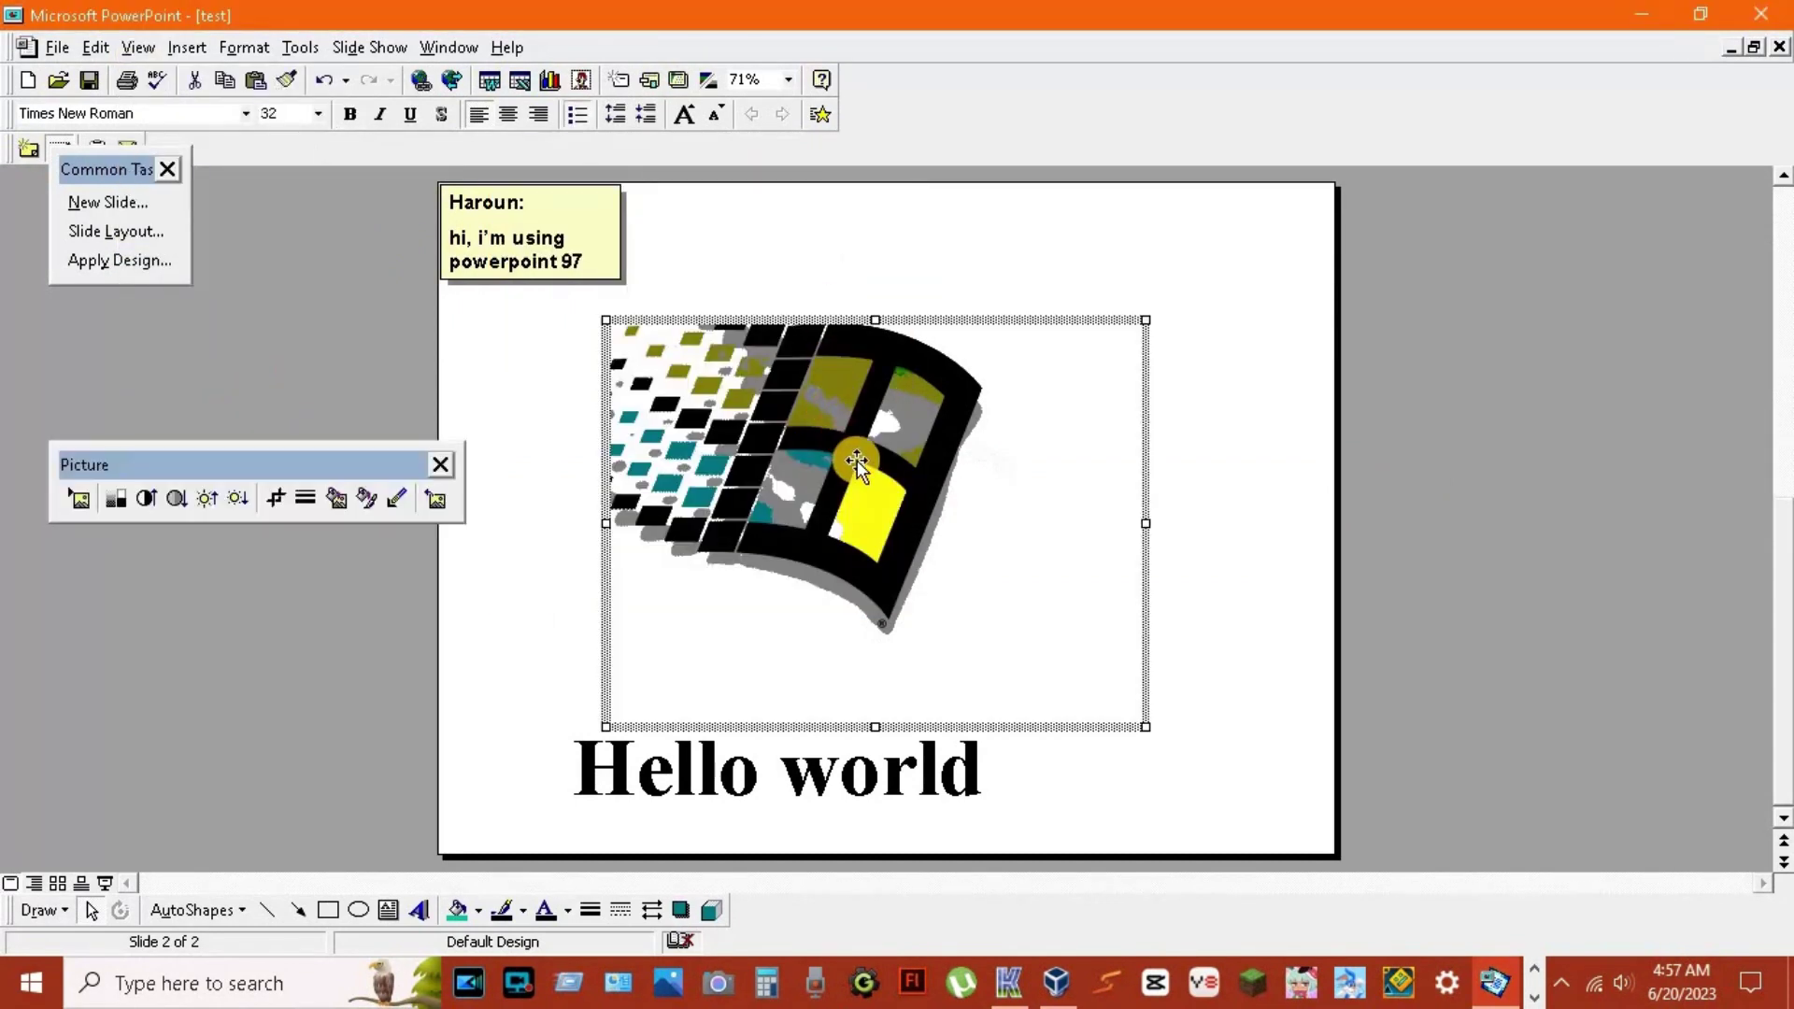
left_click(462, 635)
left_click(139, 47)
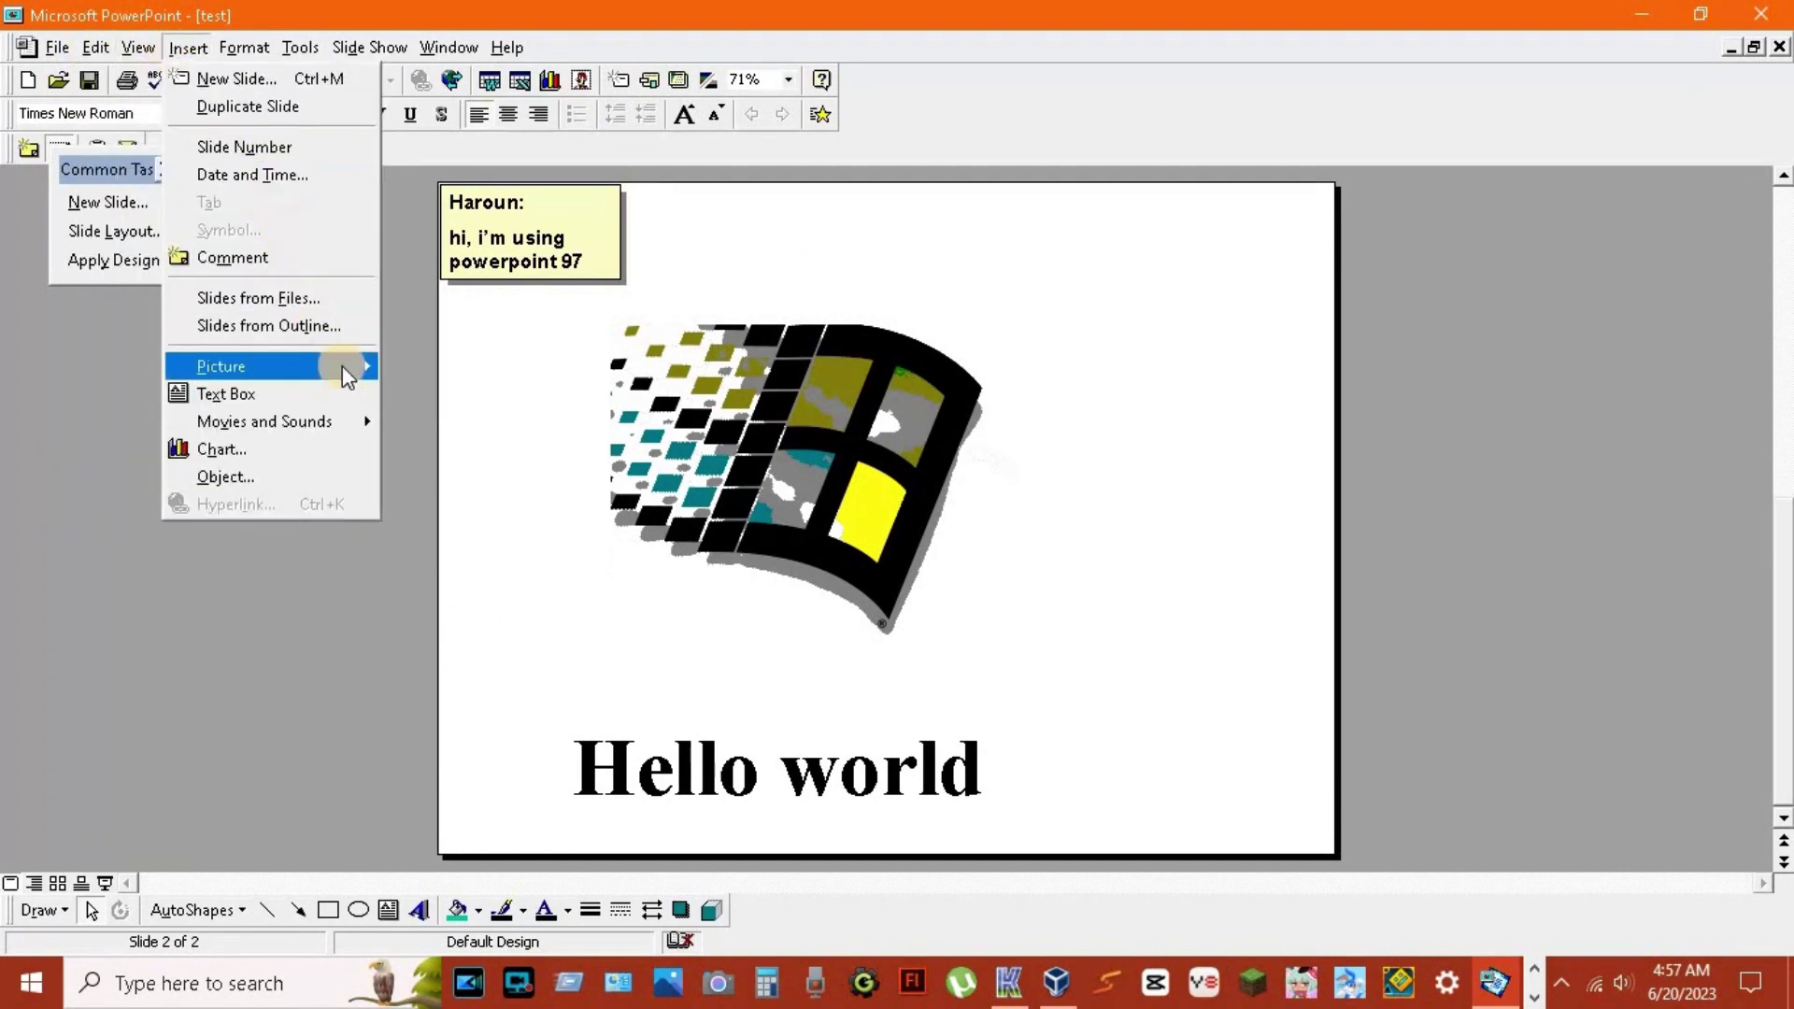
mouse_move(221, 366)
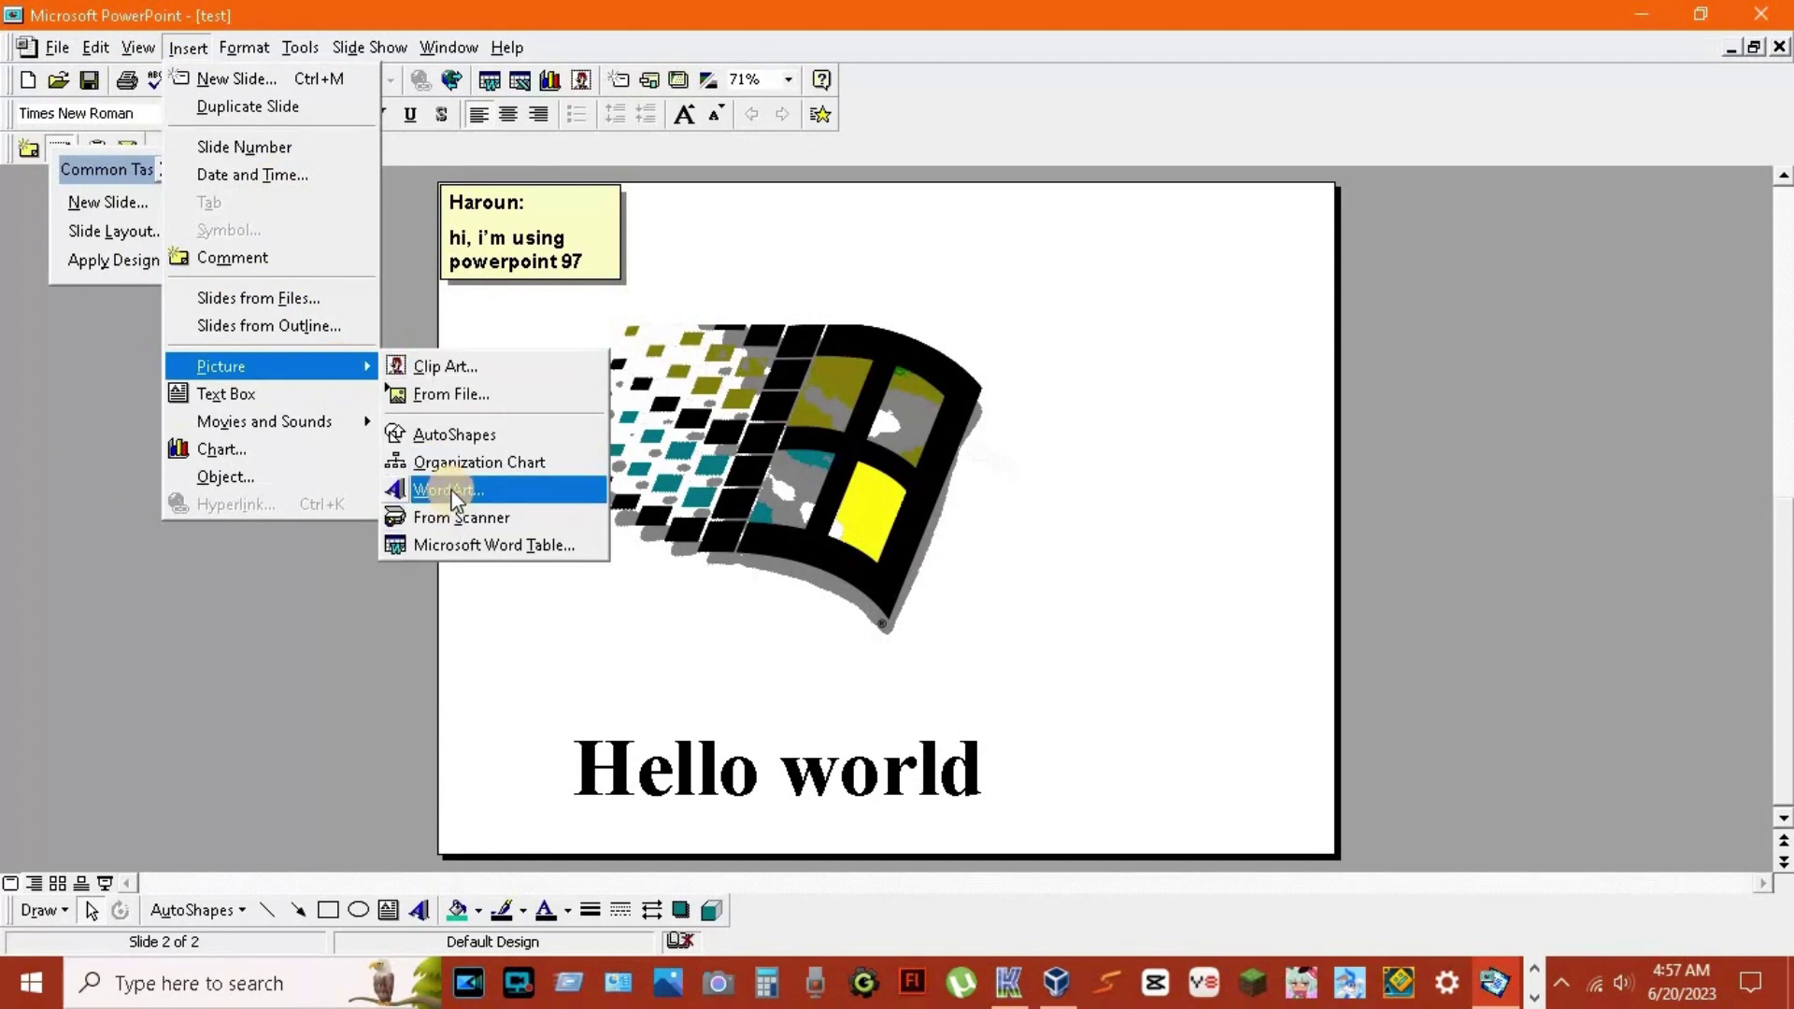
- Draw a green quad arrow from Block Arrows at the slide's top right
left_click(430, 435)
left_click(378, 277)
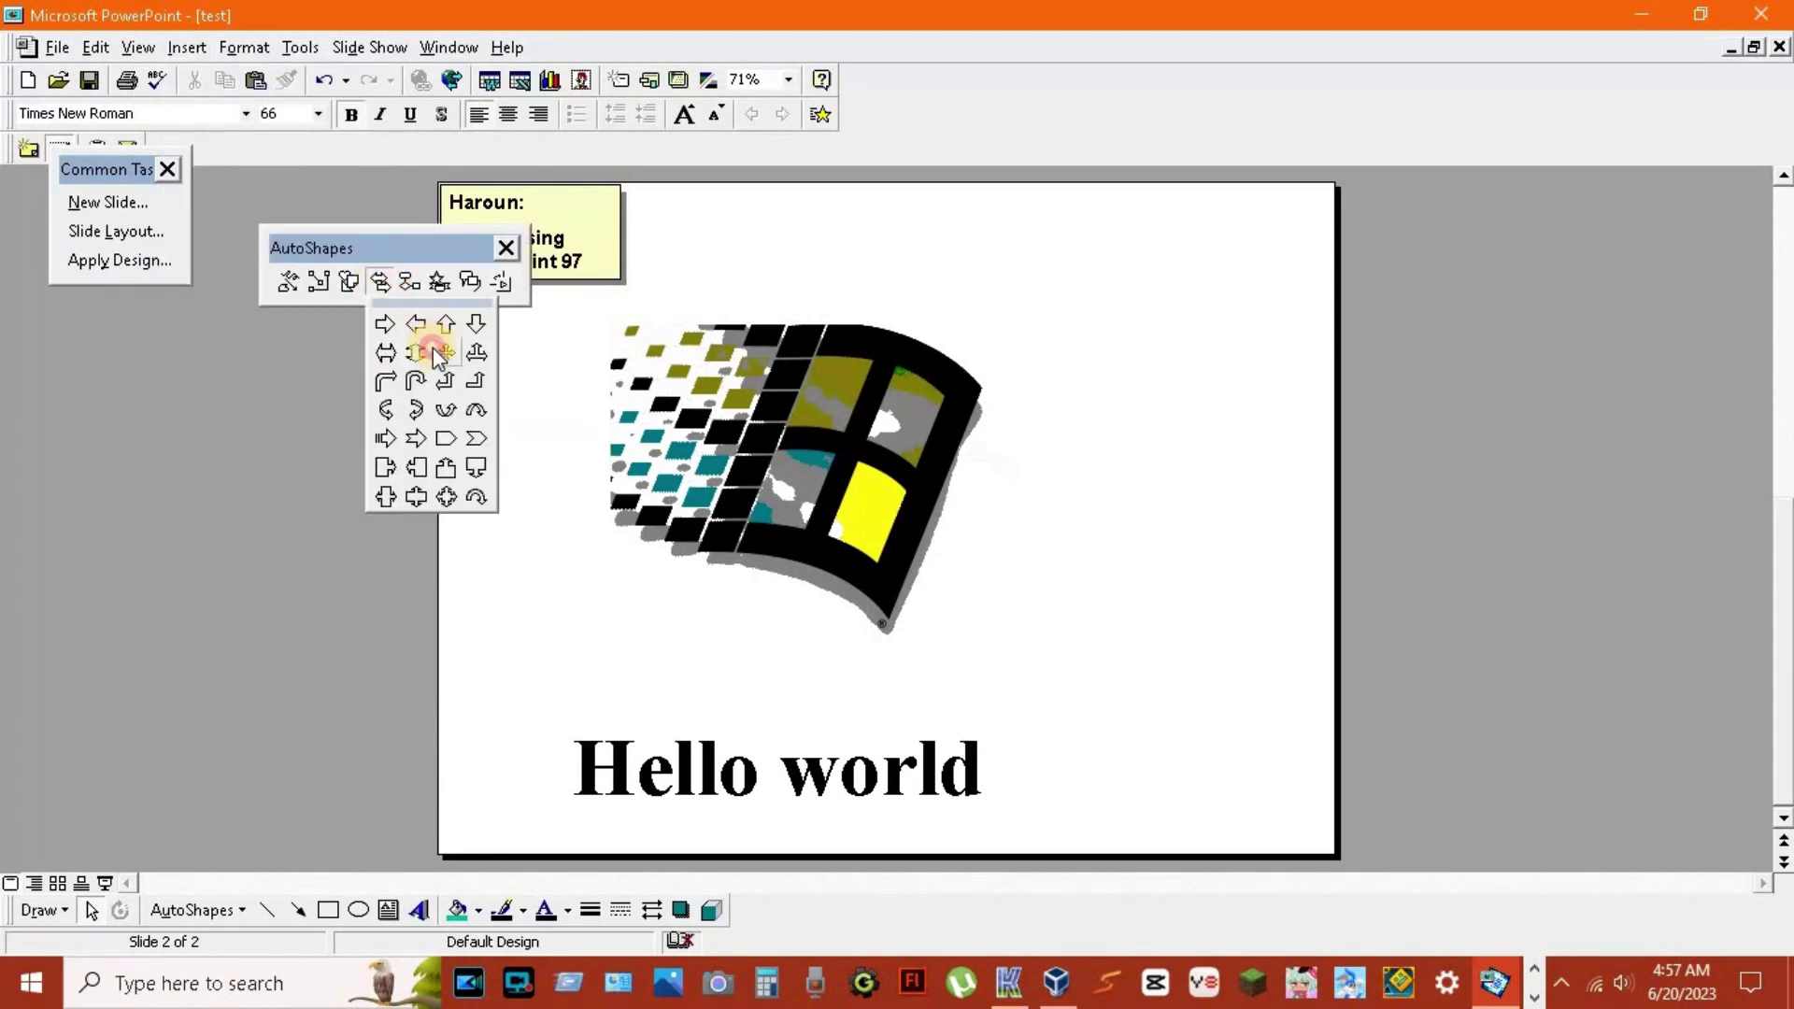
left_click(433, 347)
left_click_drag(1117, 250, 1275, 459)
- Draw an oval callout over the lower left and type 'njj' in it
left_click(469, 284)
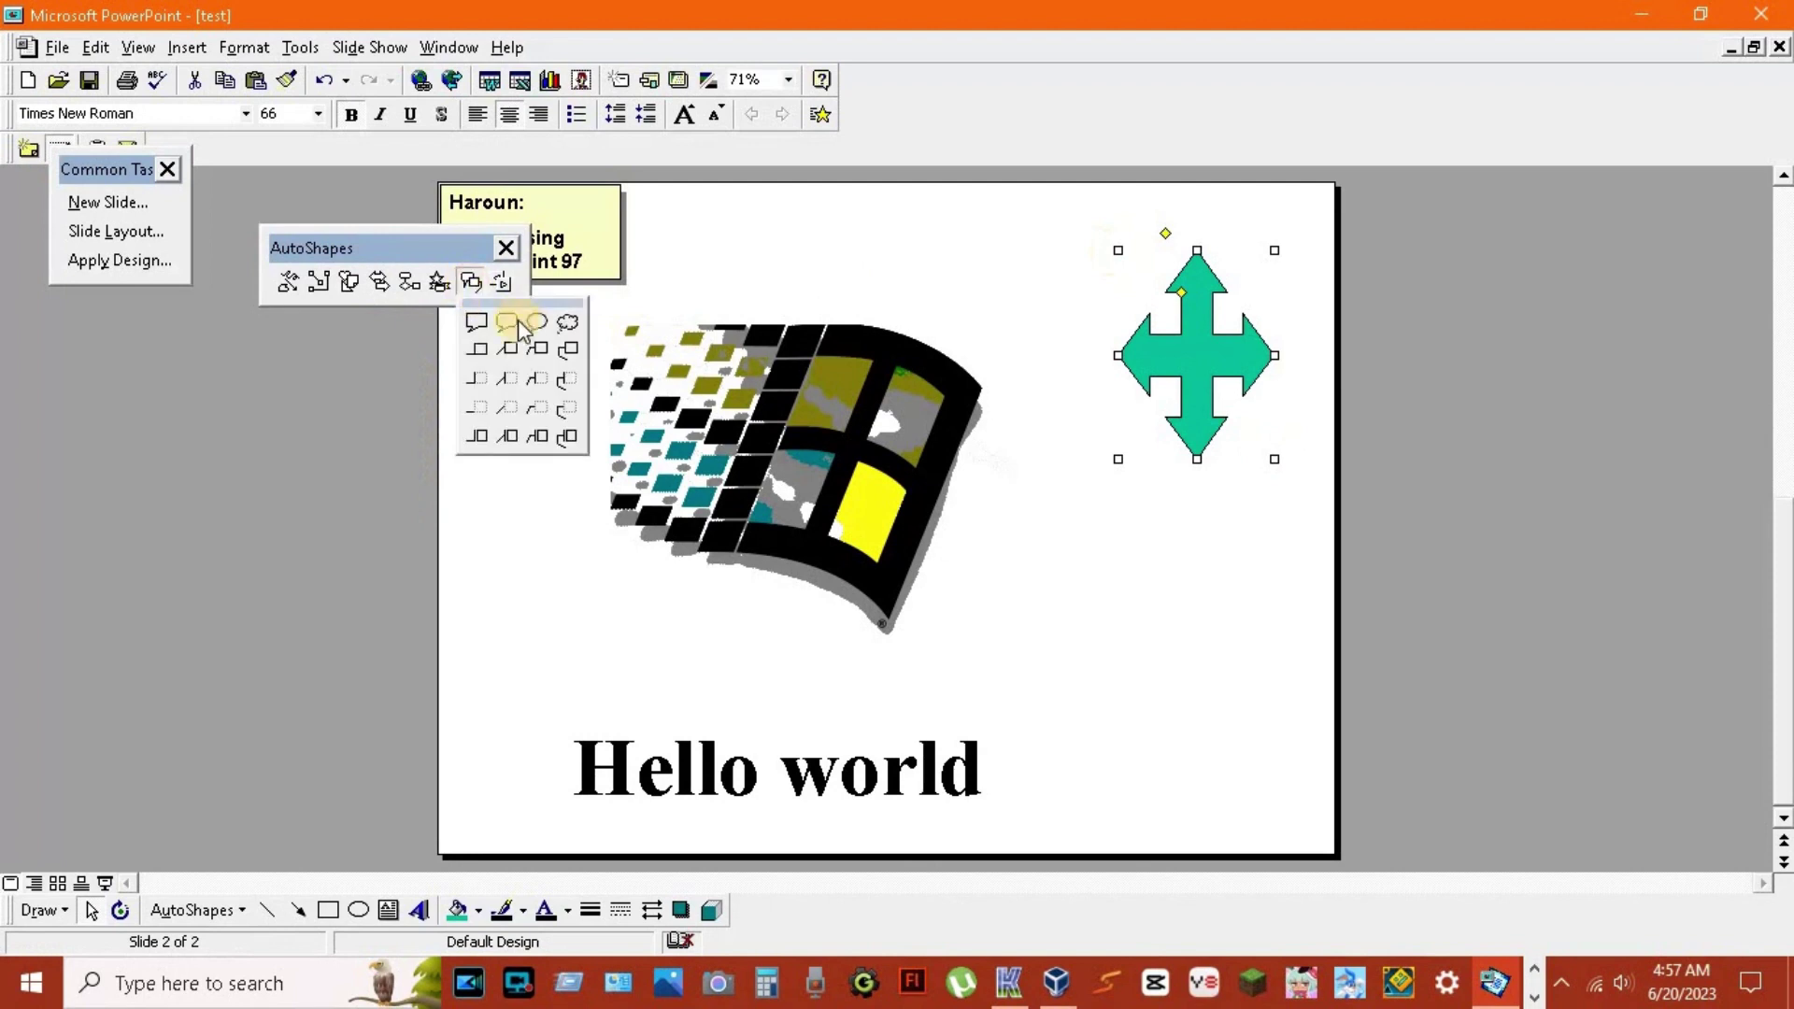
left_click(536, 328)
left_click_drag(492, 573, 719, 748)
type("n")
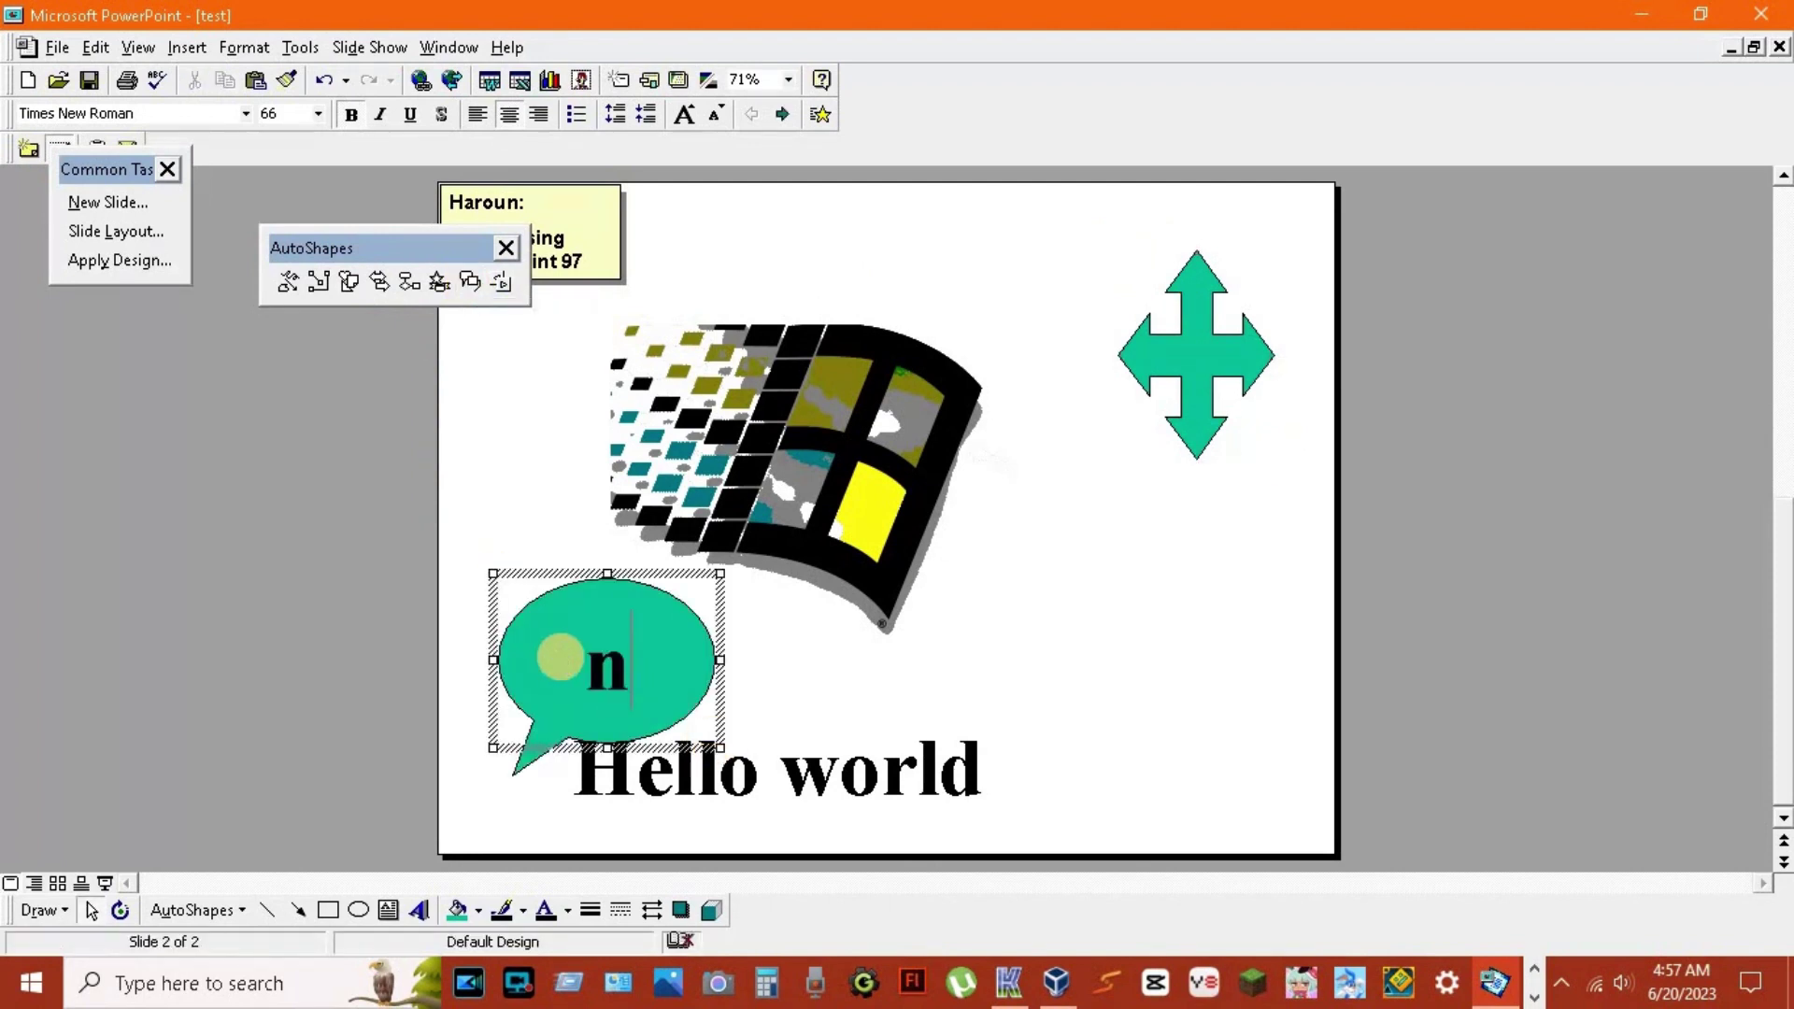
type("jj")
left_click(465, 553)
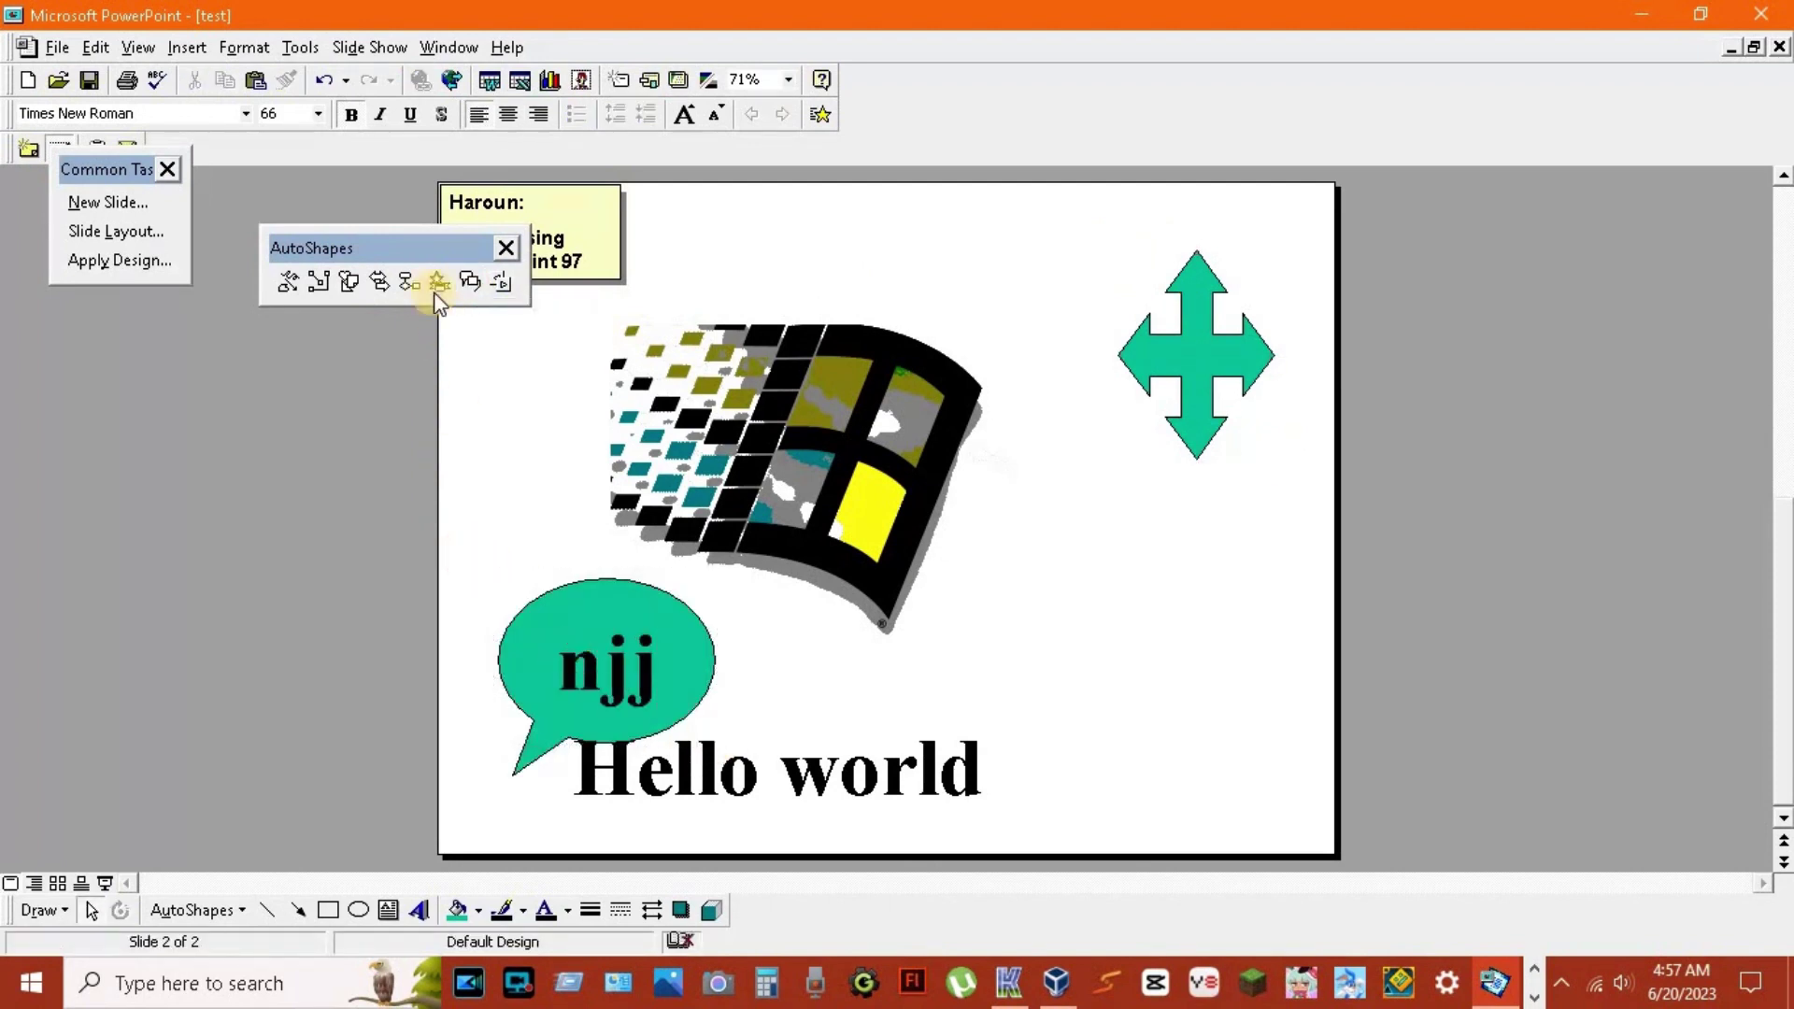
- Draw a diagonal straight line to the right of the Windows logo
left_click(288, 280)
left_click(290, 315)
left_click_drag(1253, 683, 1040, 525)
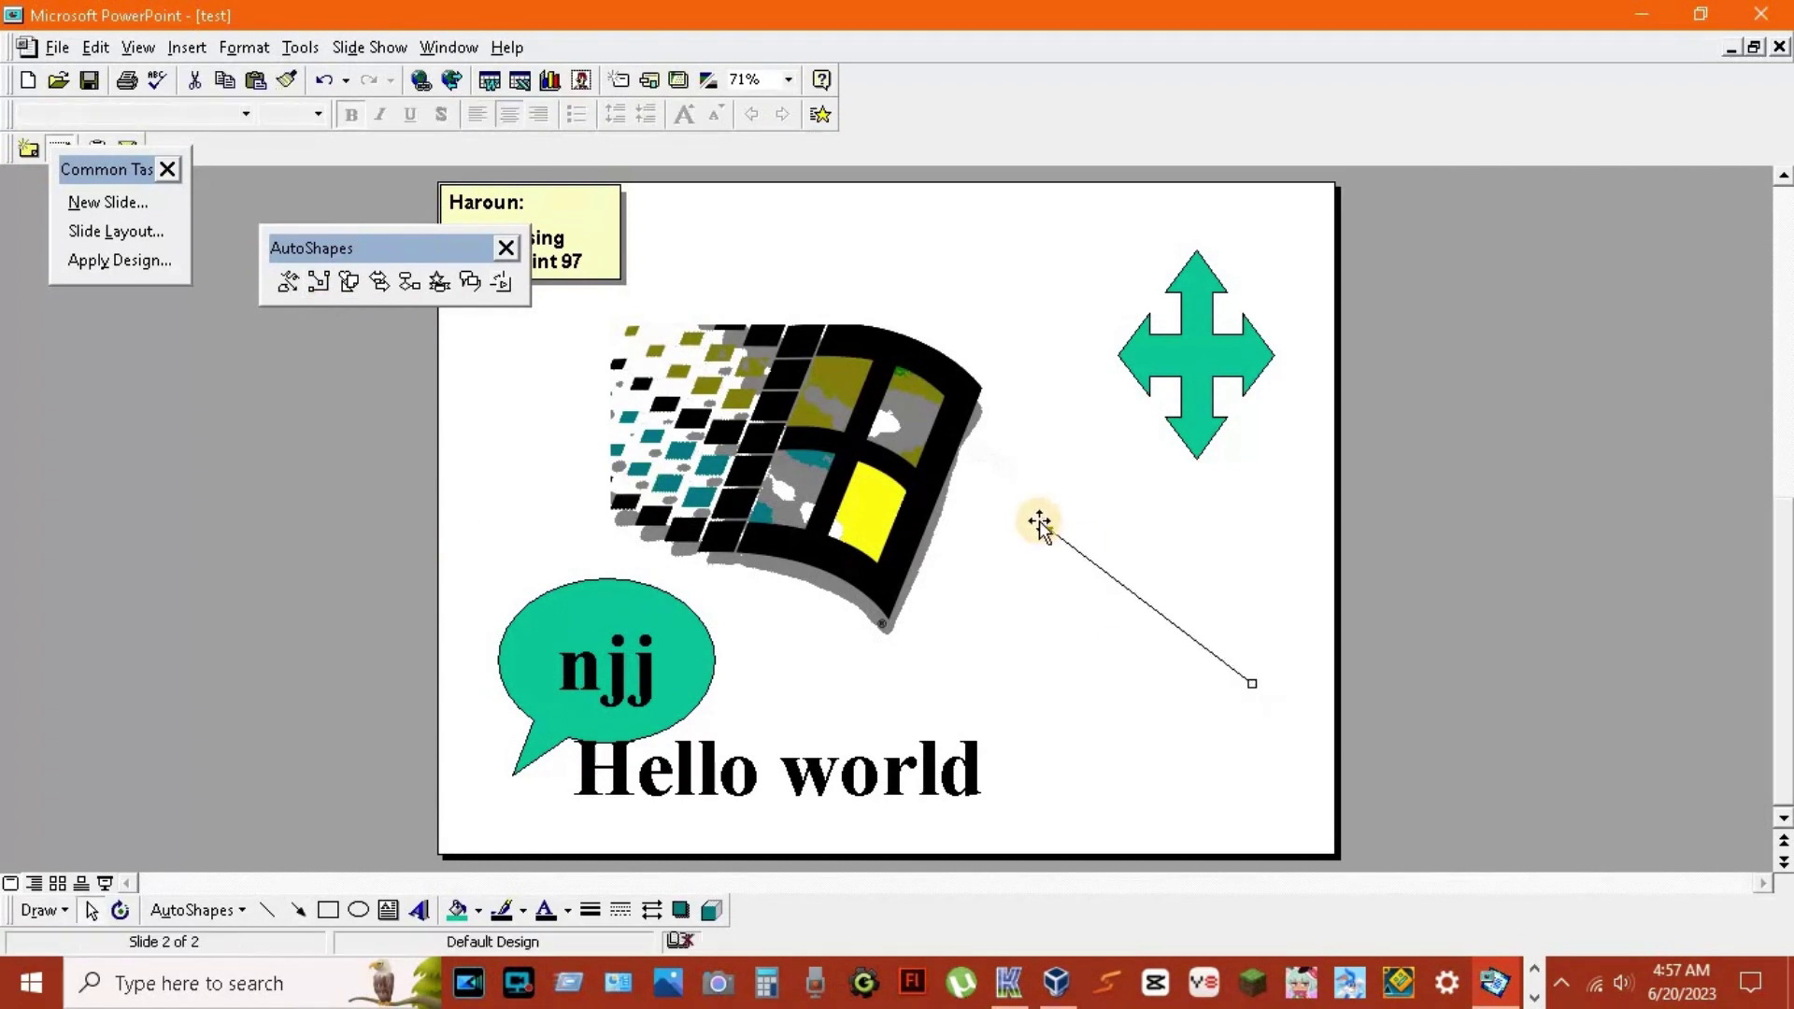
left_click(1074, 586)
left_click(304, 442)
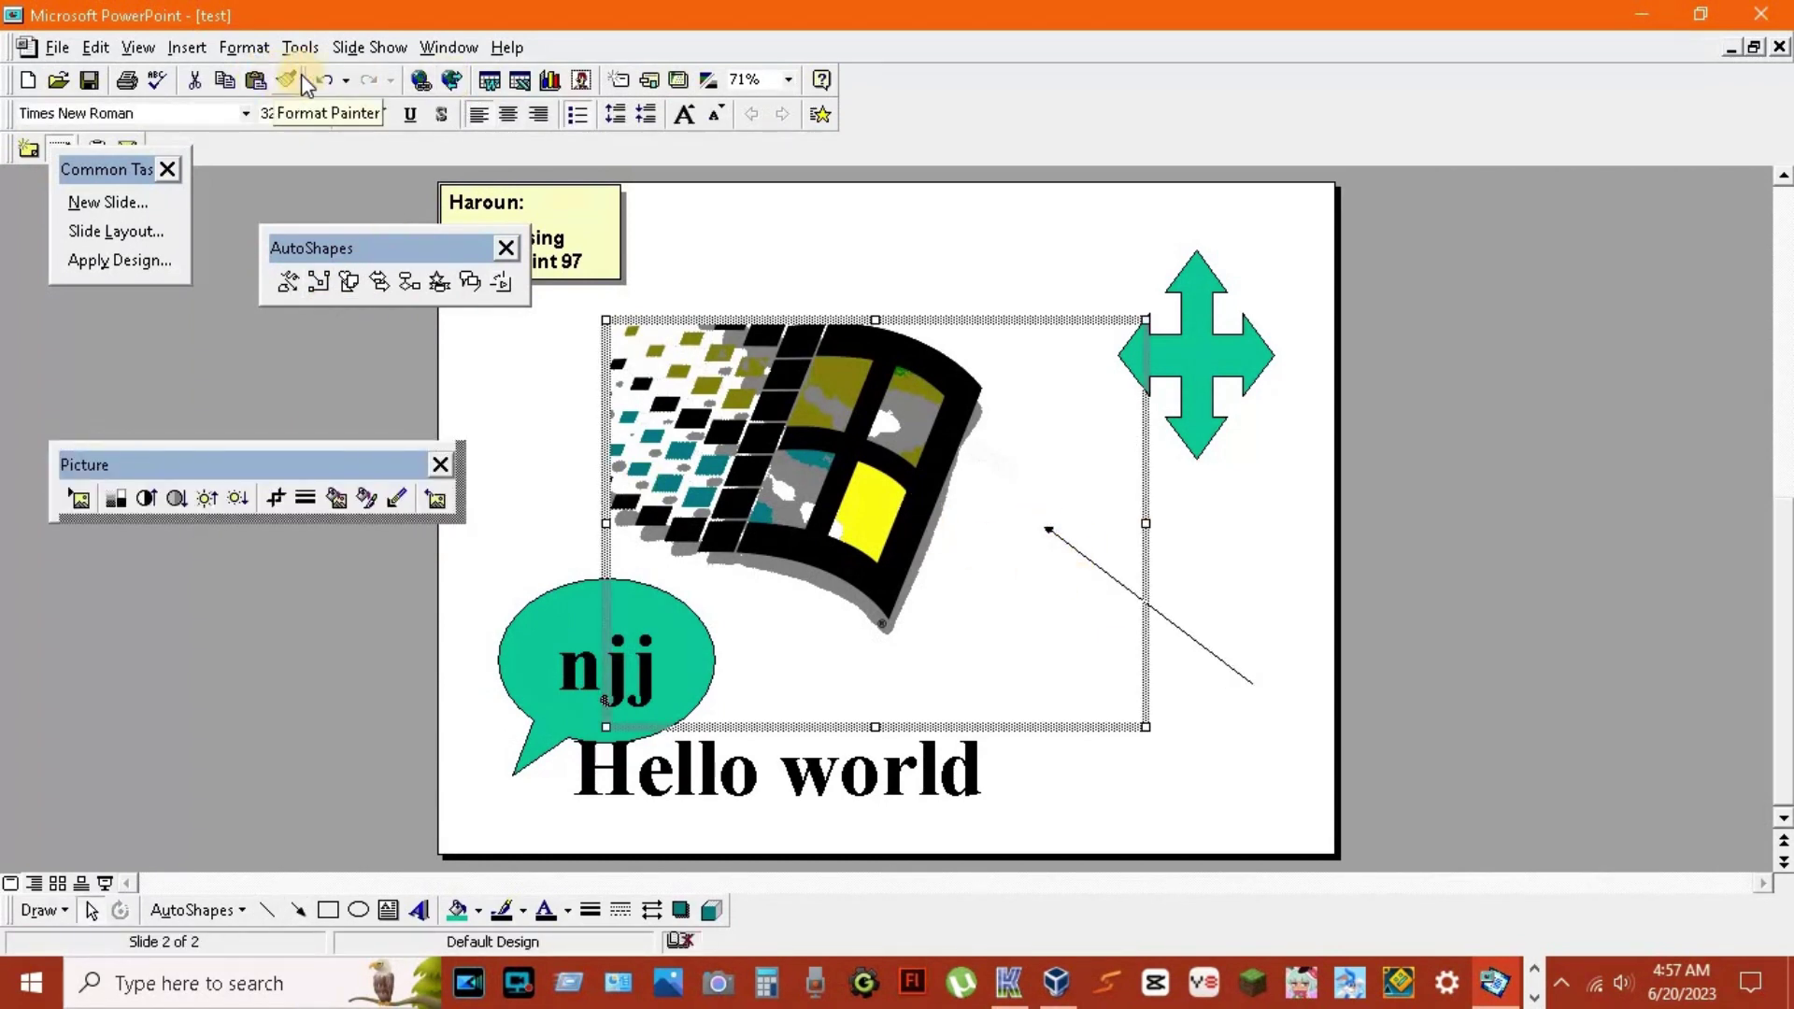
left_click(379, 49)
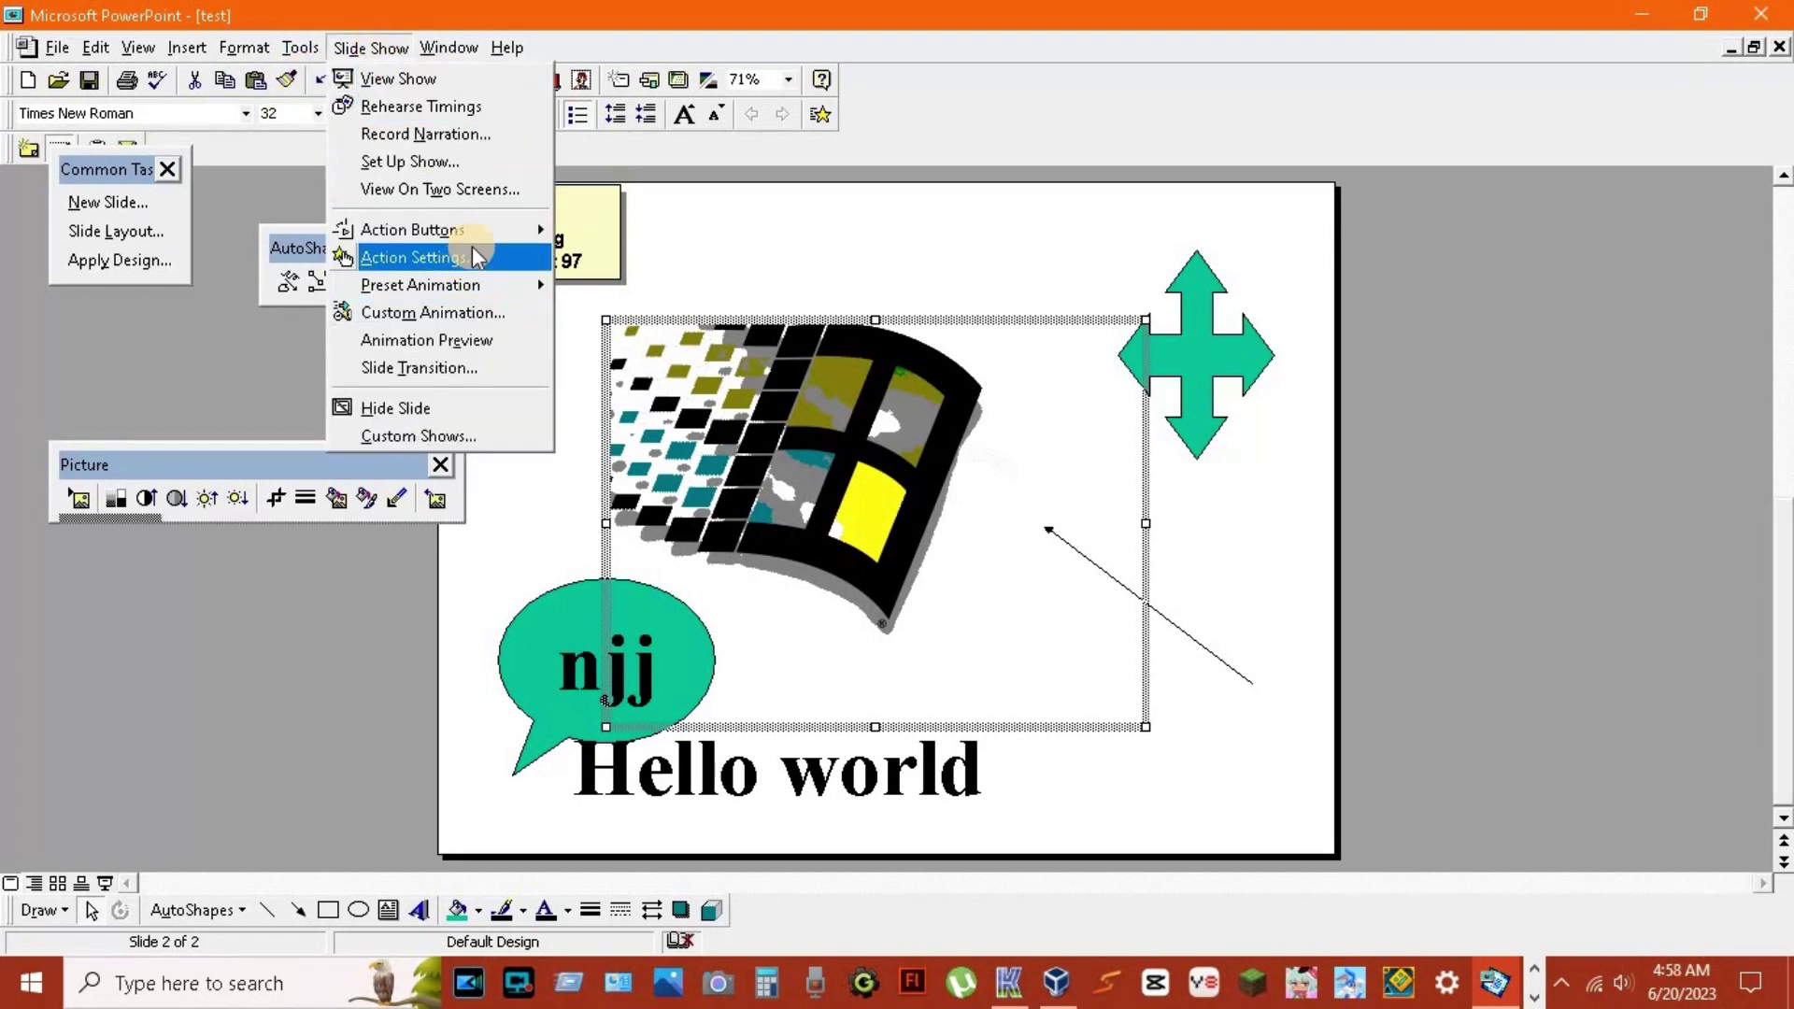
- Draw a Home action button hyperlinked to the blog's URL and move it to the slide's top centre
left_click(592, 240)
left_click(545, 241)
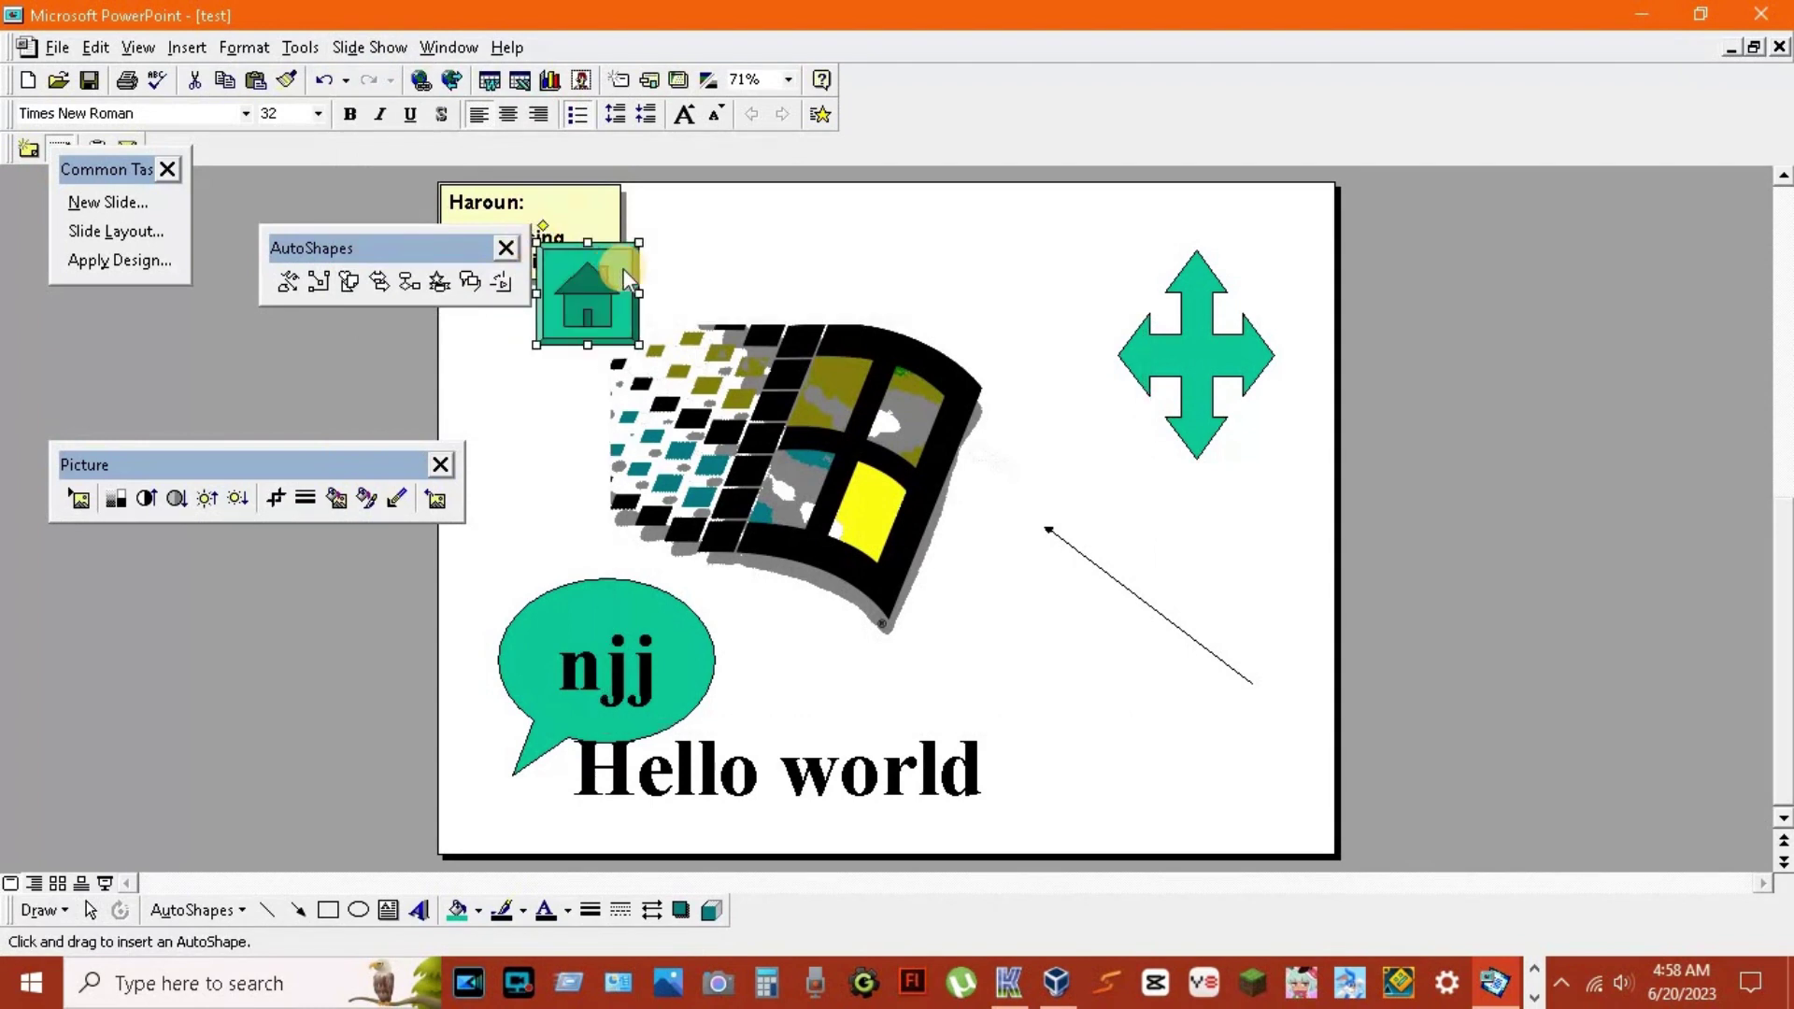
left_click(673, 273)
left_click(723, 440)
type("haroun-haeder.blogspot.com")
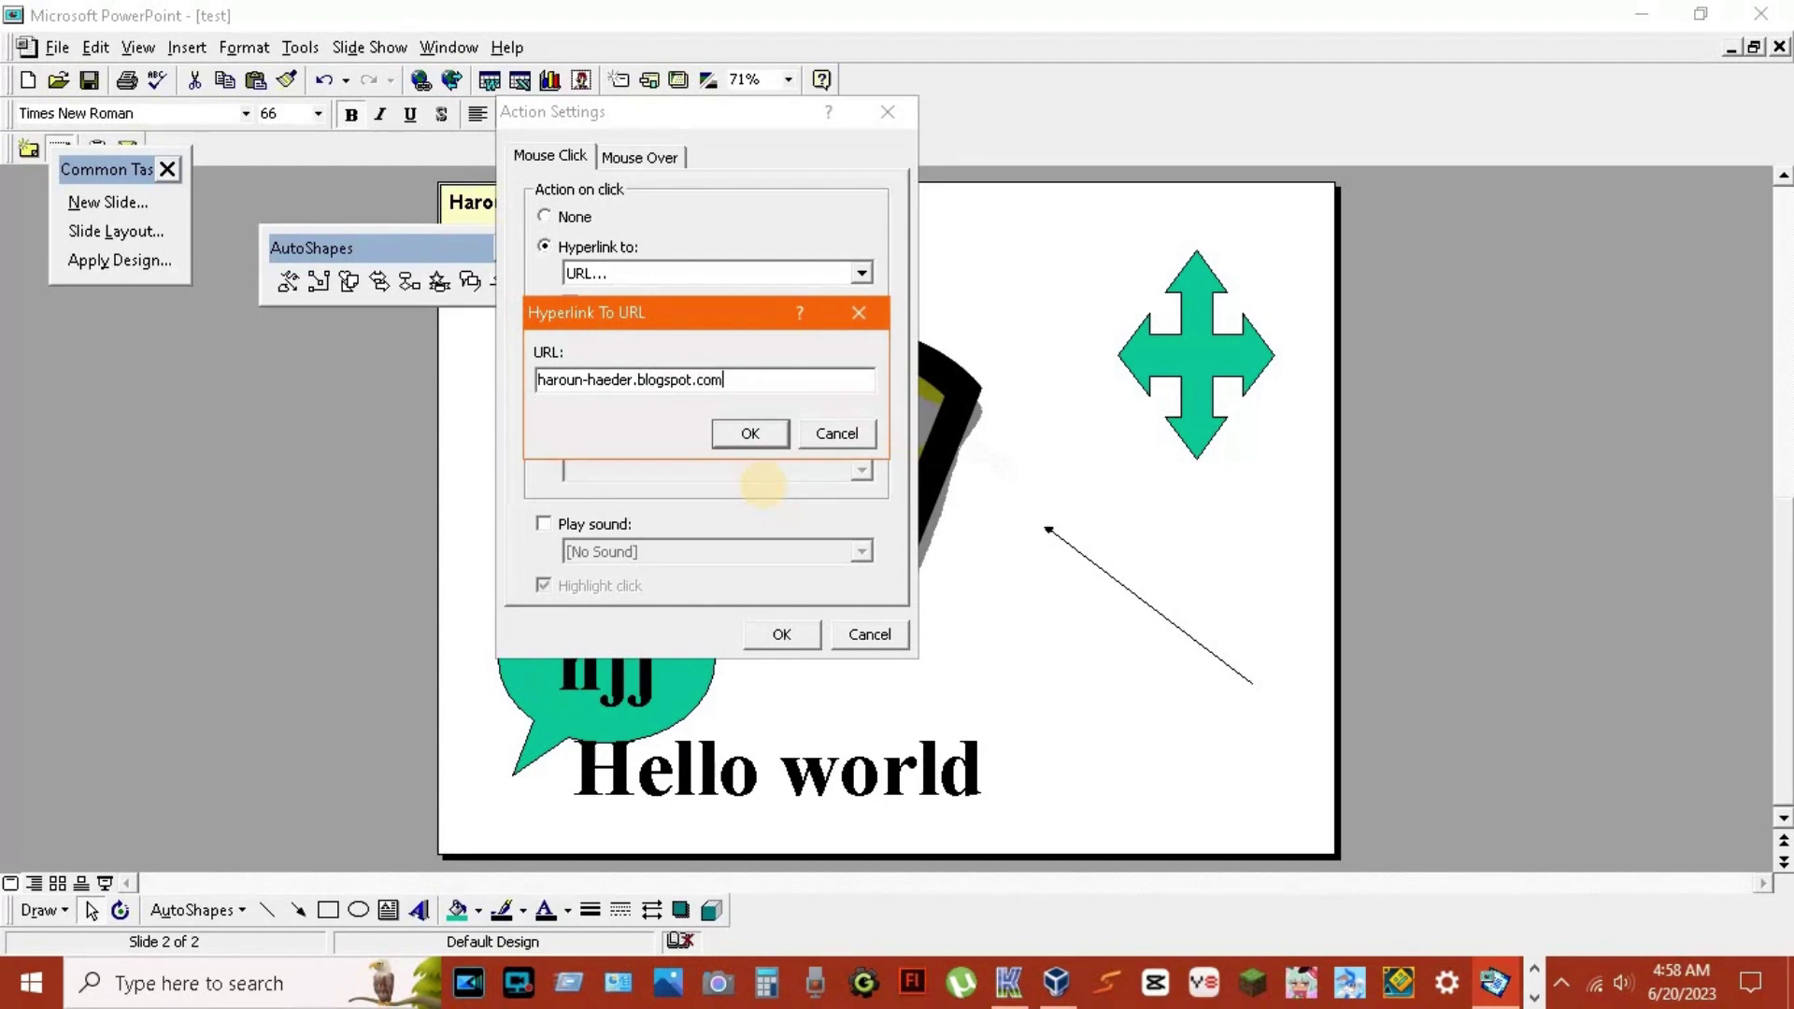
left_click(759, 434)
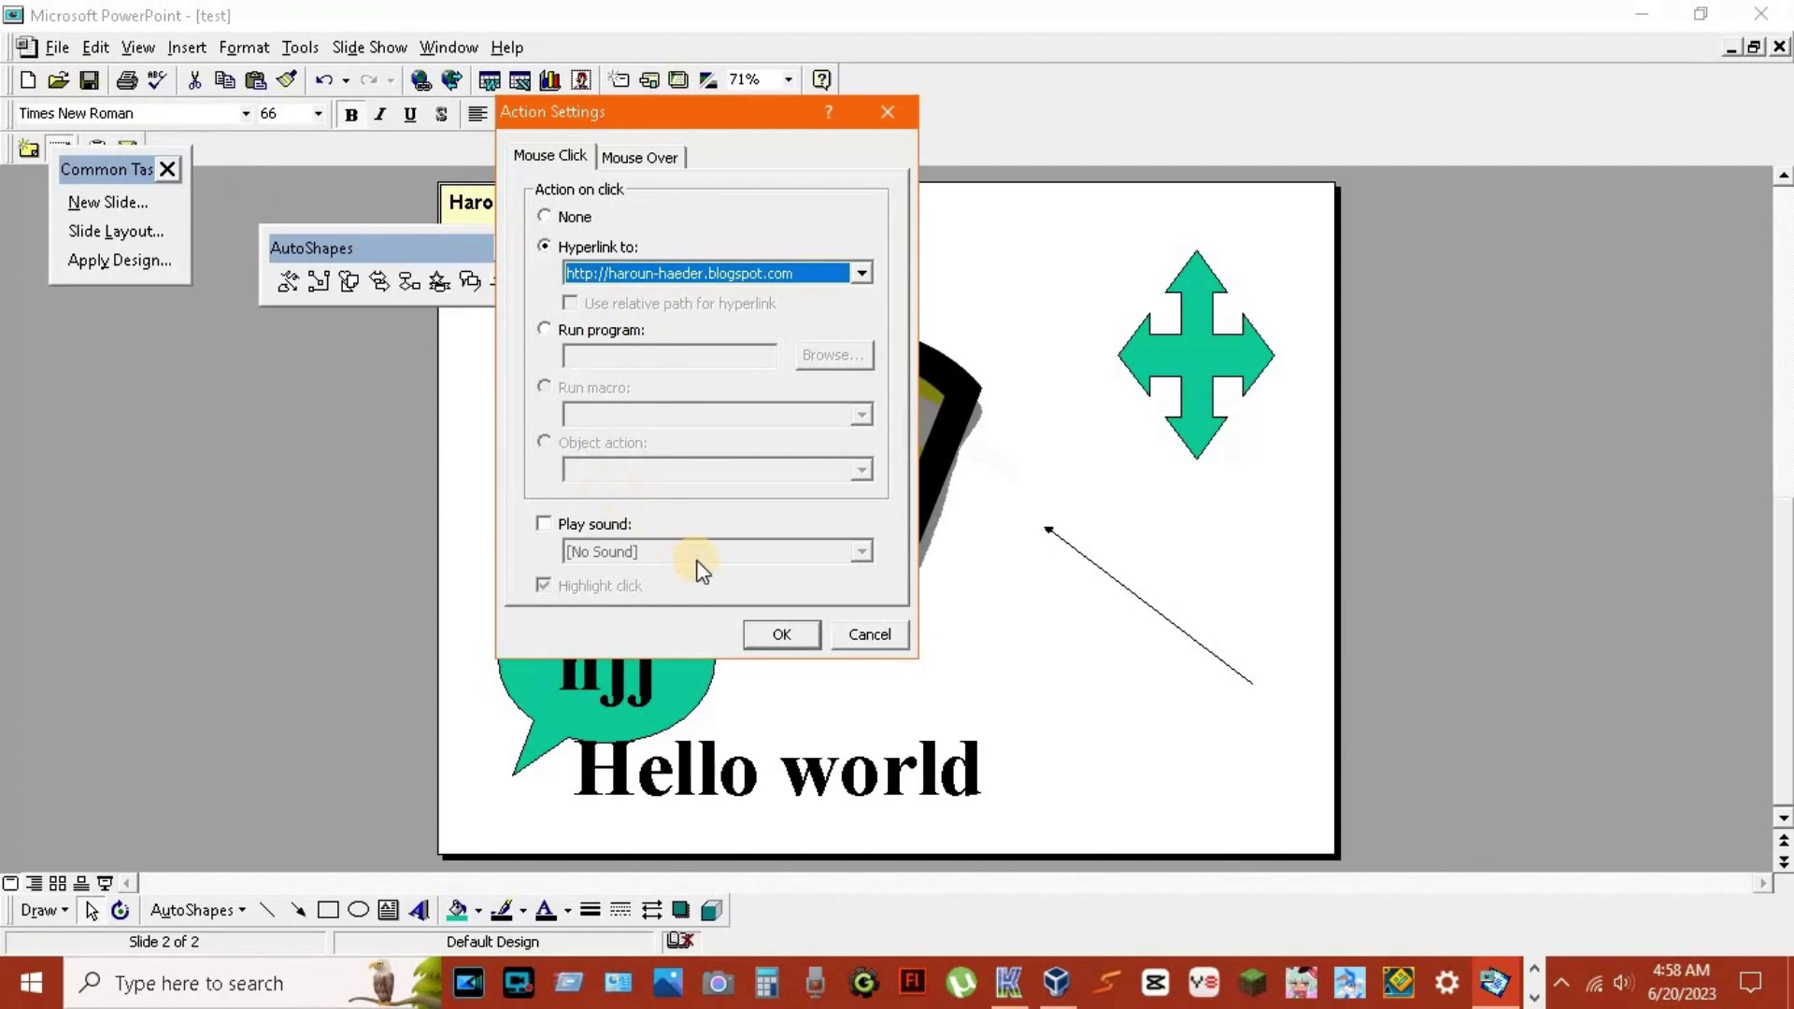
left_click(781, 633)
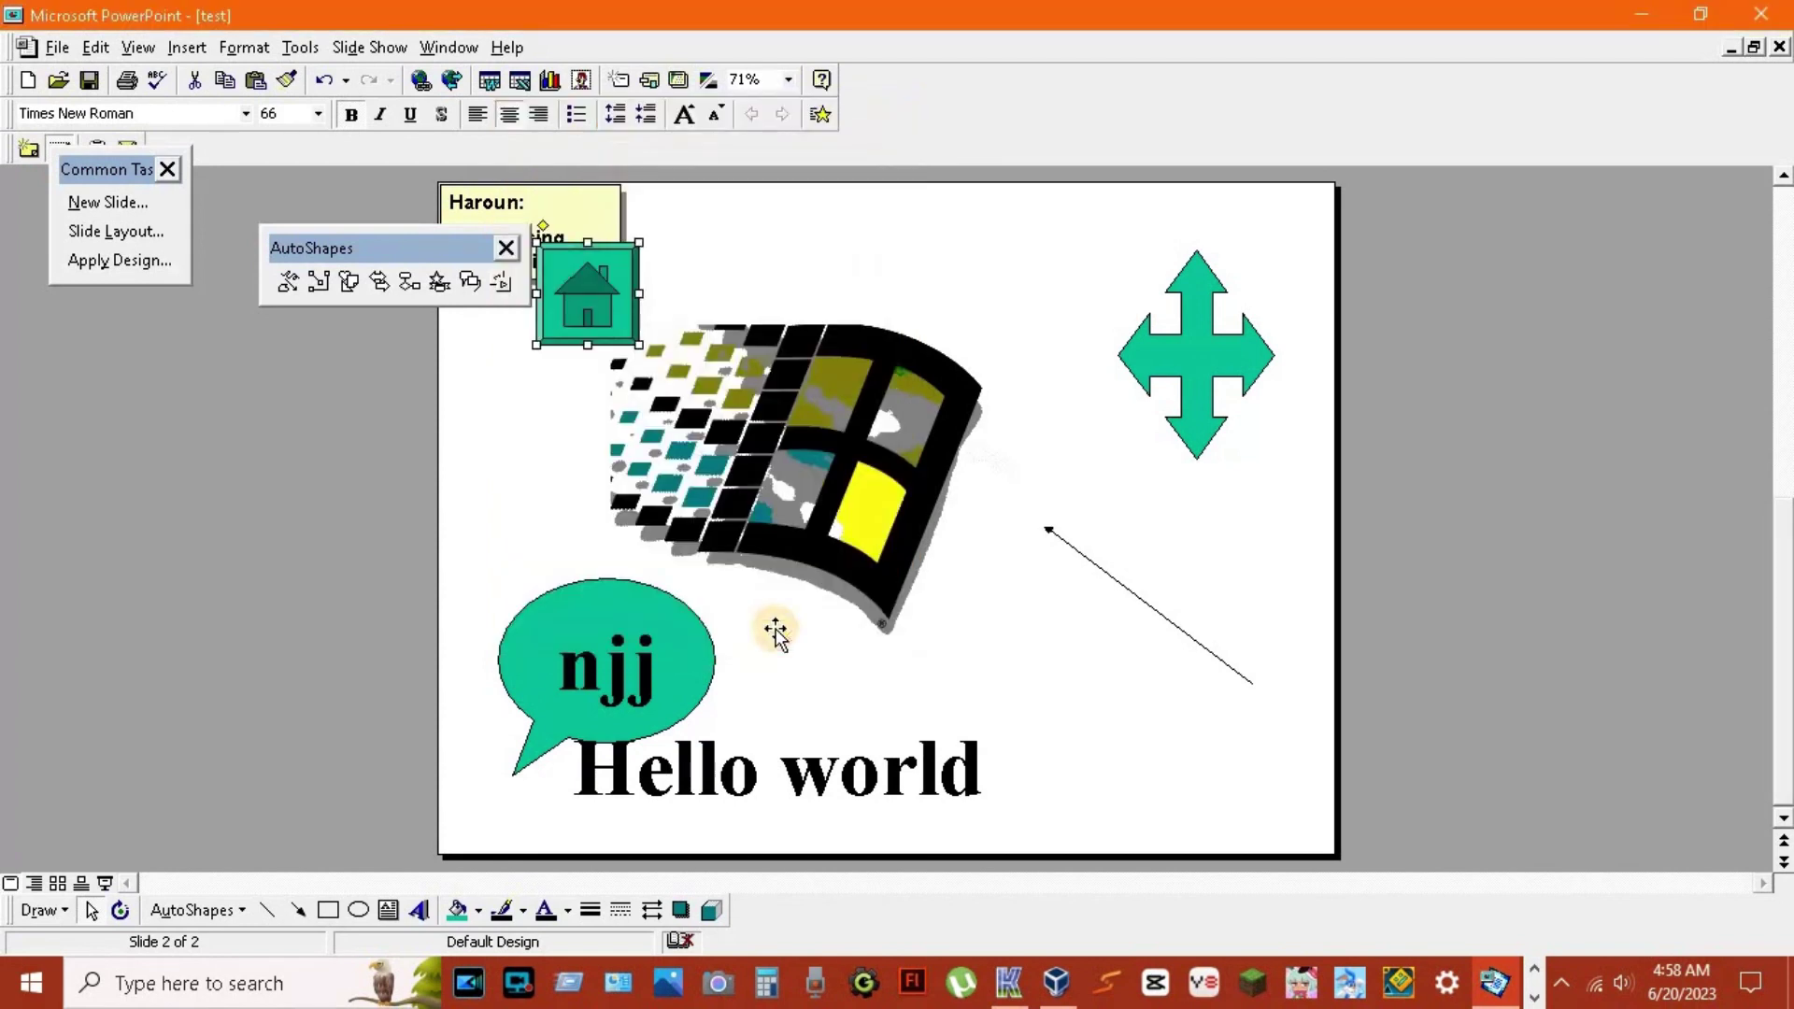
left_click_drag(585, 280, 941, 221)
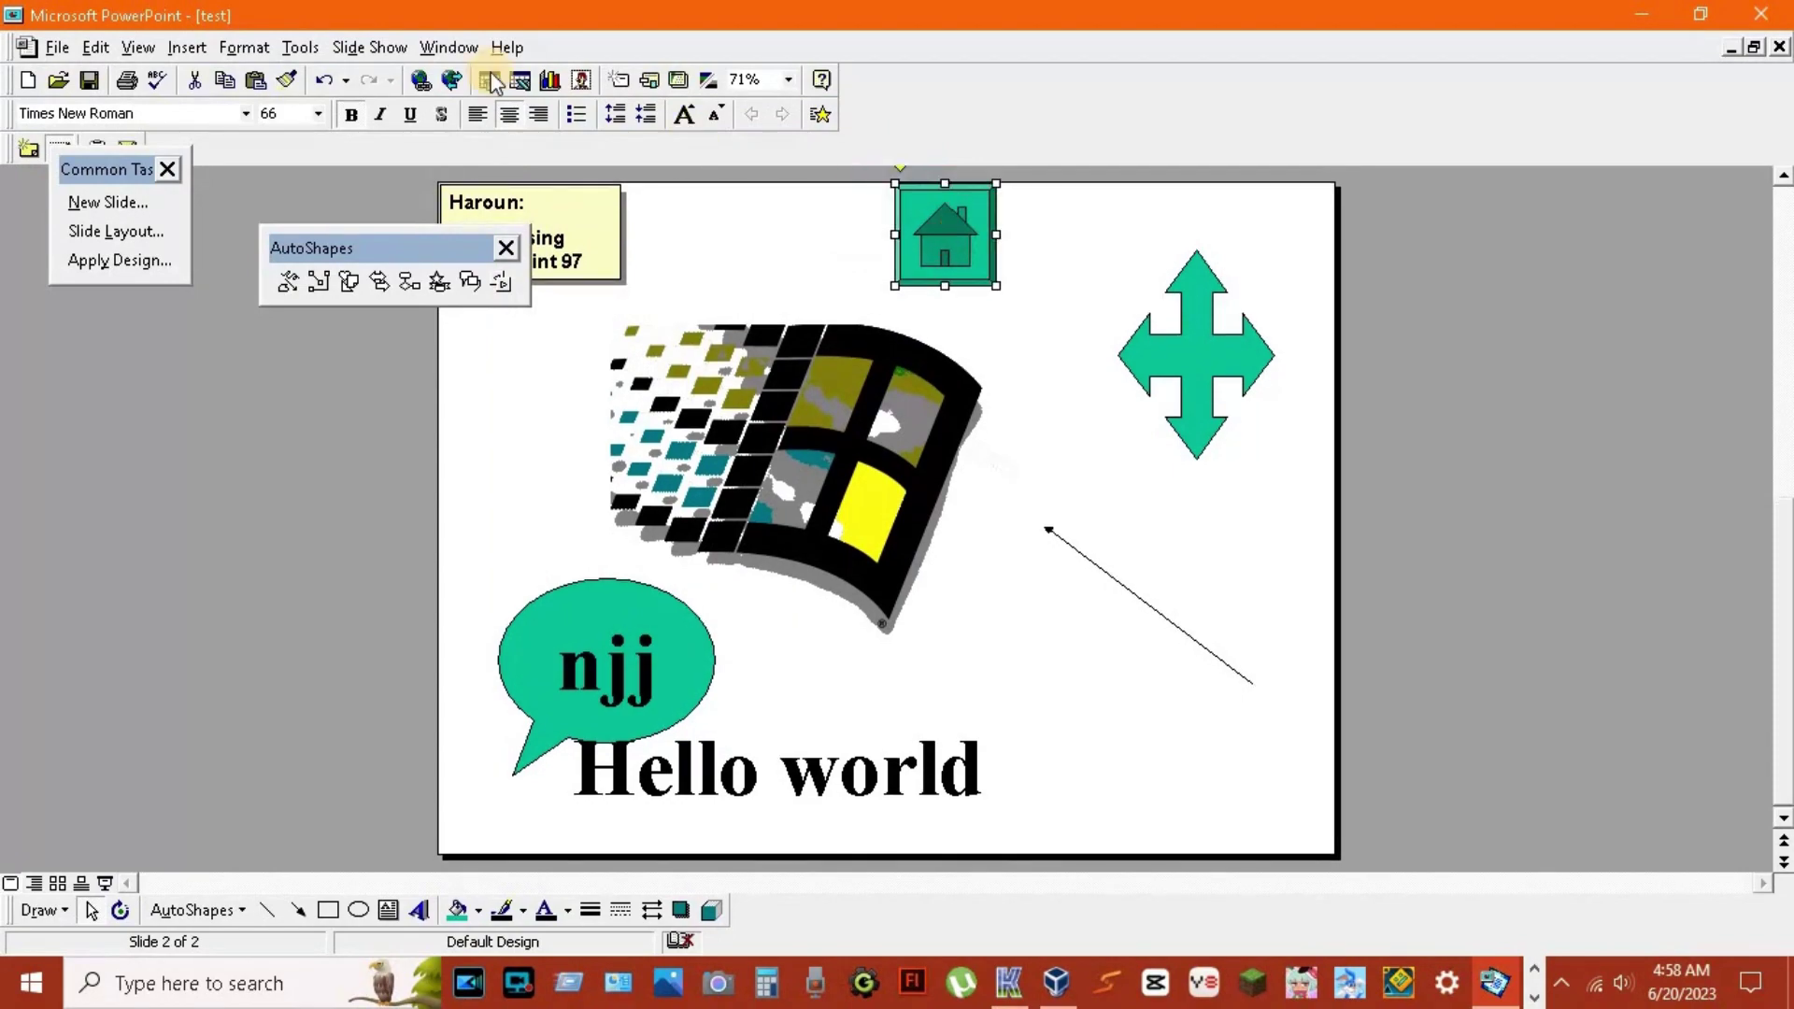
- Start the slide show and follow the Home button's hyperlink from its shortcut menu
left_click(369, 47)
left_click(388, 76)
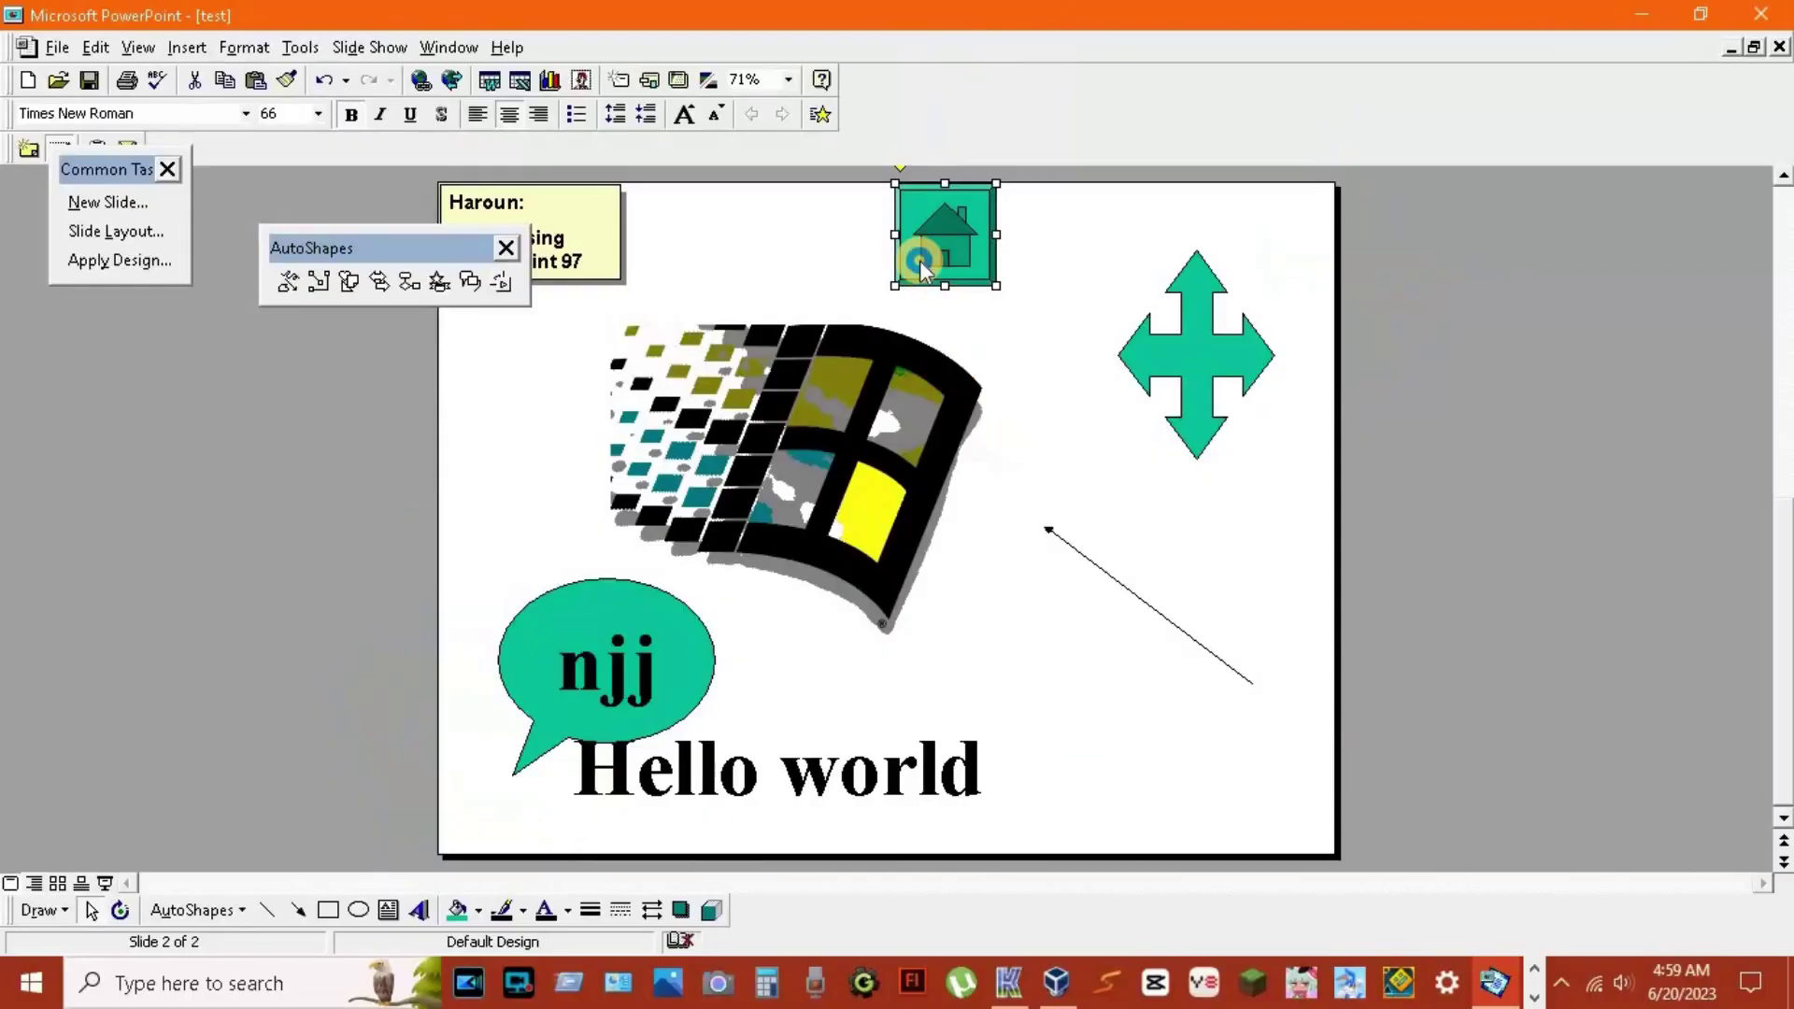
right_click(919, 262)
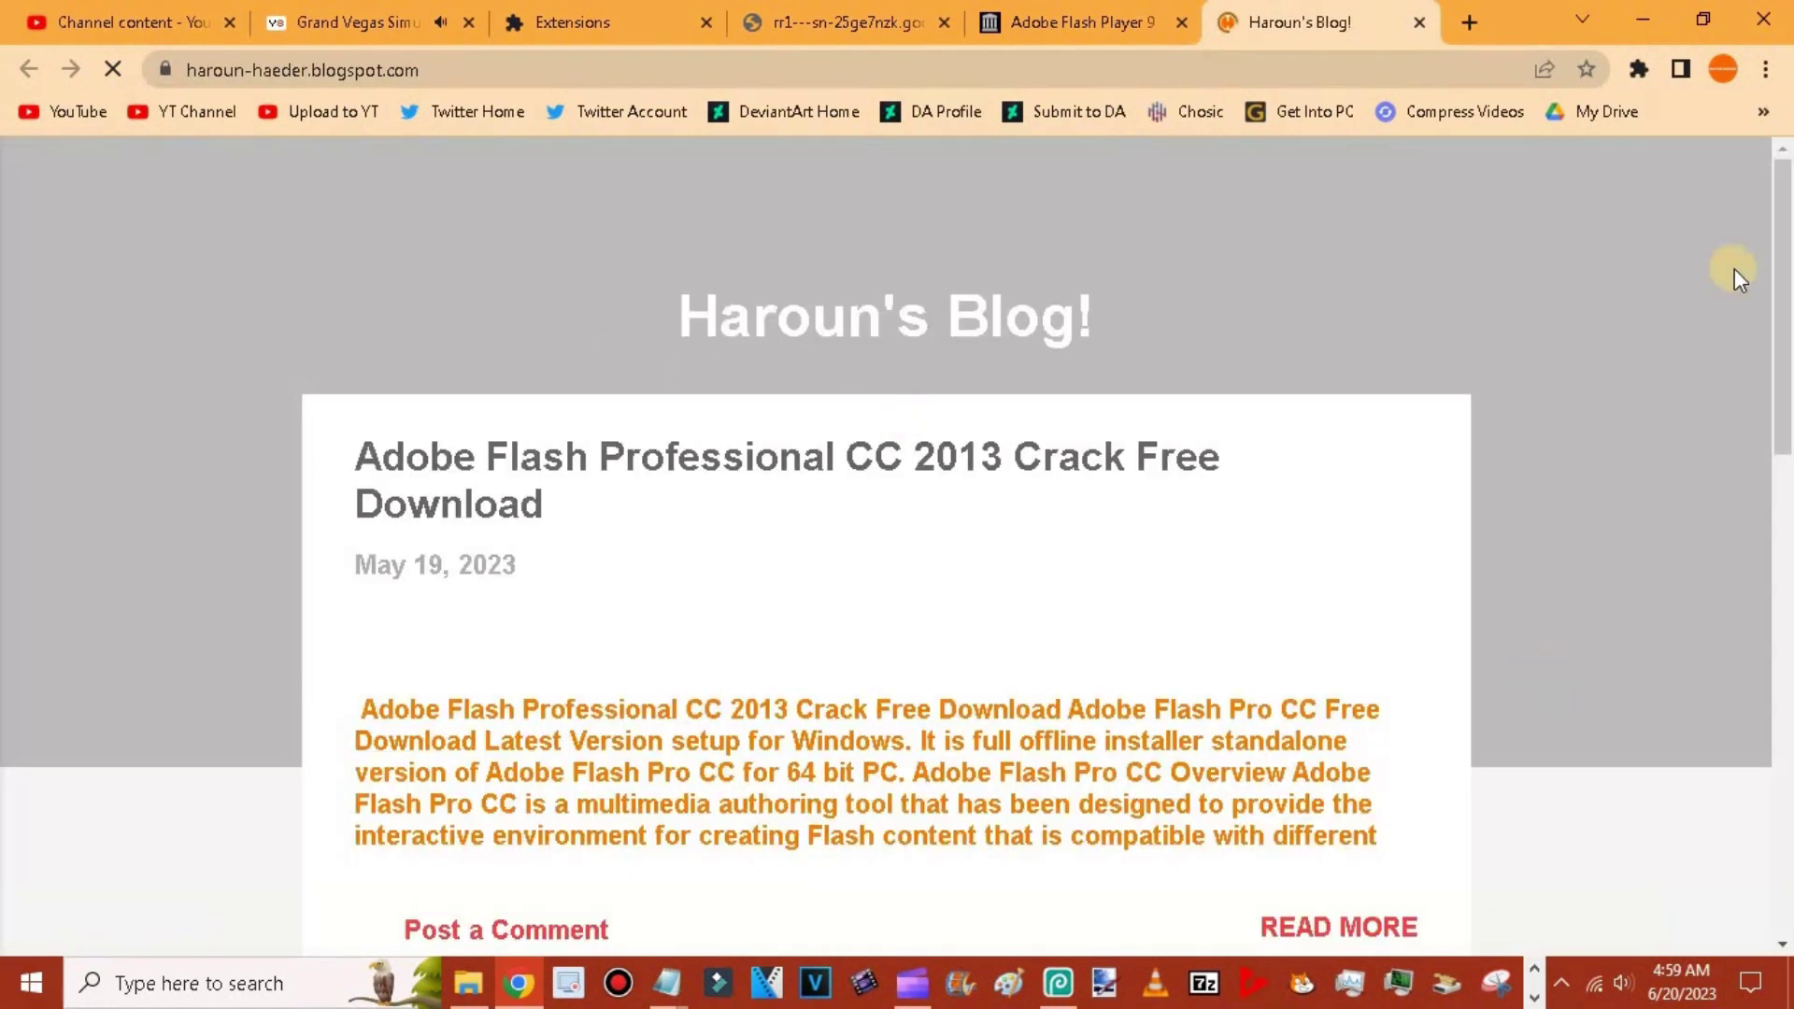
- Scroll the loaded blog page, then minimize Chrome to return to PowerPoint
mouse_move(1783, 271)
left_mouse_down()
mouse_move(1789, 659)
mouse_move(1785, 281)
mouse_move(1785, 369)
left_mouse_up()
left_click(1642, 19)
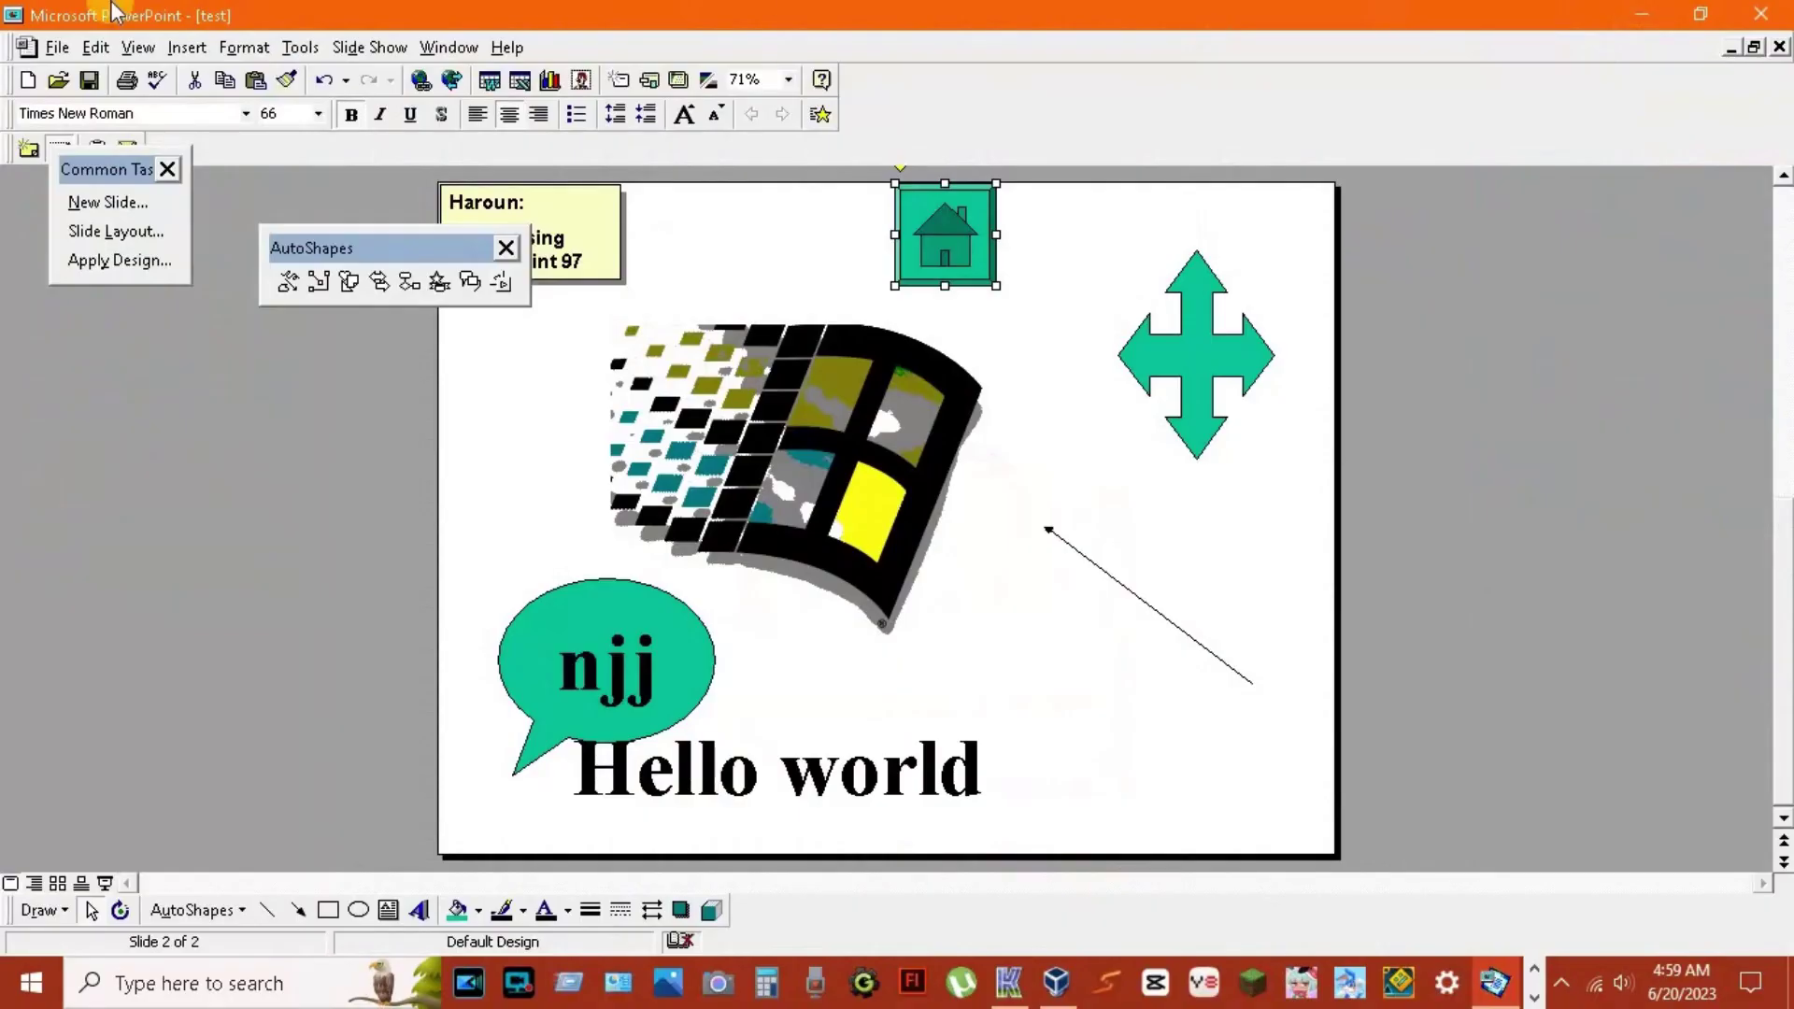
- Save the presentation, minimize PowerPoint, and move the test.ppt icon to mid-desktop
left_click(57, 46)
left_click(132, 170)
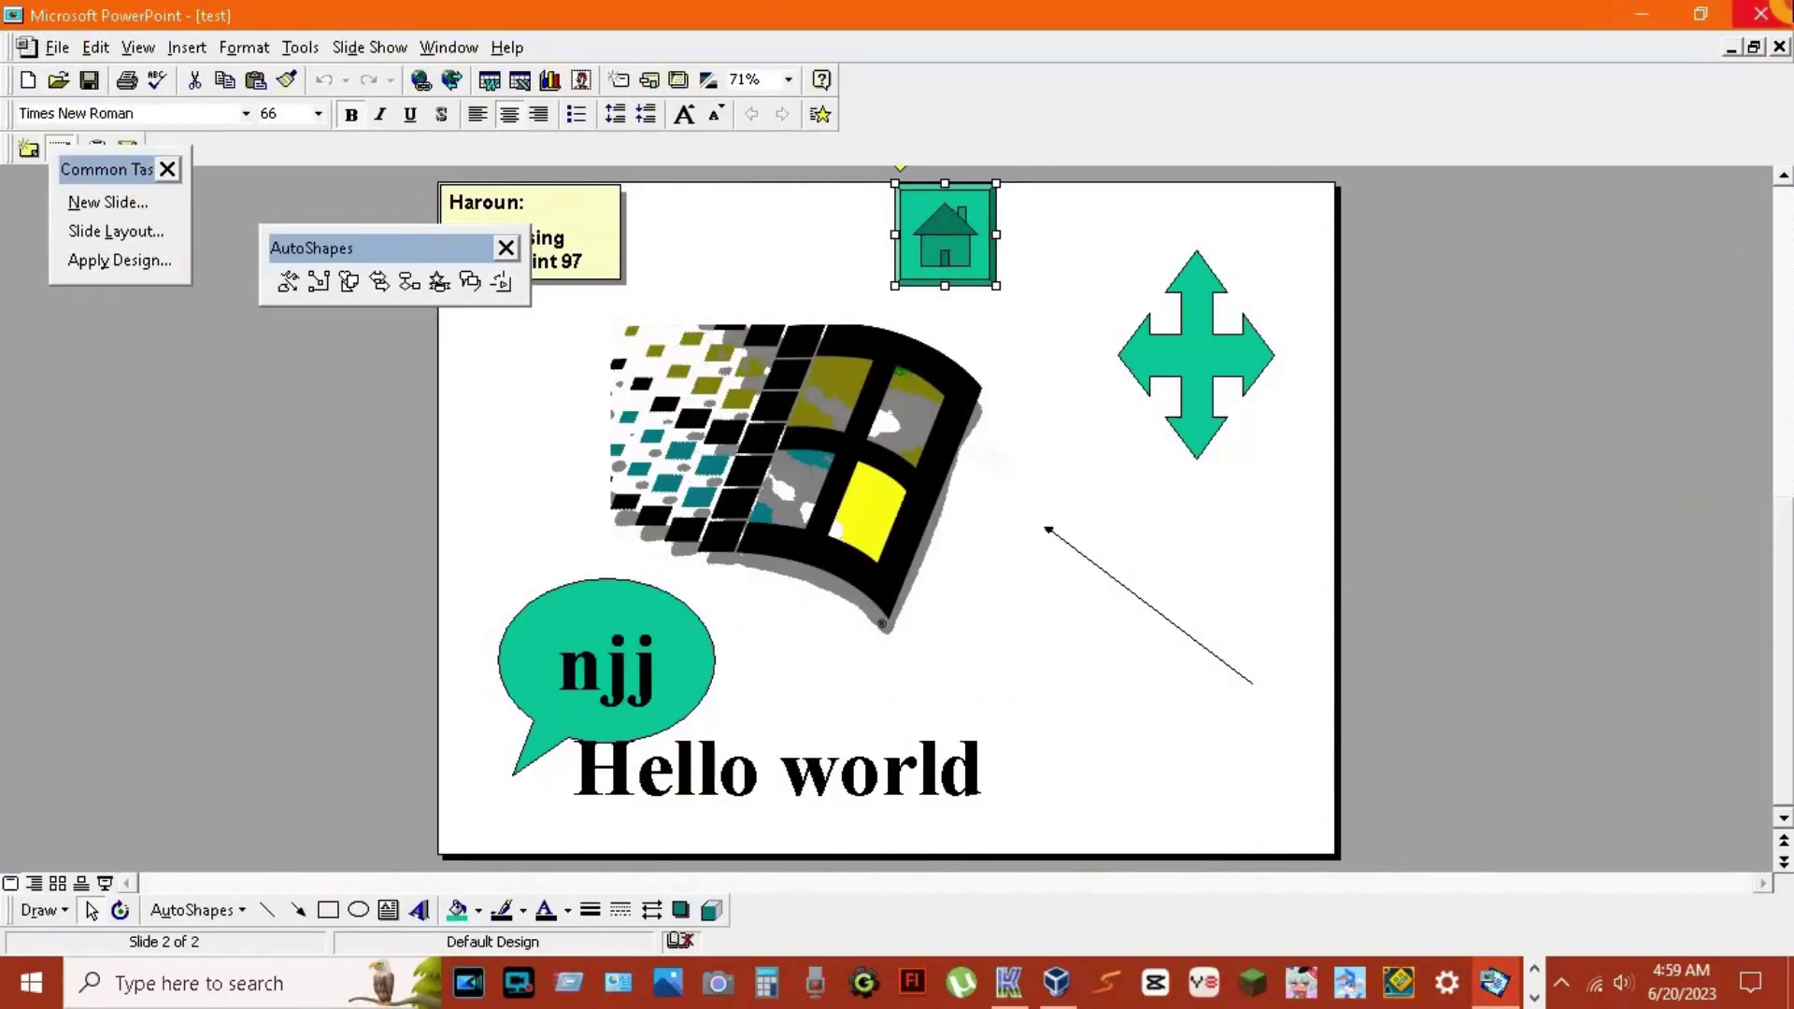
left_click(1642, 15)
left_click_drag(339, 64, 831, 329)
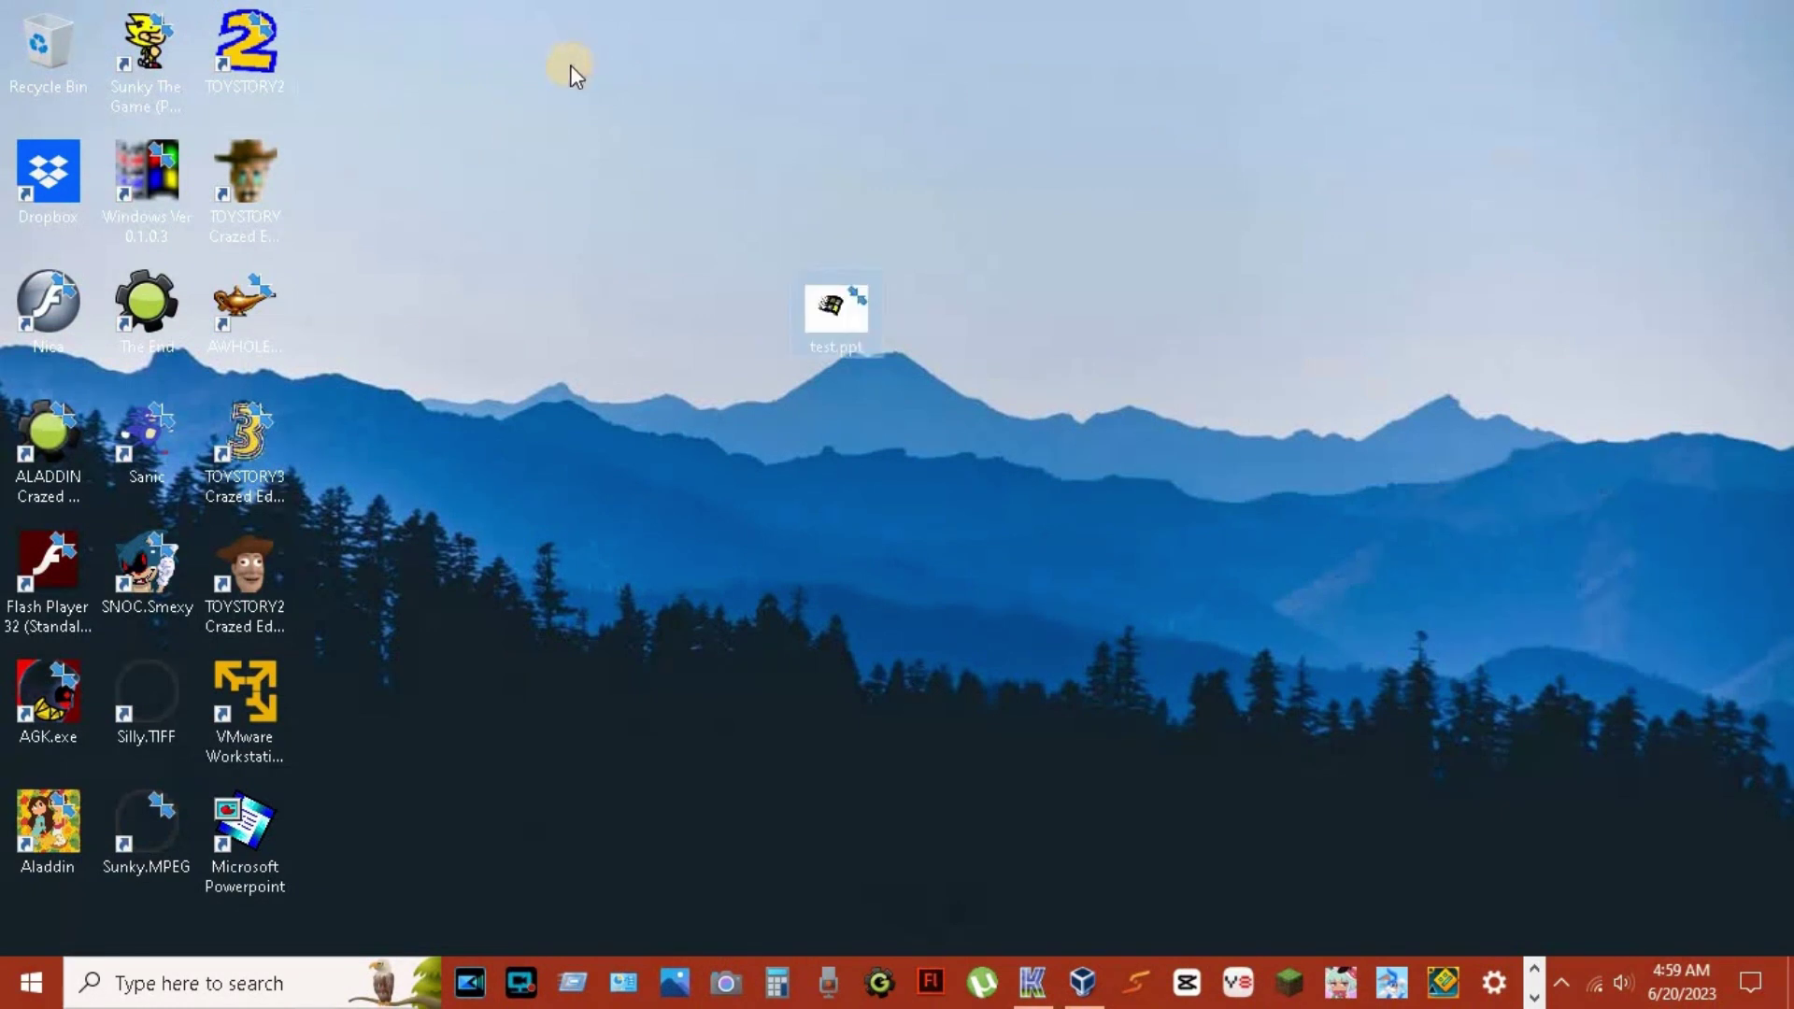
- Open test.ppt's Properties and look through its Security and Custom tabs
right_click(842, 335)
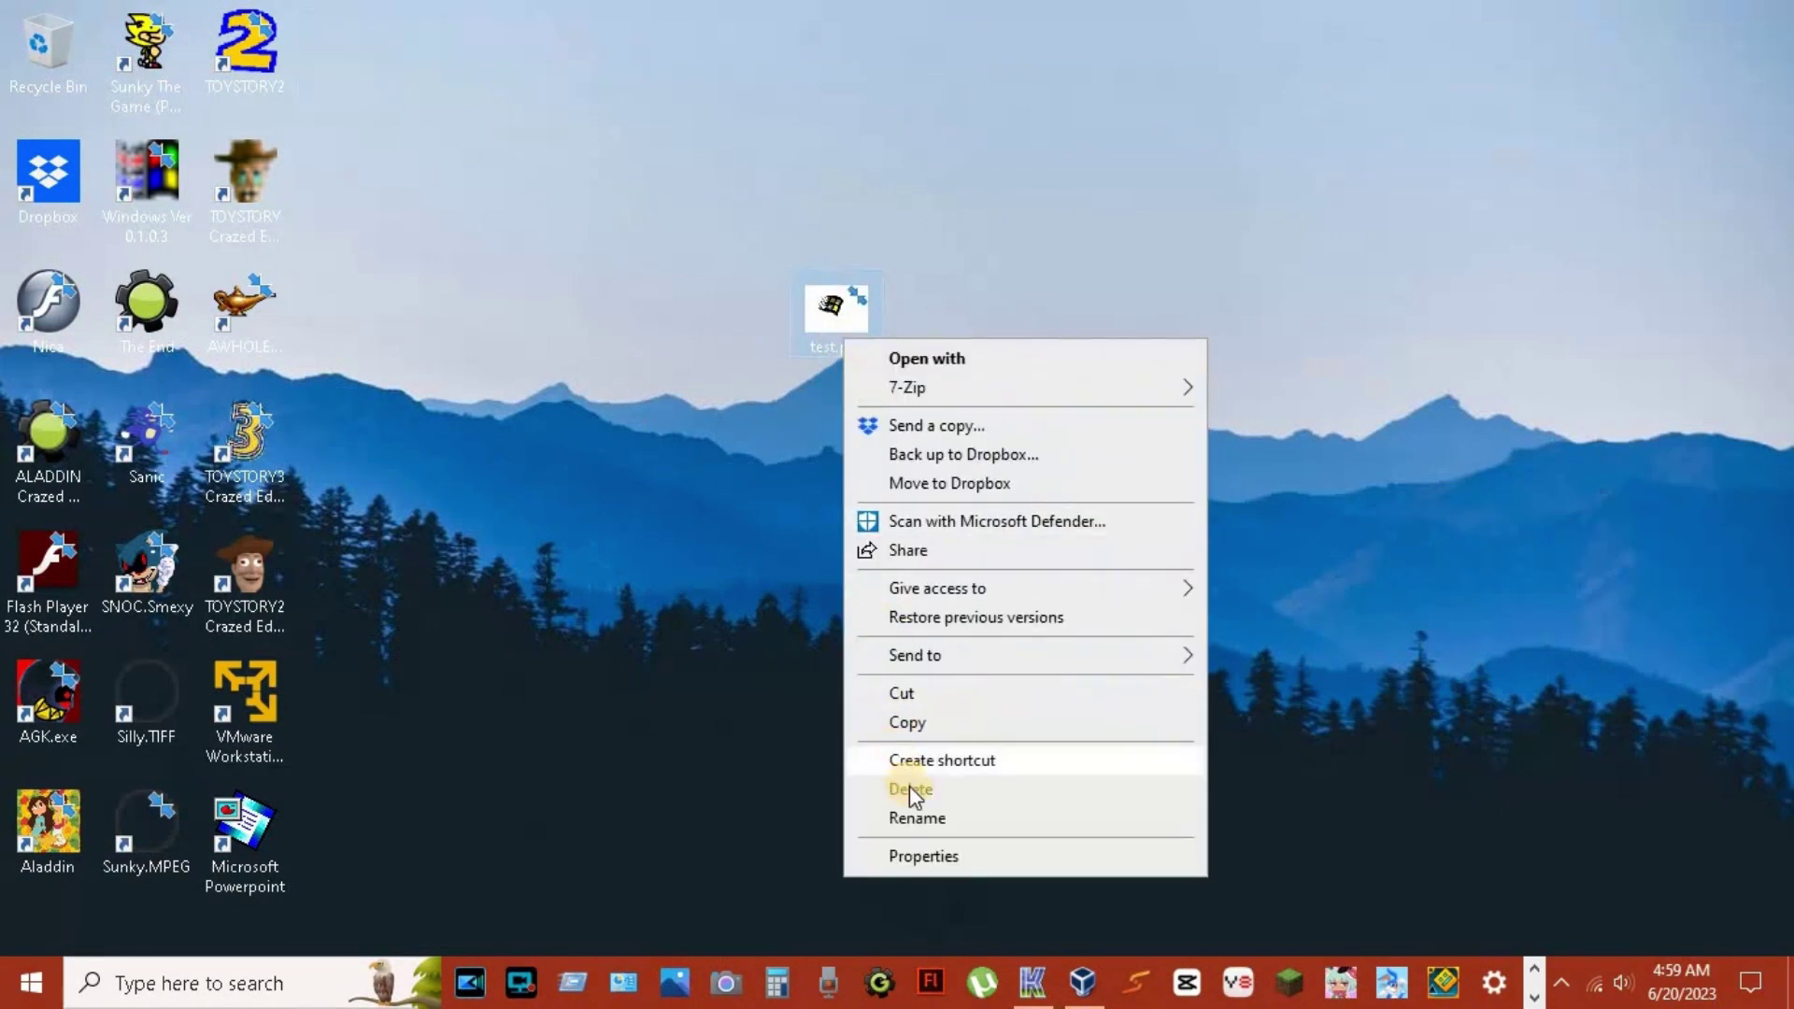
left_click(949, 853)
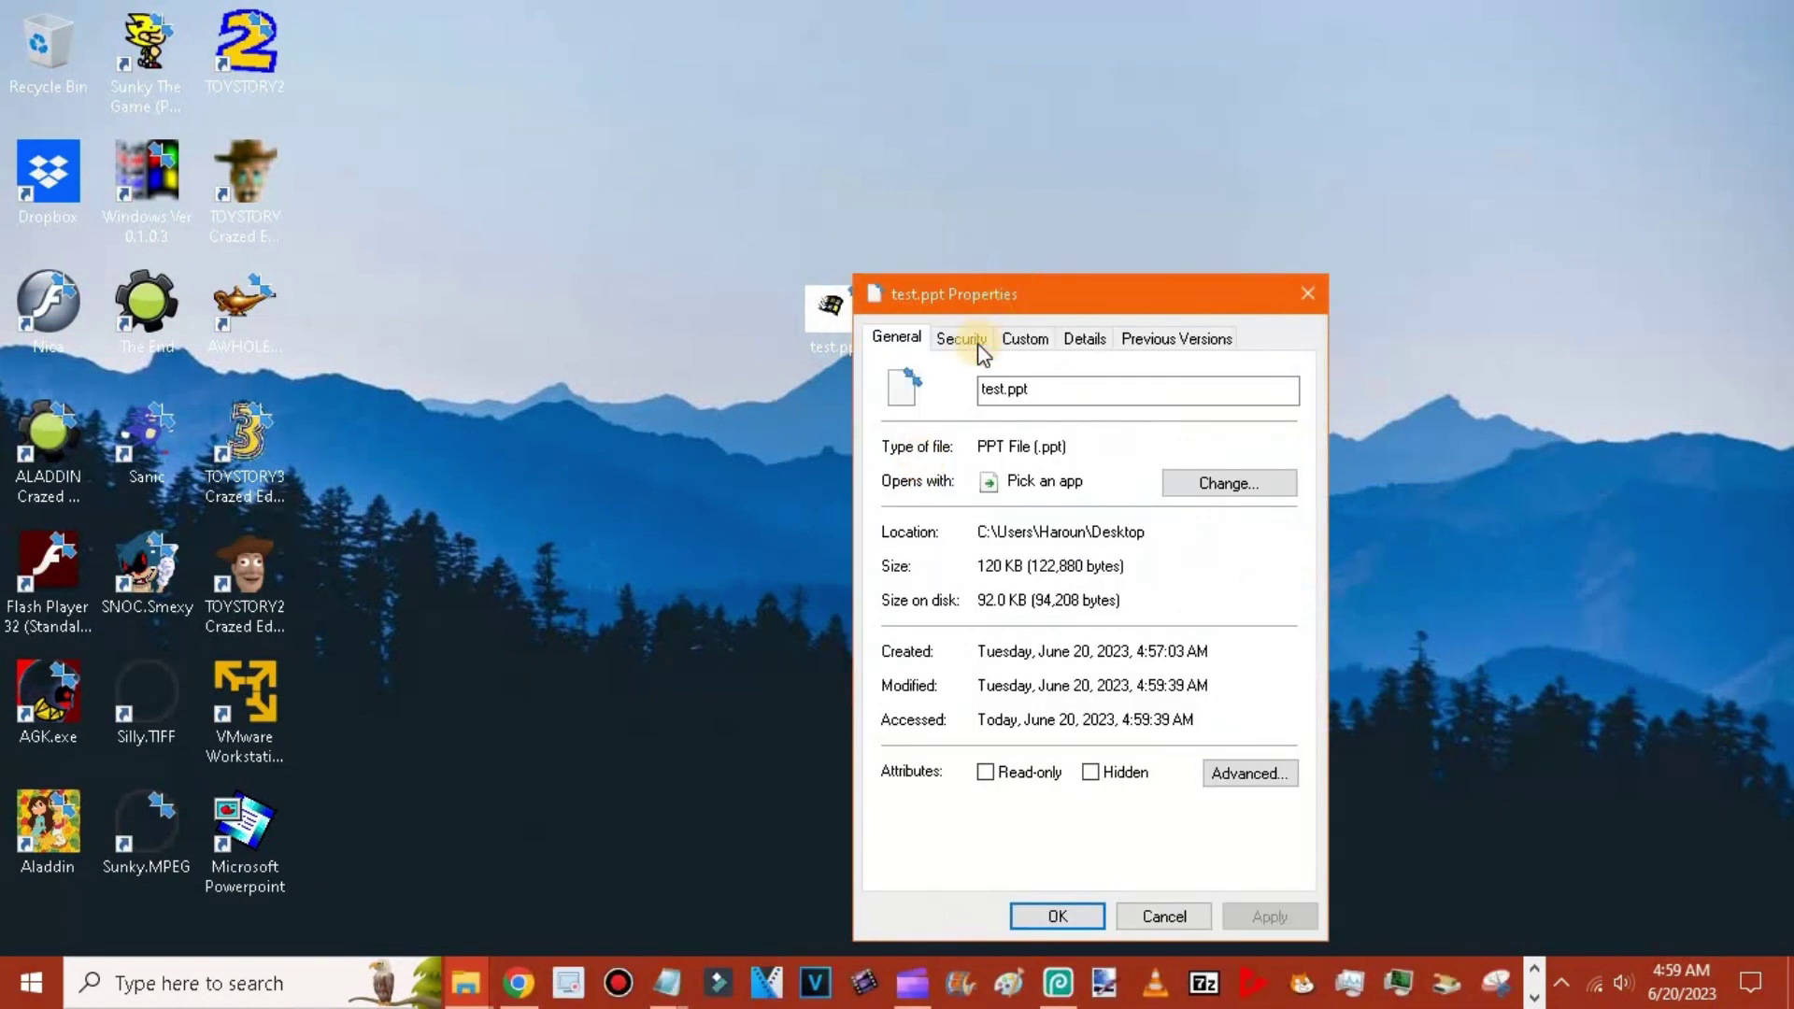
left_click(972, 340)
left_click(1020, 340)
type("juu")
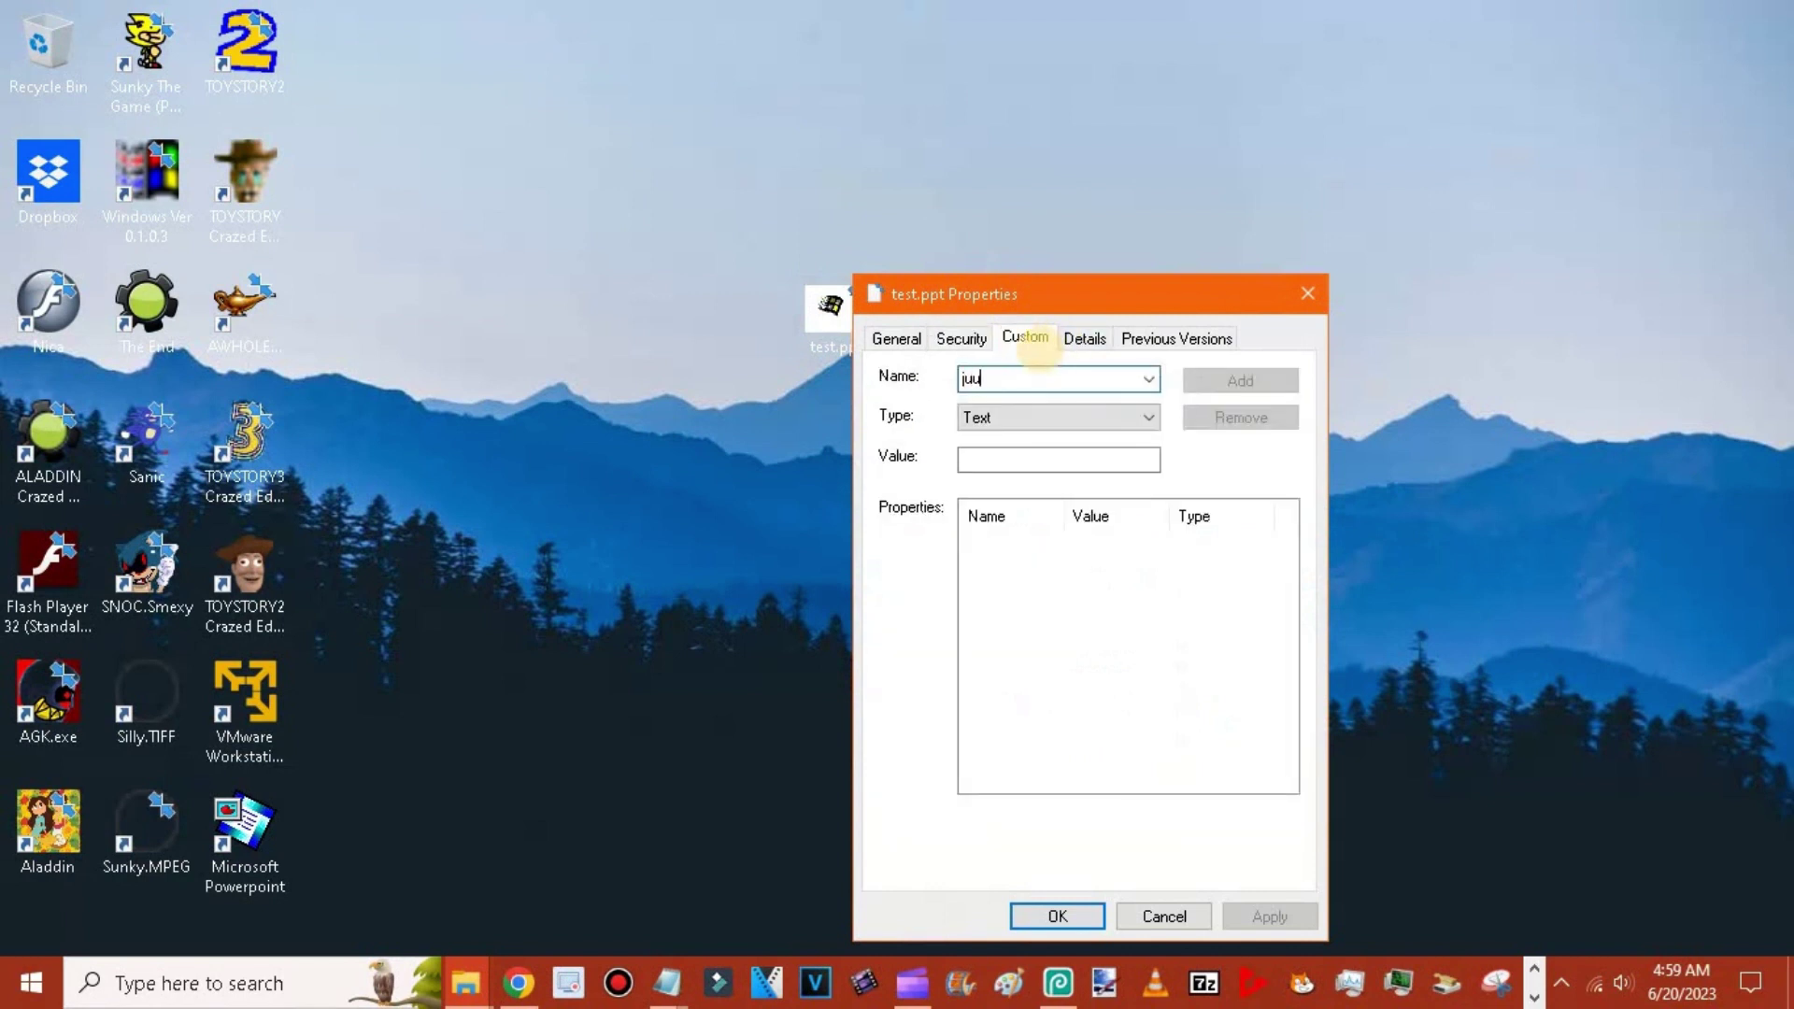
key("BackSpace")
key("BackSpace")
key("BackSpace")
- Inspect the Details tab entries like Program name and Manager, then cancel without changes
left_click(1097, 340)
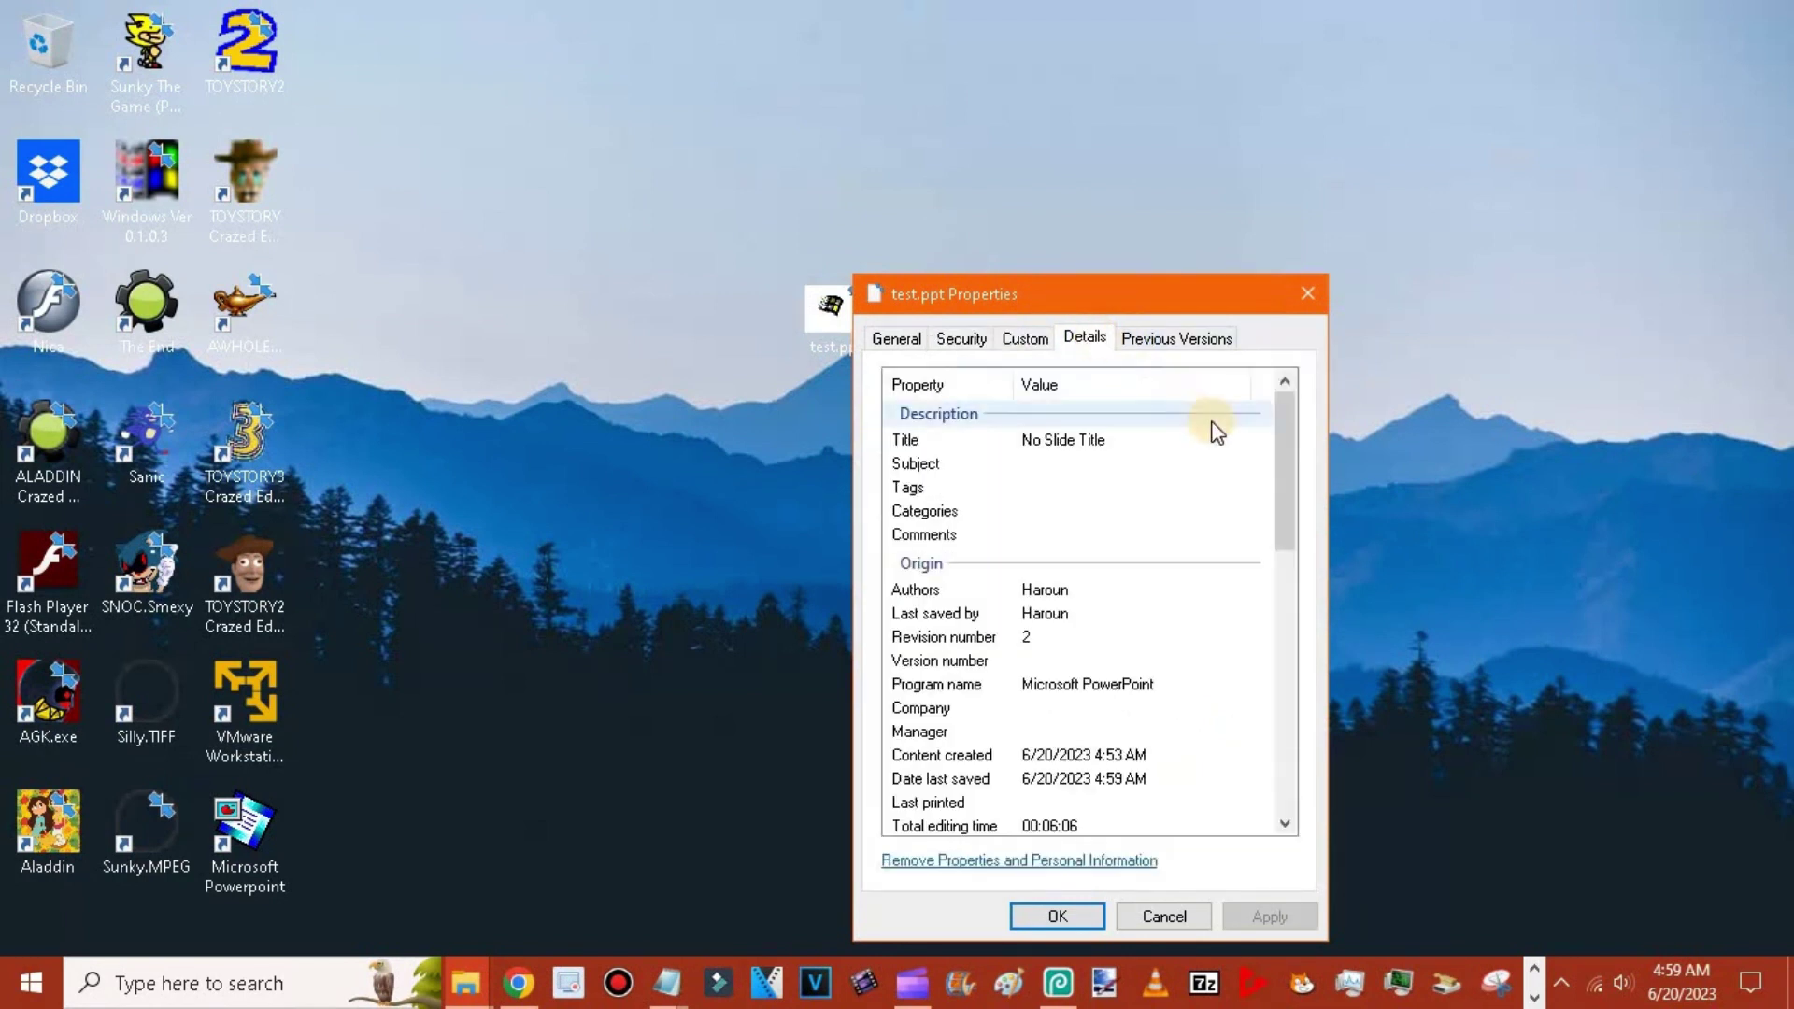
left_click_drag(1277, 460, 1277, 486)
left_click(1072, 619)
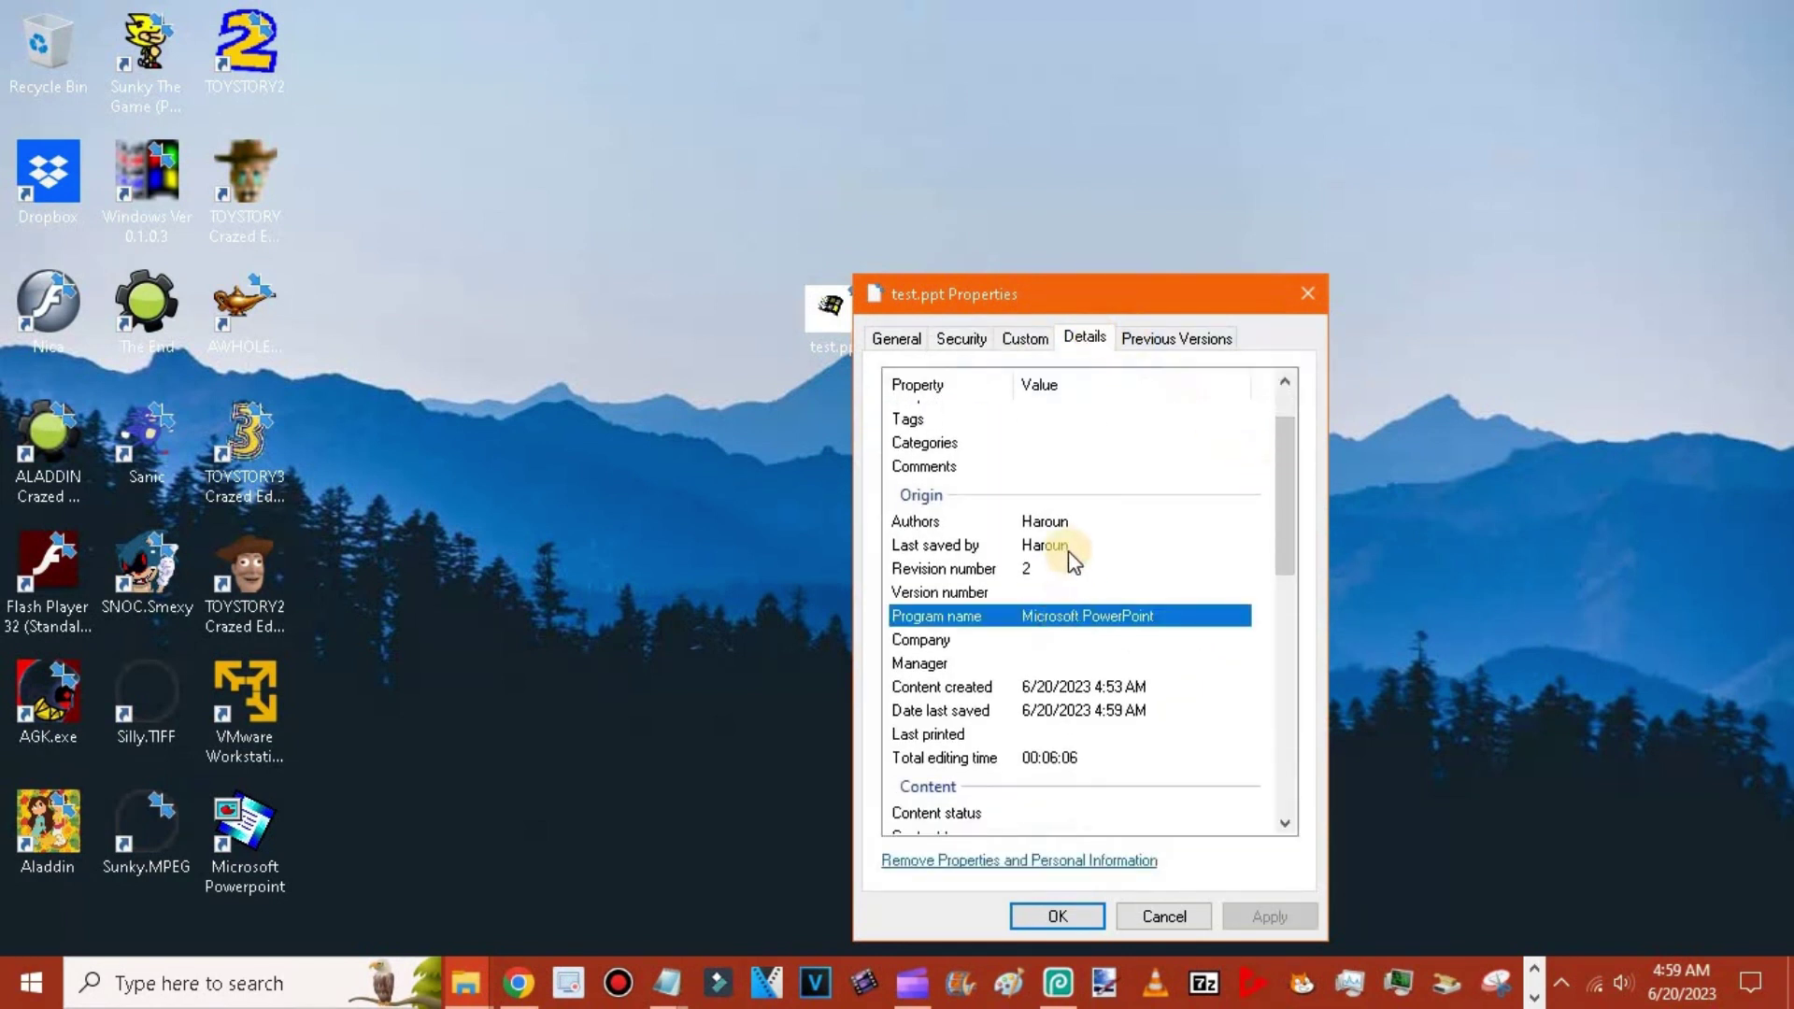
left_click(1062, 545)
left_click(1122, 618)
left_click(1117, 661)
left_click(1157, 619)
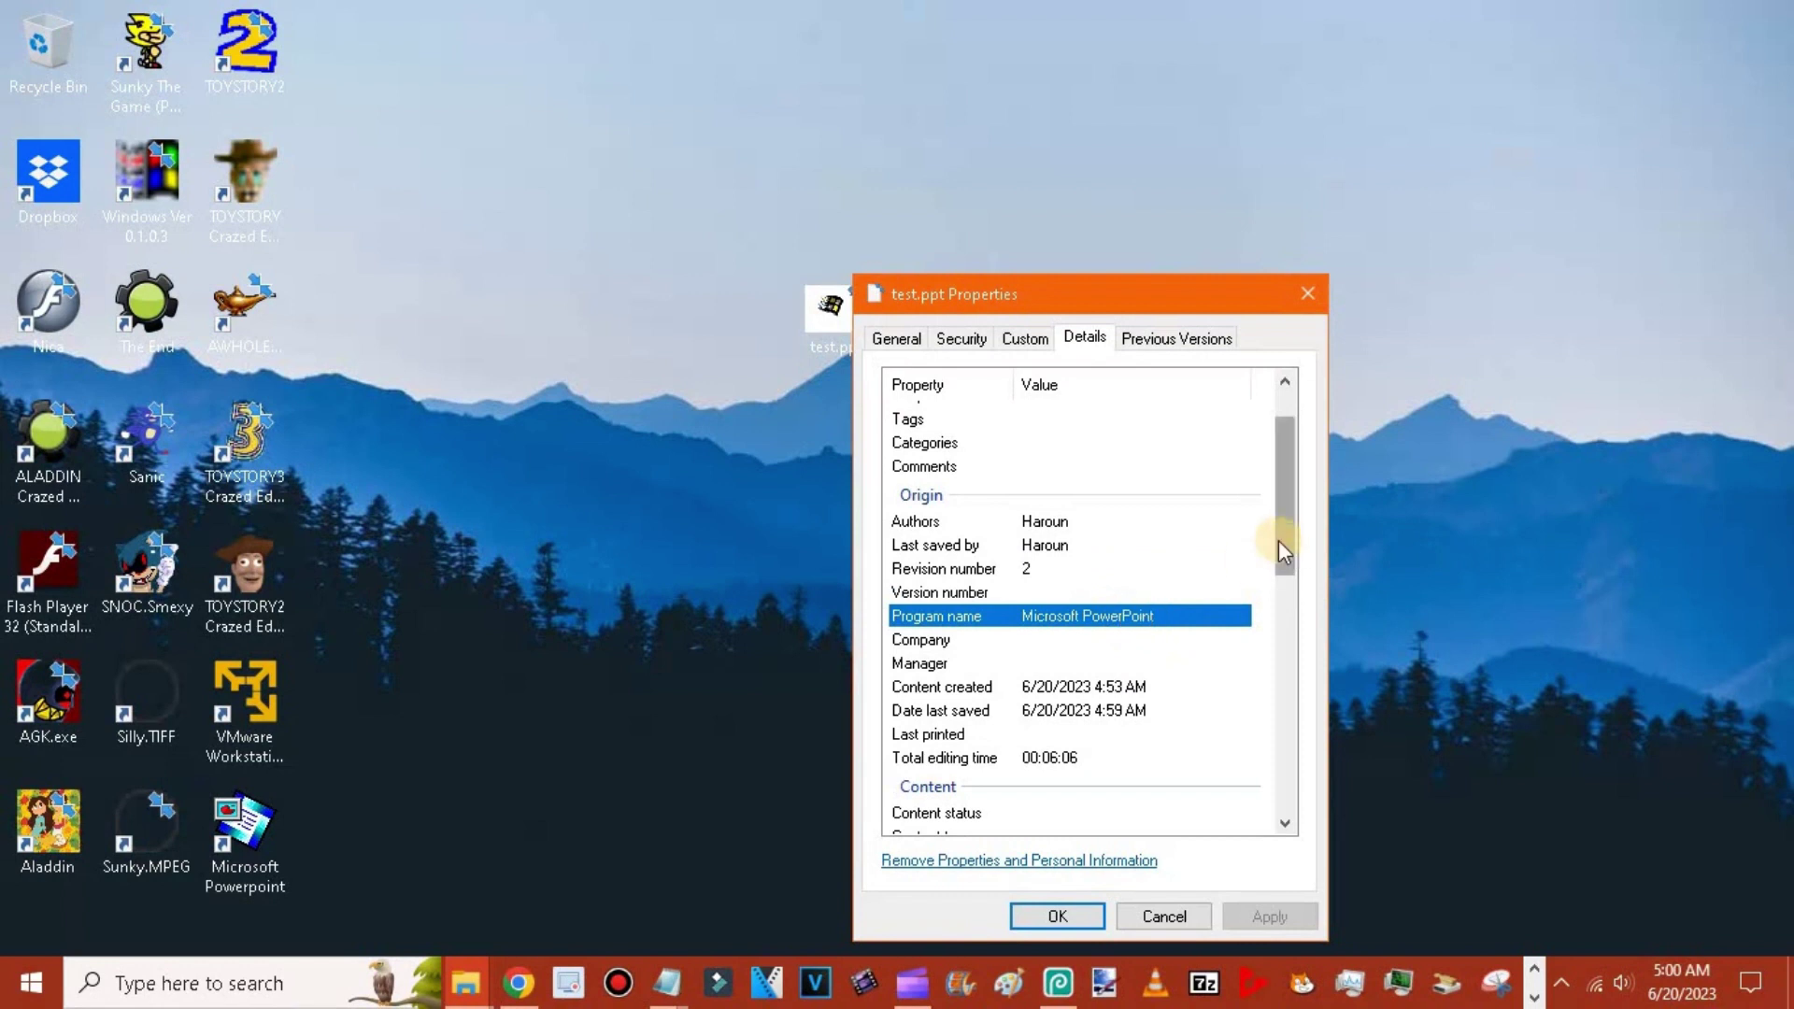
left_click_drag(1278, 548, 1277, 780)
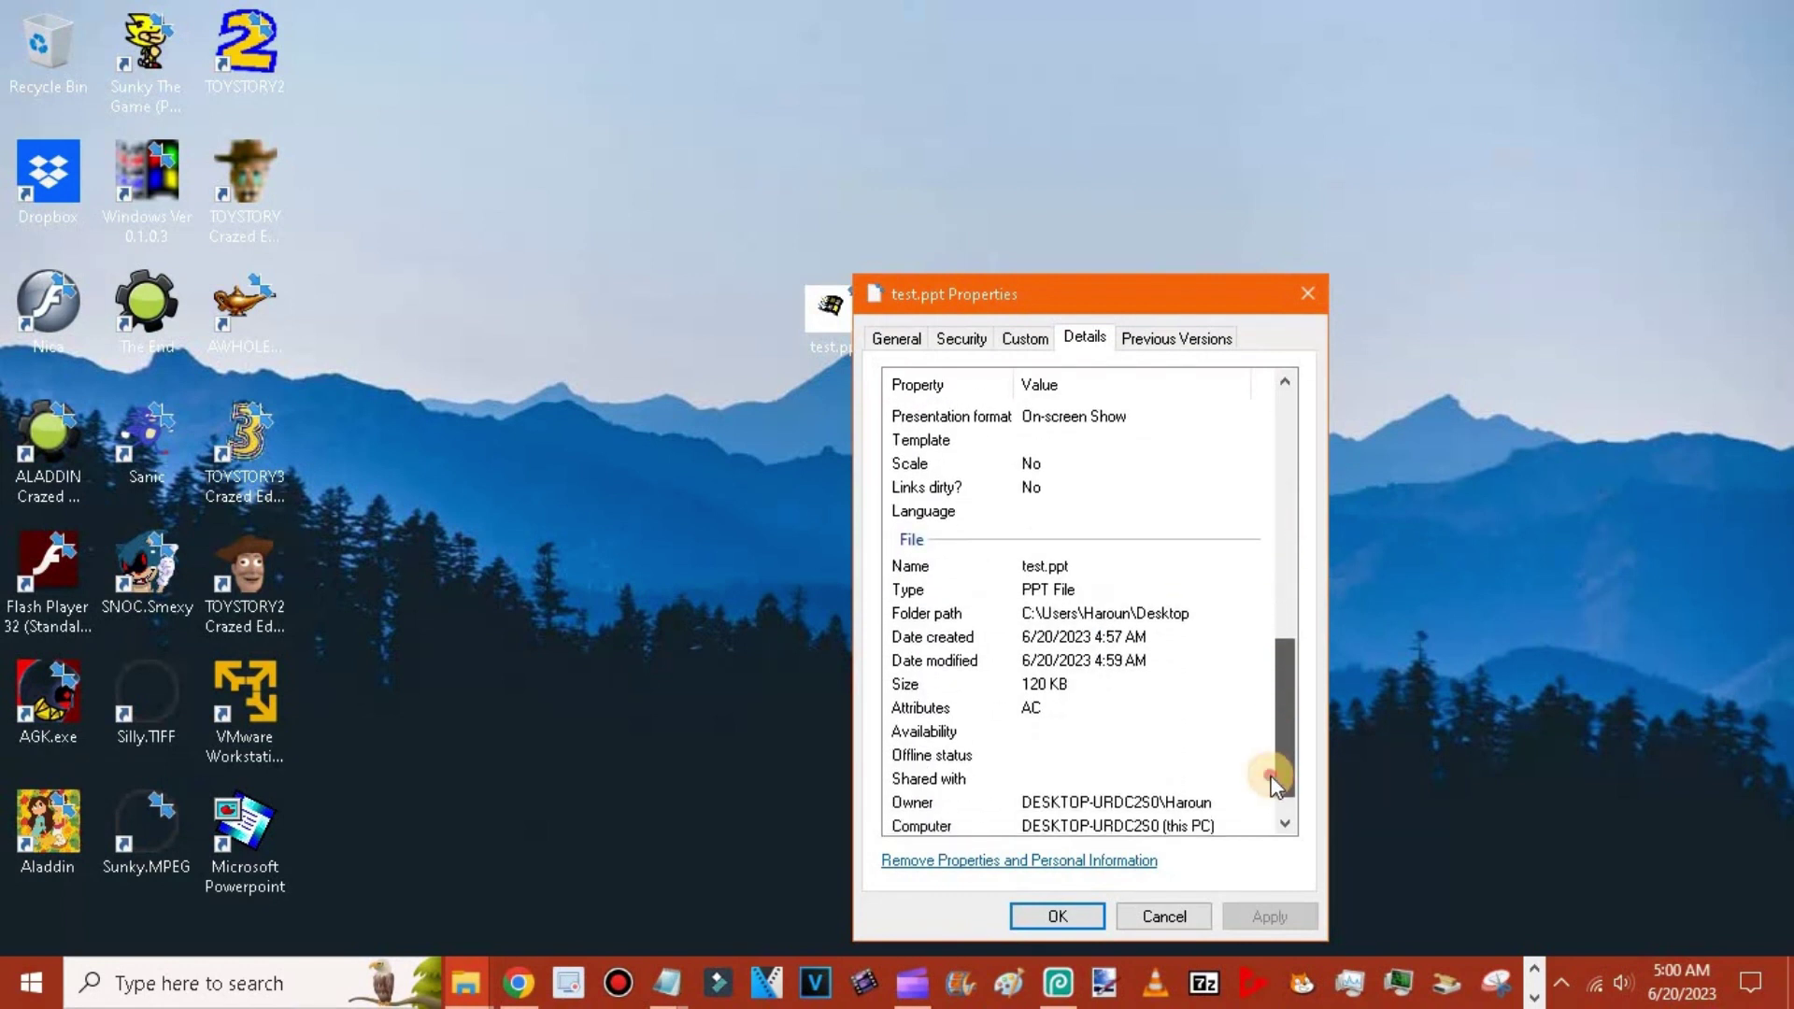
left_click(1164, 916)
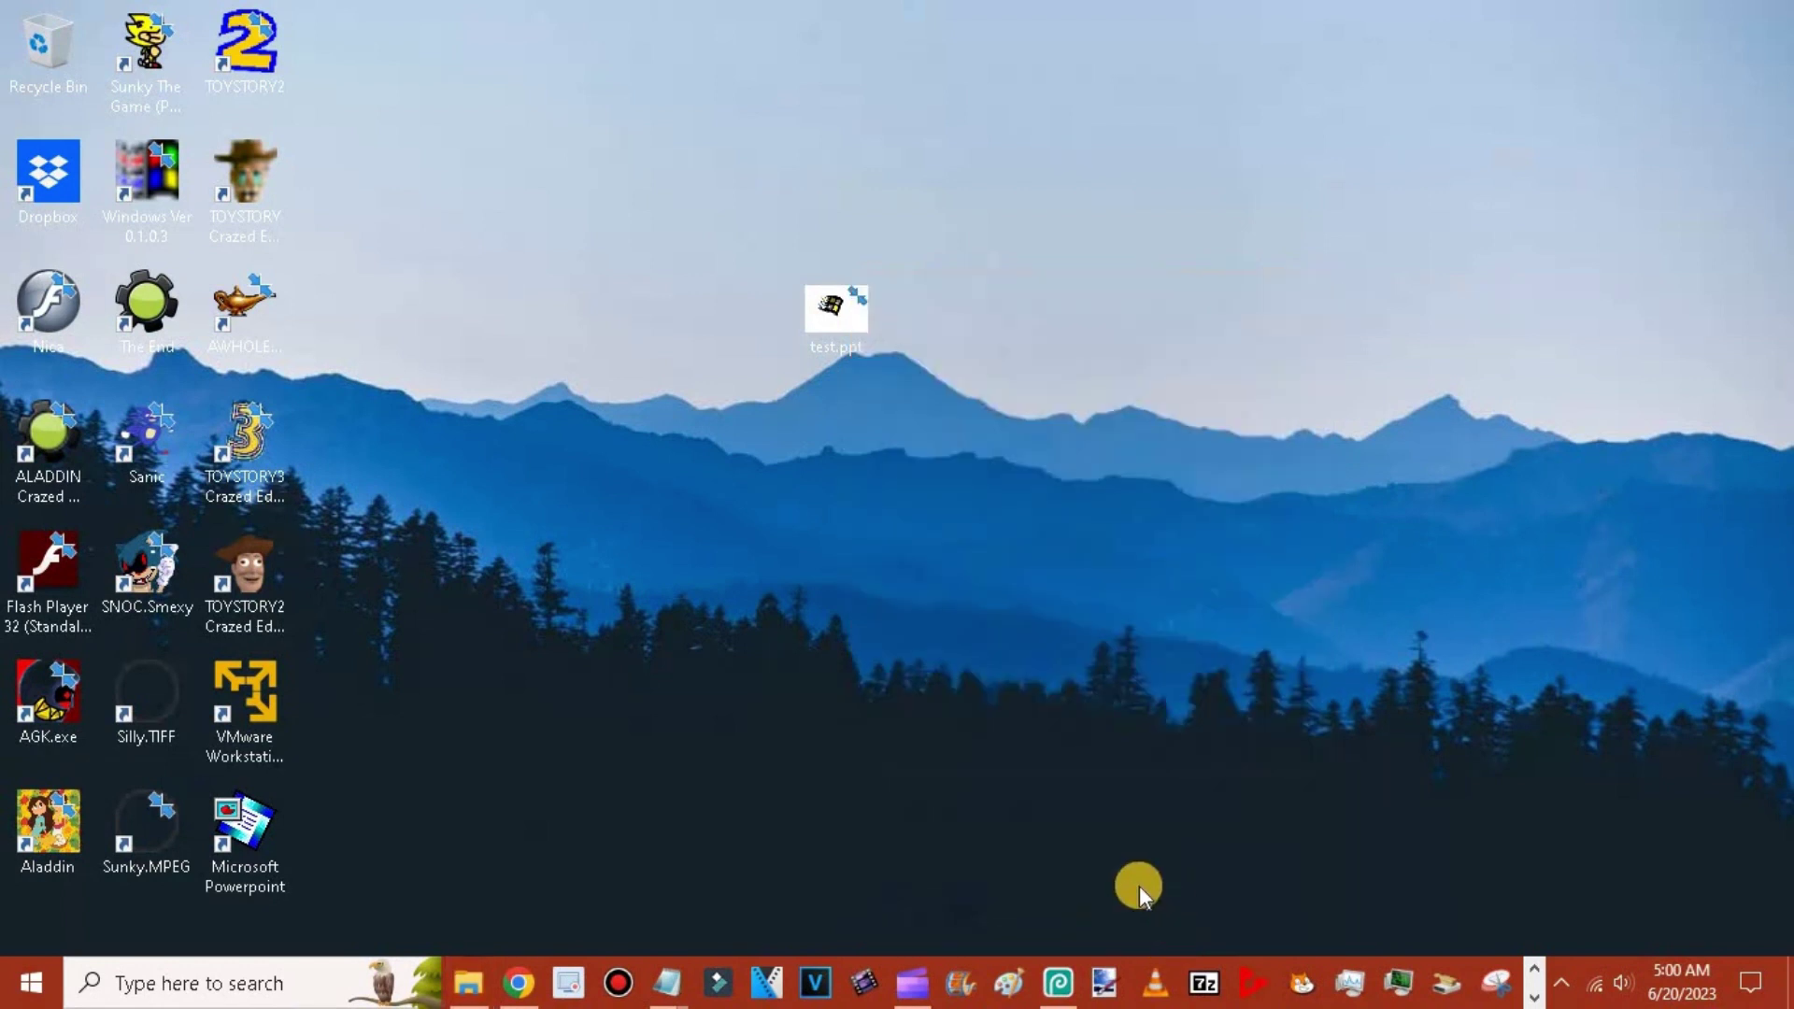
- Briefly open File Explorer, then return to the bare desktop
mouse_move(739, 730)
left_mouse_down()
mouse_move(1001, 587)
mouse_move(963, 641)
left_mouse_up()
key("super+e")
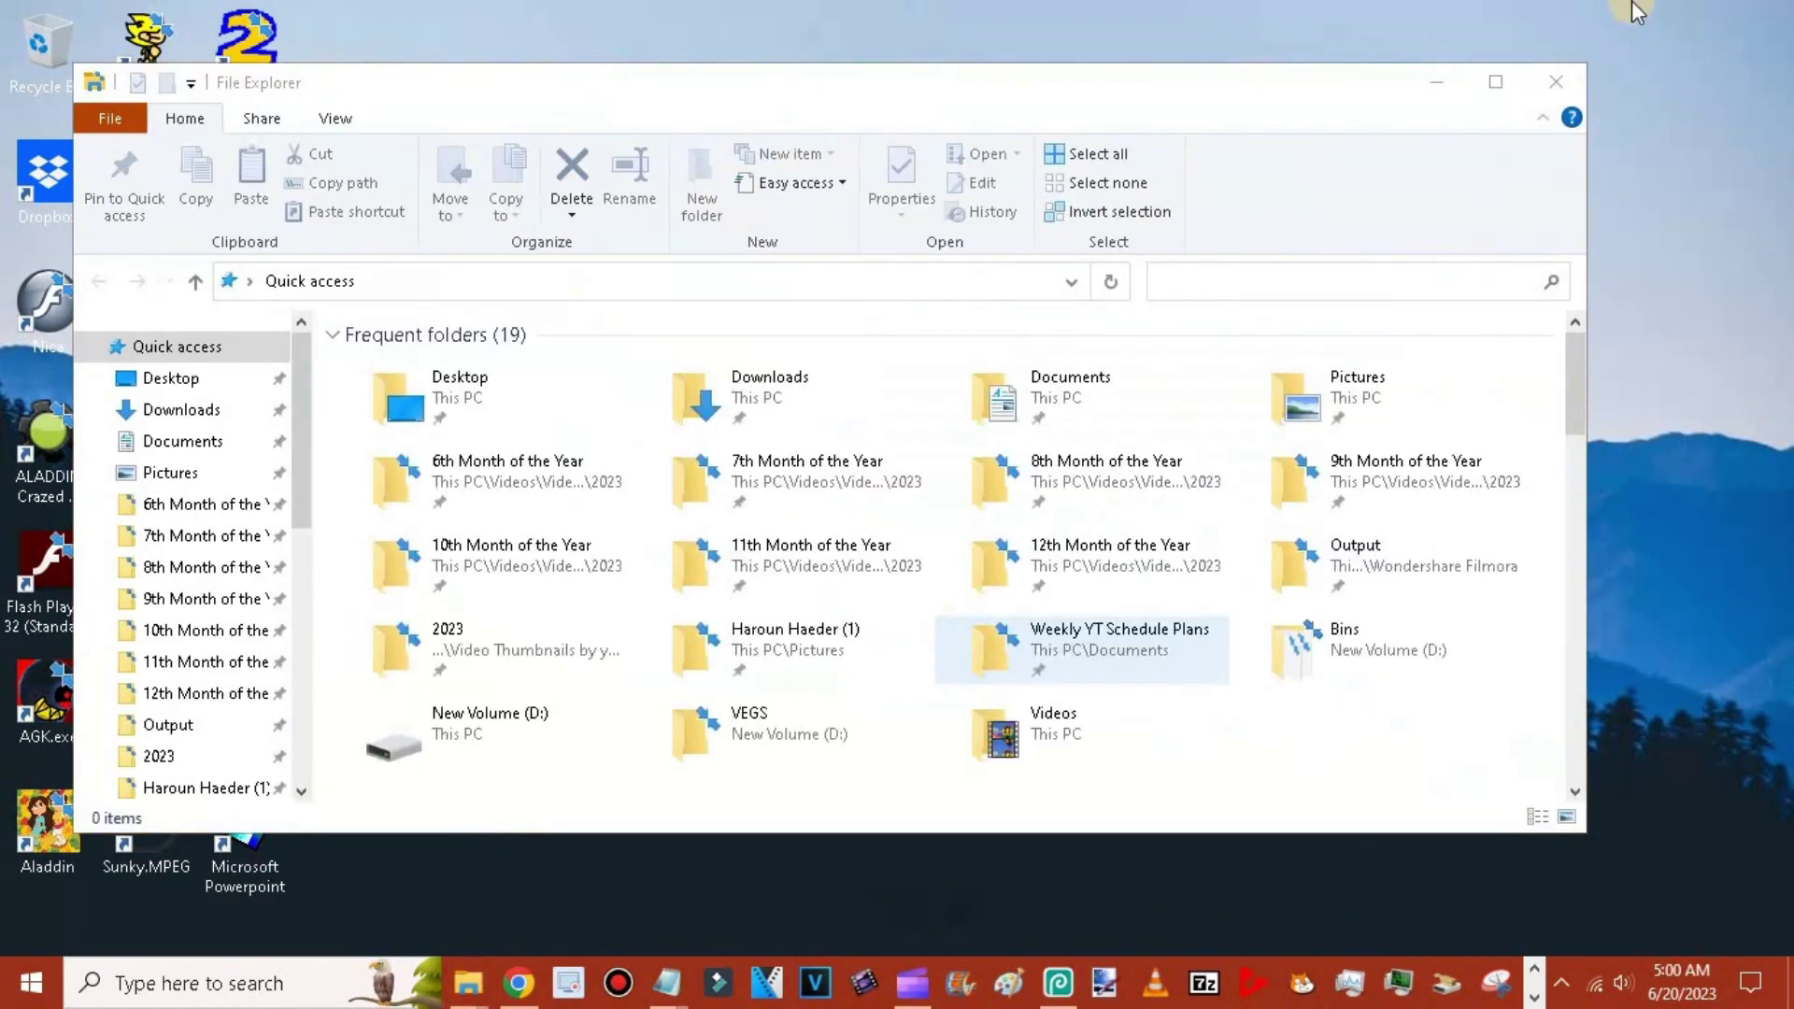
key("super")
key("super+d")
- Launch Notepad from the Run box and start typing the closing thank-you message
key("super+r")
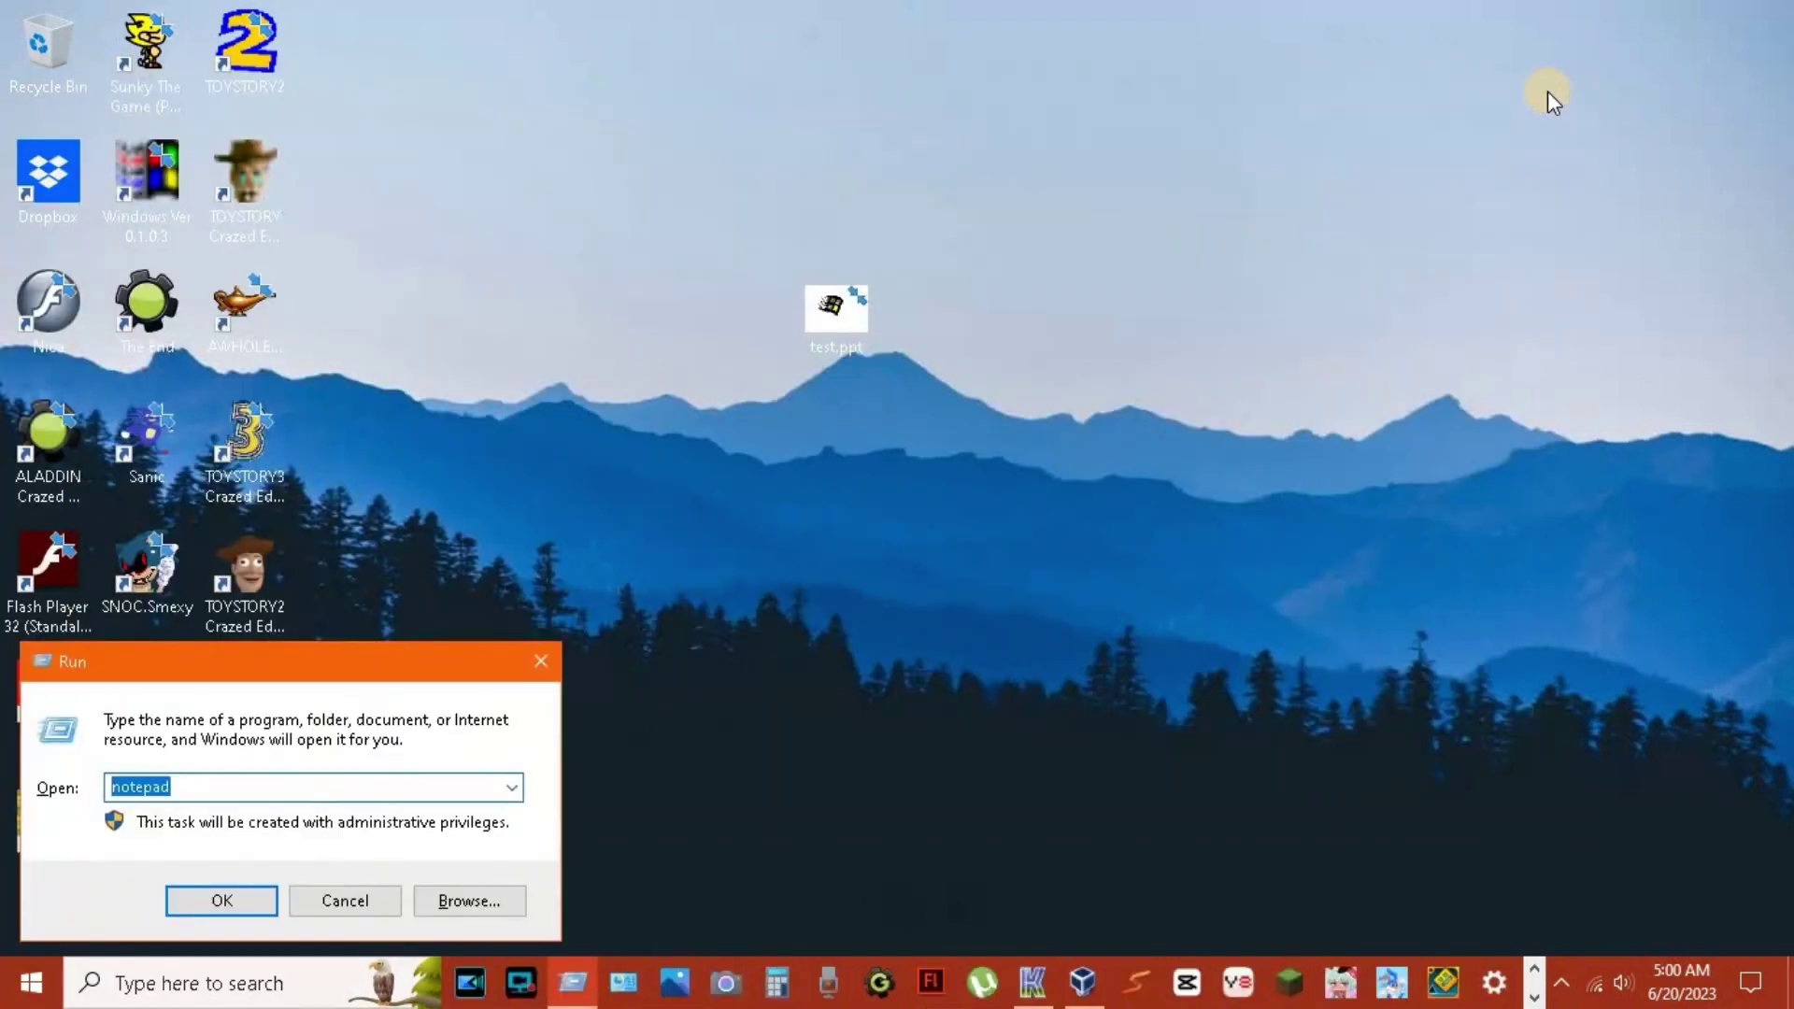
key("Return")
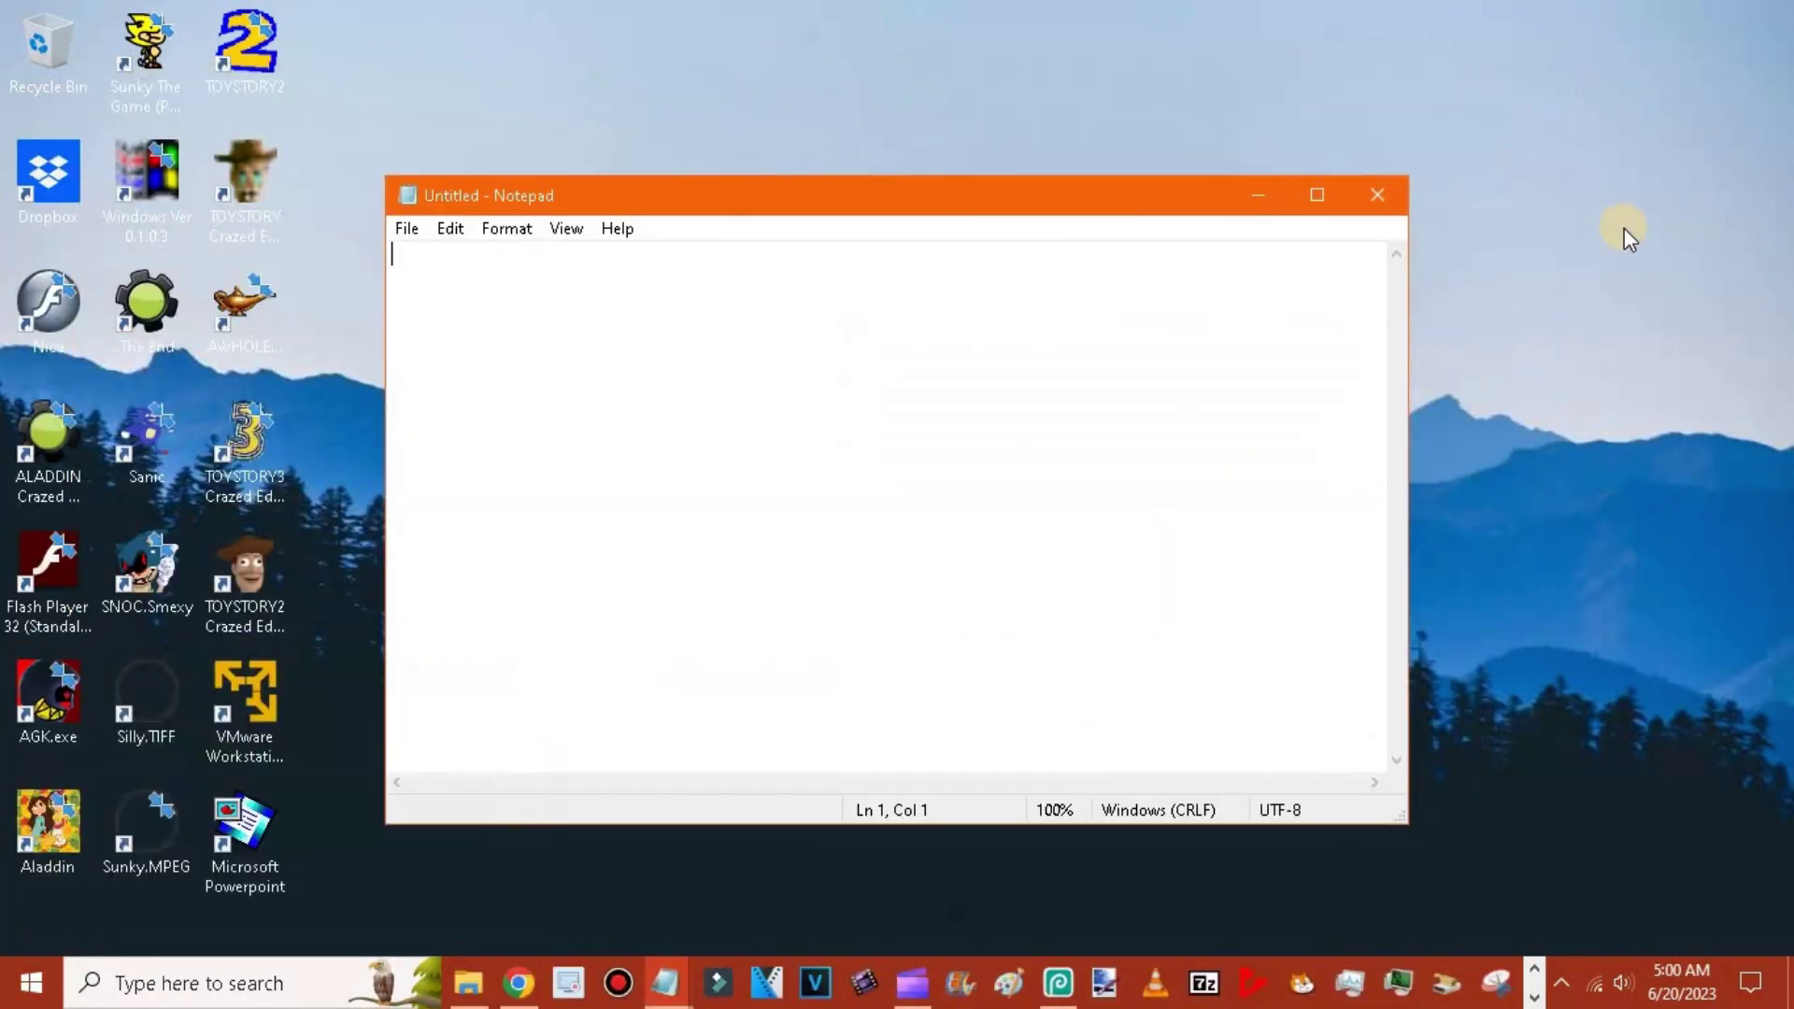
type("so yeah,")
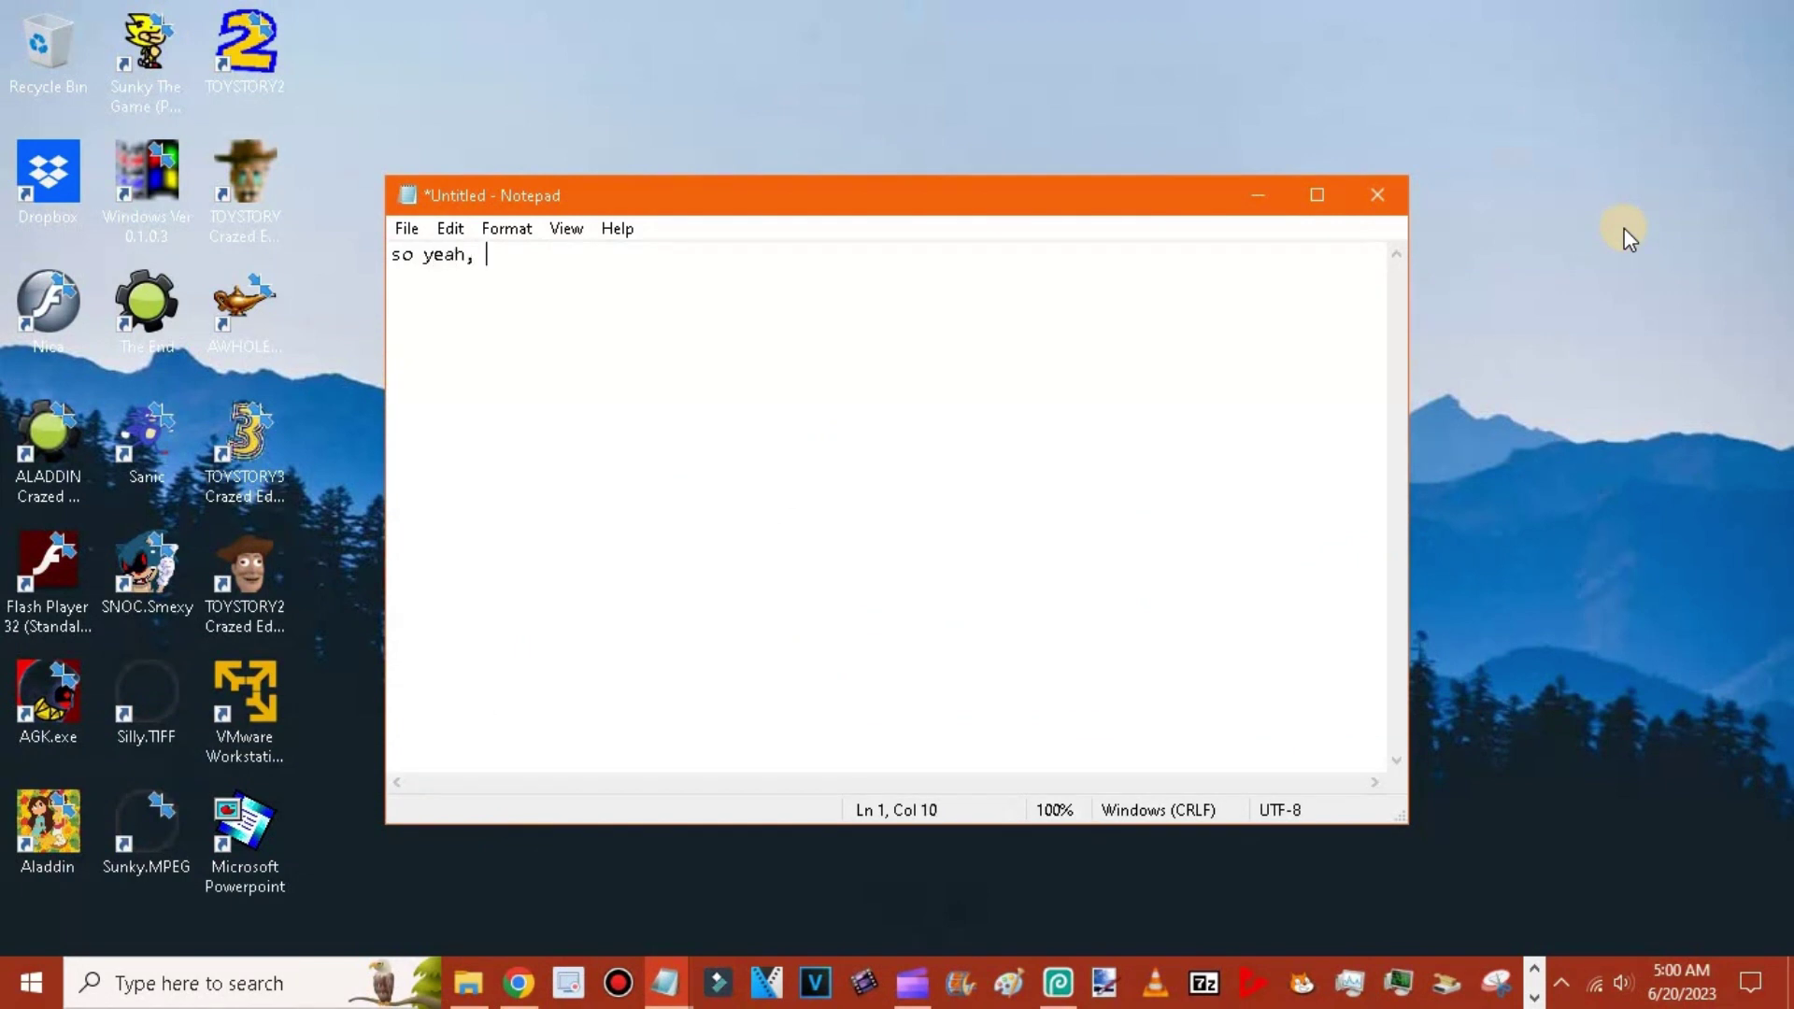
type("ss that's it for t")
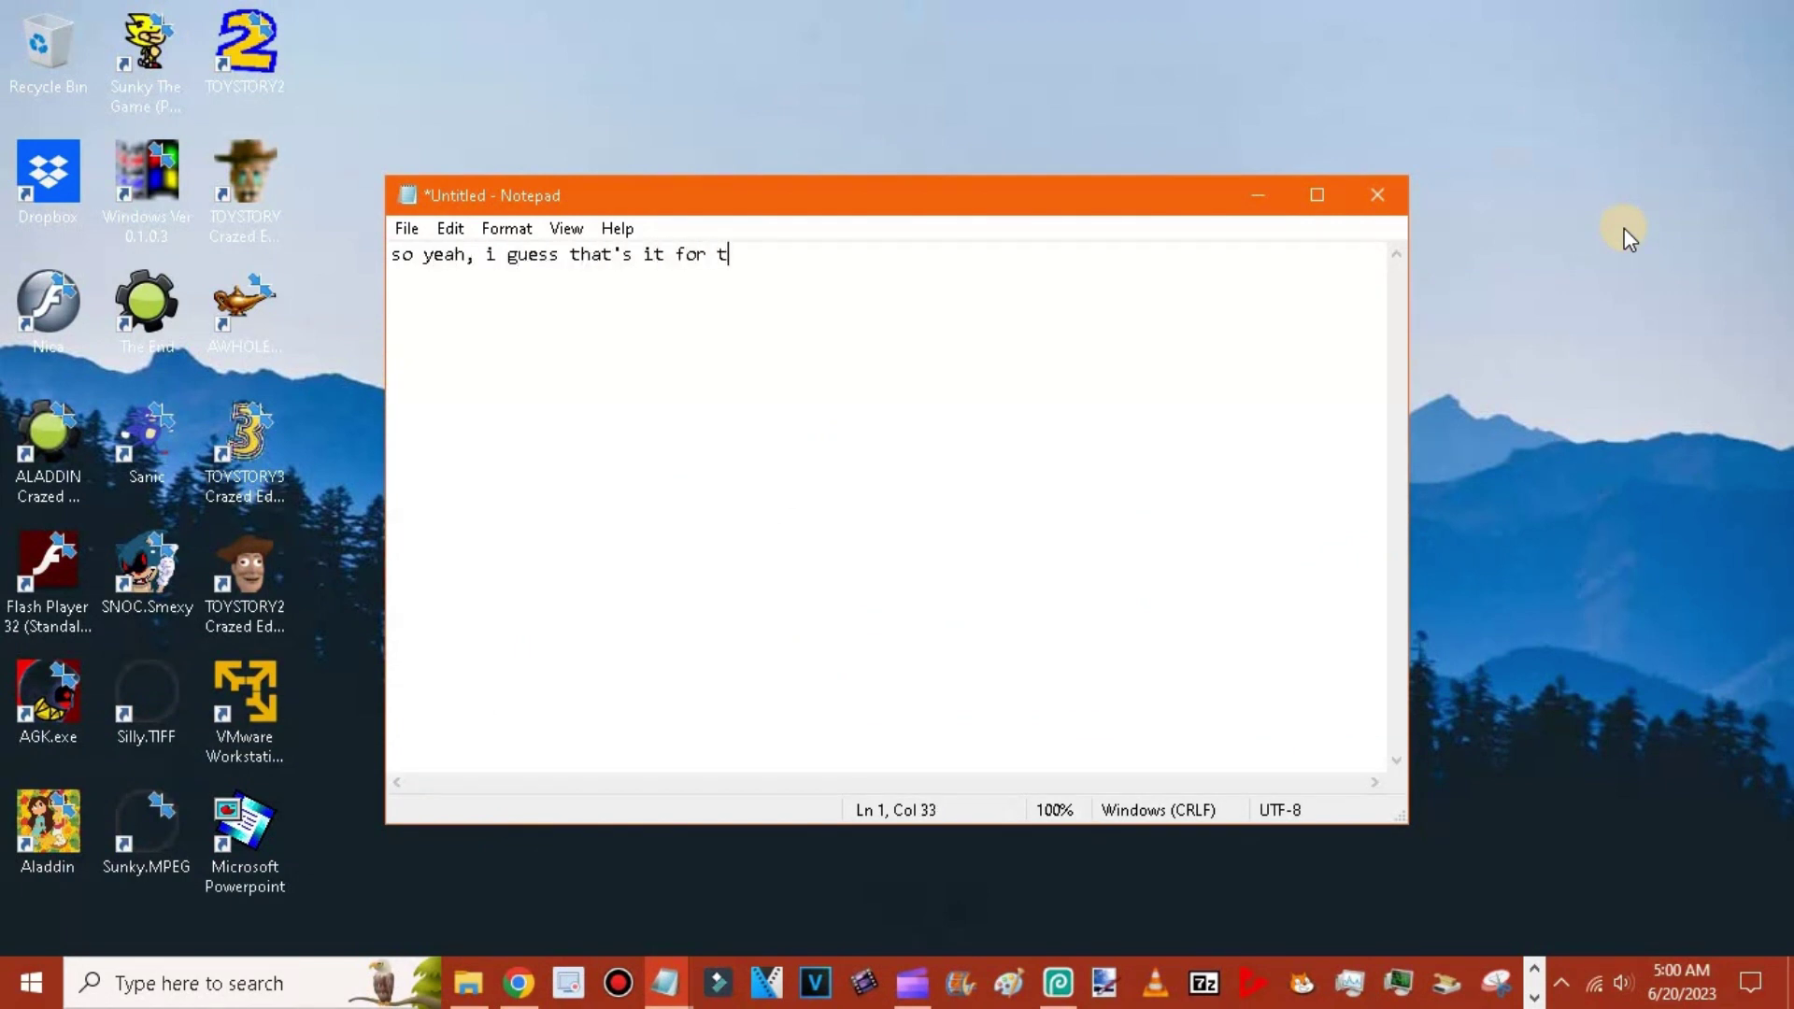